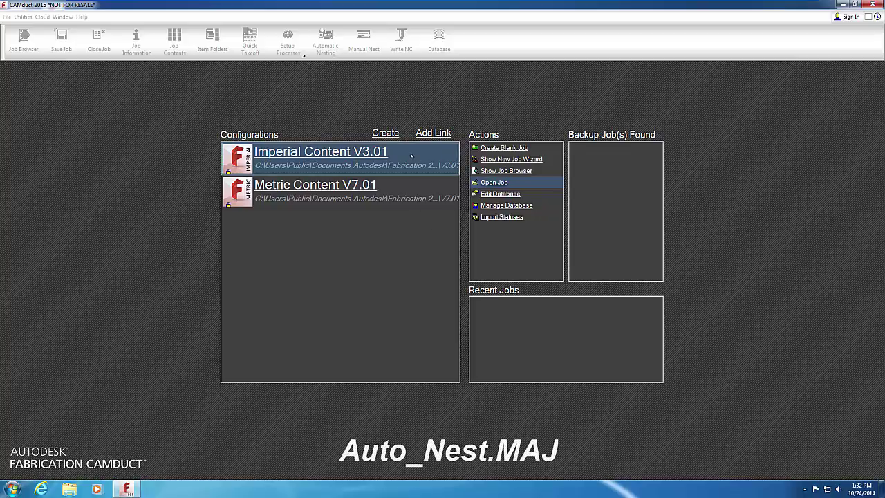
Open the job Auto_Nest.MAJ from the Exercise folder, using the Imperial Content V3.01 configuration.
{"action": "left_click", "coordinate": [493, 183]}
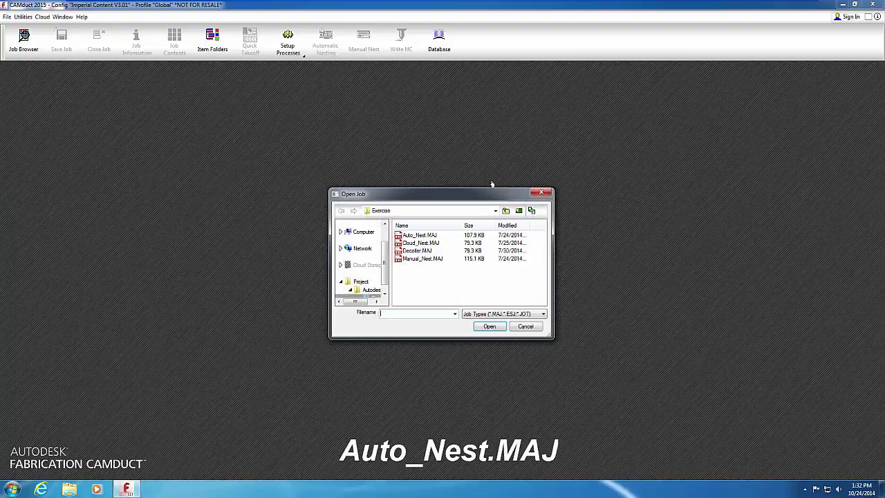
{"action": "left_click", "coordinate": [419, 235]}
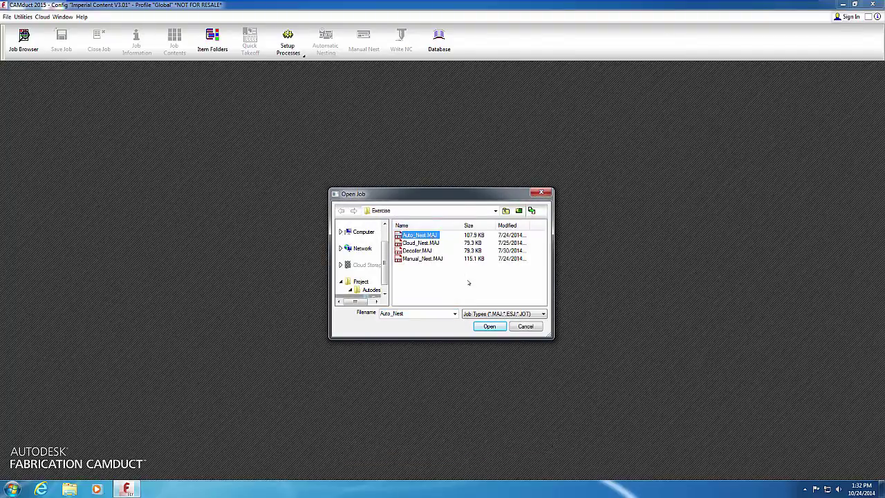
{"action": "left_click", "coordinate": [489, 327]}
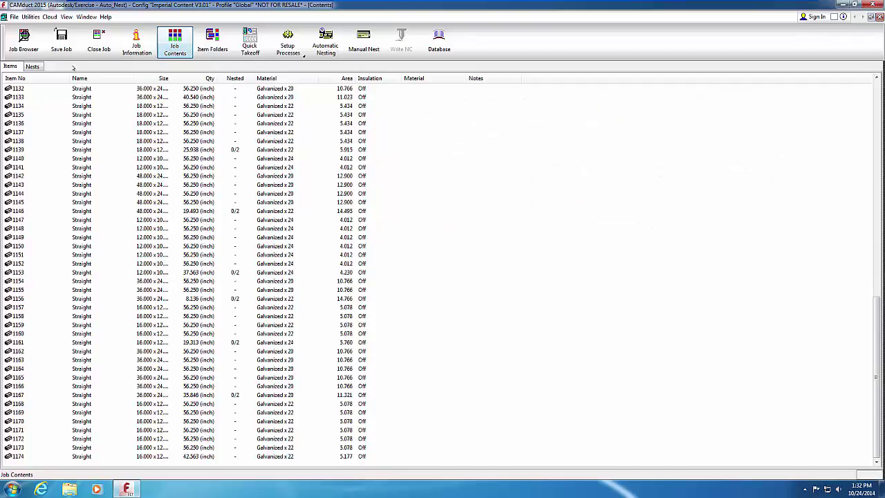
Open the Default flatbed machine's setup and review the post processor libraries available for its controller.
{"action": "left_click", "coordinate": [14, 17]}
{"action": "mouse_move", "coordinate": [38, 165]}
{"action": "left_click", "coordinate": [103, 191]}
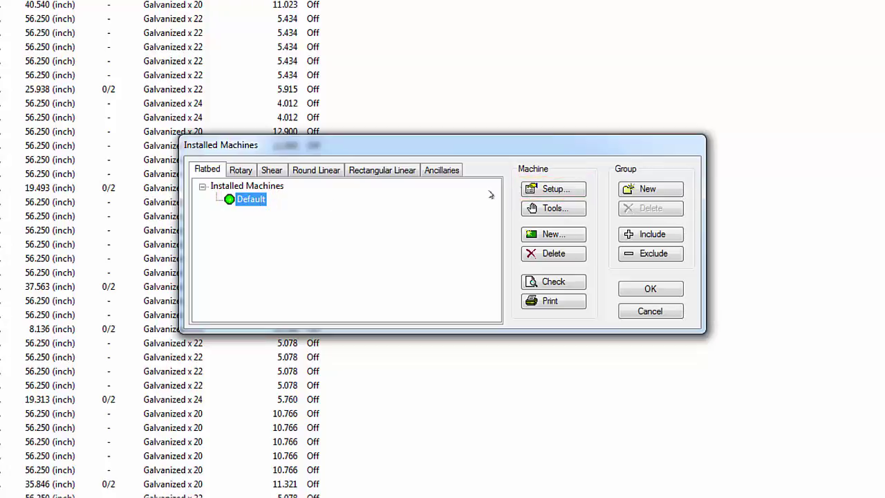
{"action": "left_click", "coordinate": [565, 189]}
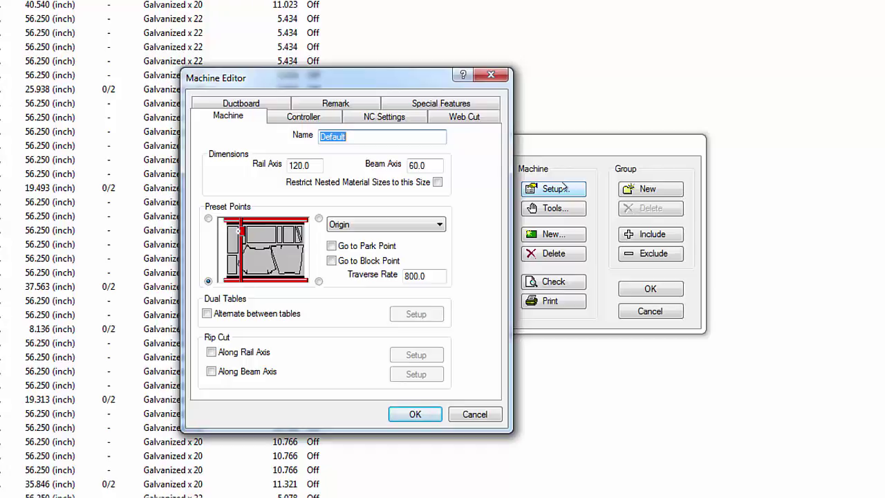
{"action": "left_click", "coordinate": [322, 120]}
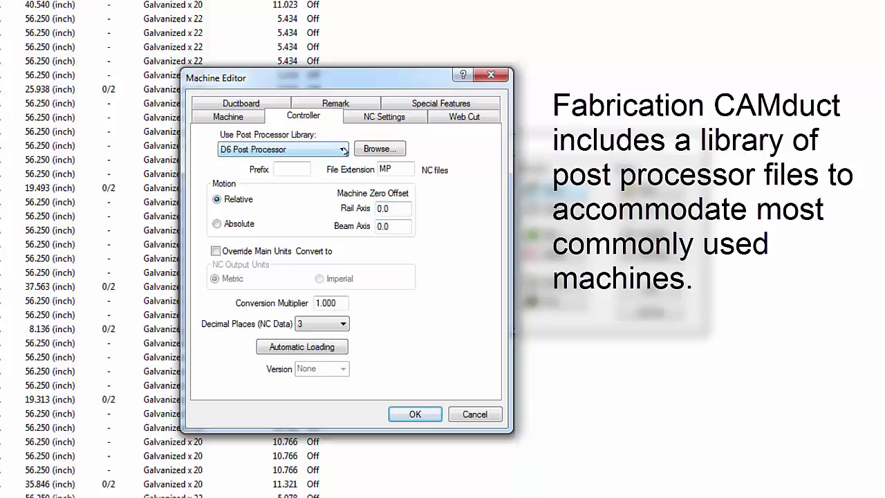
{"action": "left_click", "coordinate": [344, 151]}
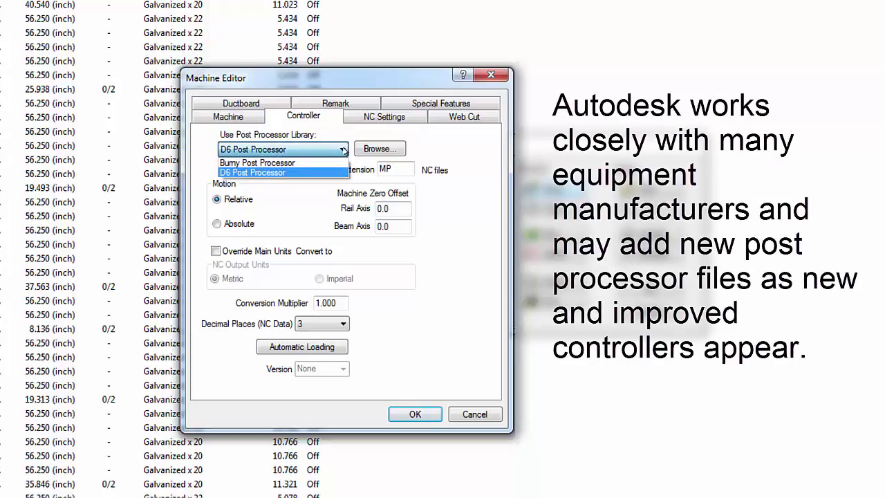
{"action": "left_click", "coordinate": [344, 151]}
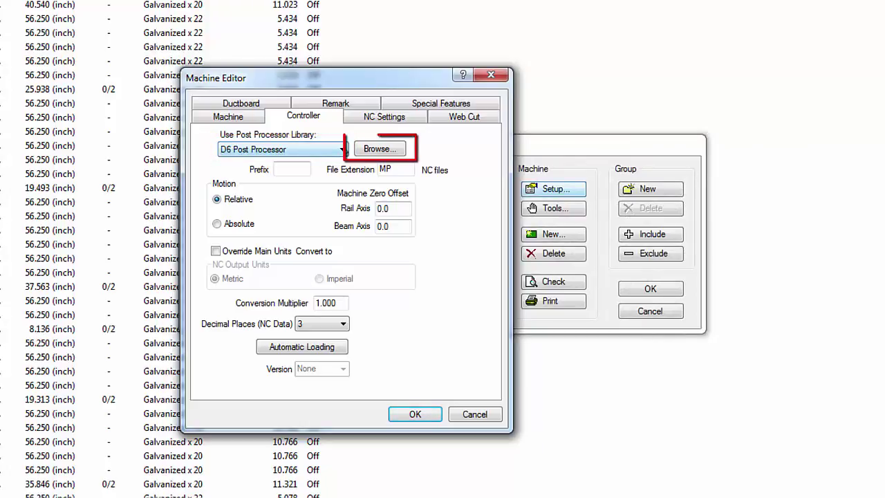
Browse the VPLs folder for other post processor libraries and review the Default machine's special features, leaving both without changes.
{"action": "left_click", "coordinate": [361, 149]}
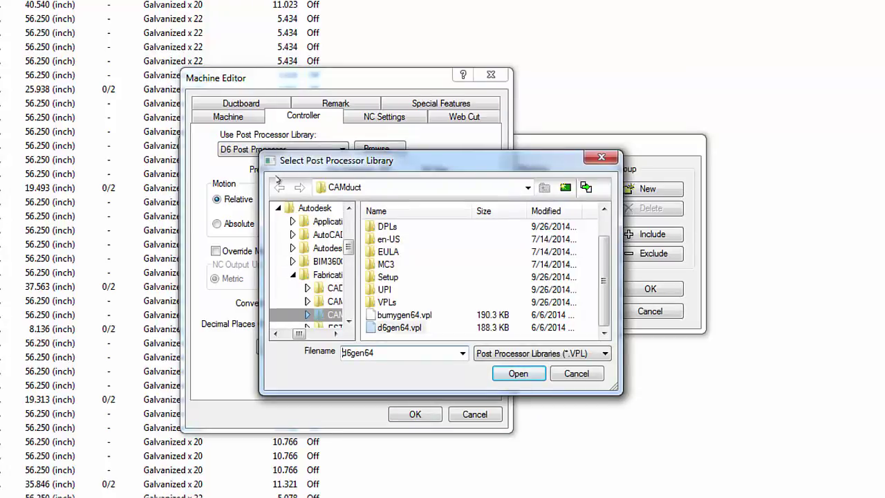
{"action": "left_click_drag", "start_coordinate": [261, 178], "coordinate": [135, 194]}
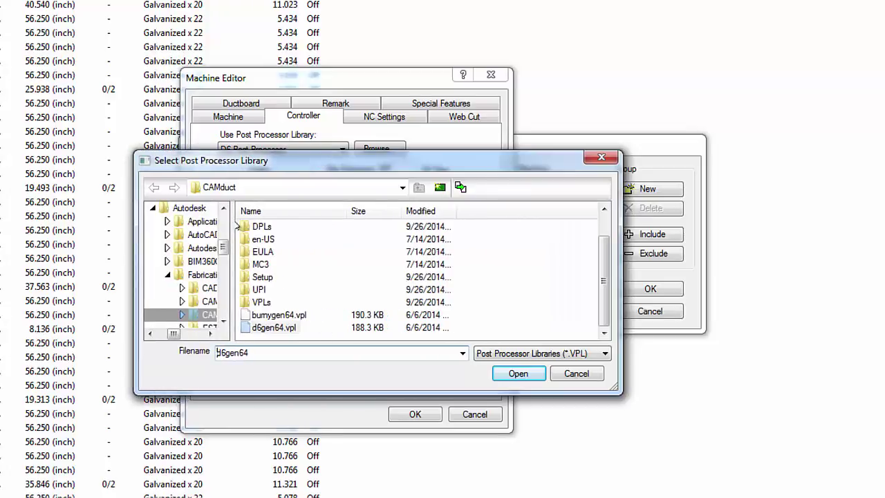
{"action": "left_click_drag", "start_coordinate": [231, 220], "coordinate": [263, 220]}
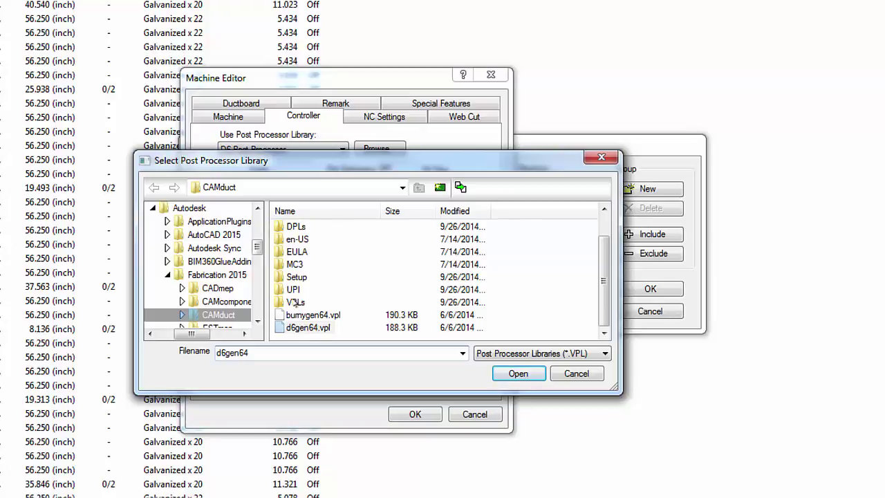
{"action": "double_click", "coordinate": [294, 303]}
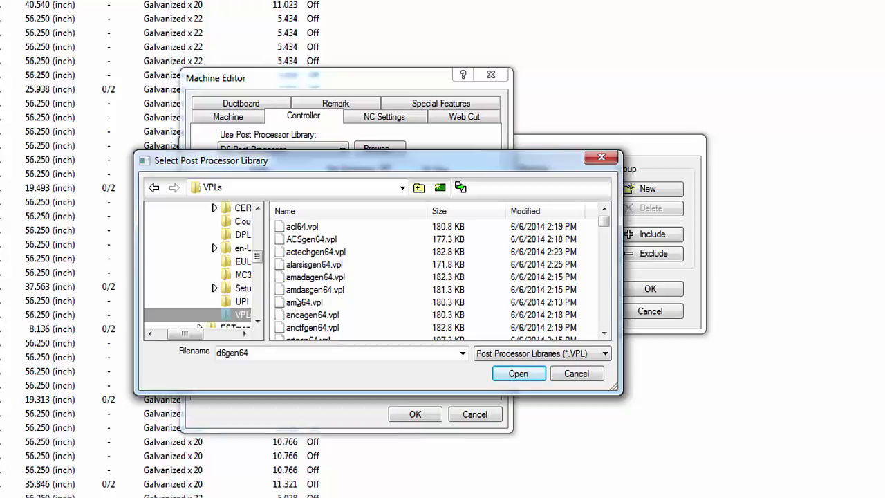
{"action": "left_click", "coordinate": [573, 374]}
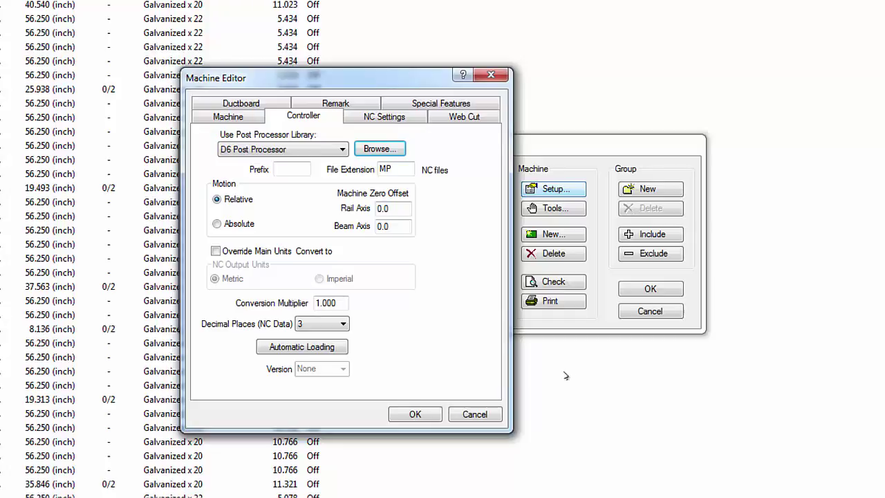
{"action": "left_click", "coordinate": [477, 104]}
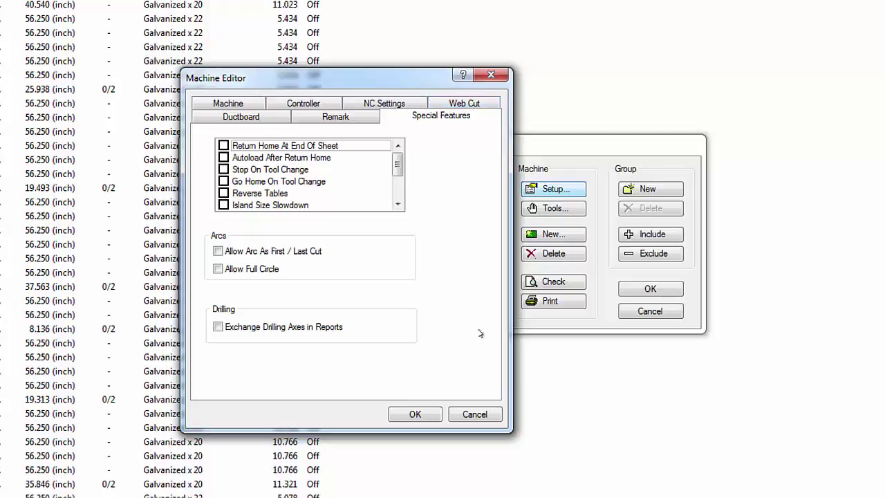
{"action": "left_click", "coordinate": [476, 415]}
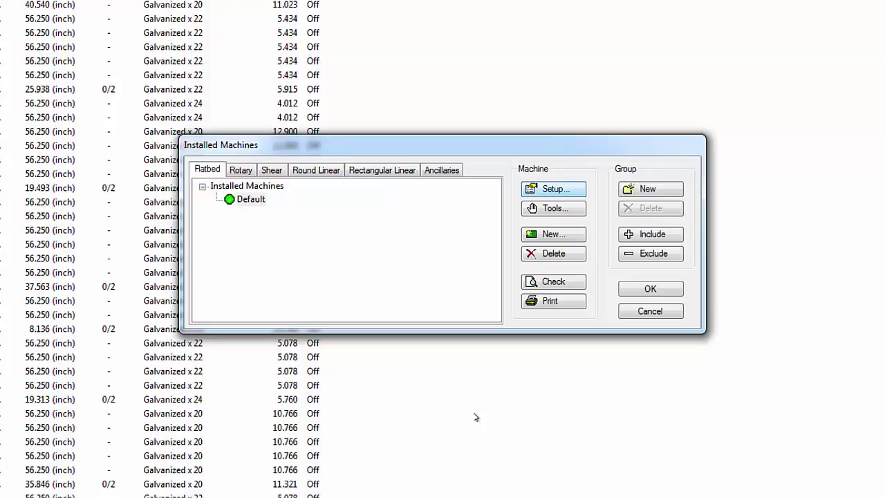
Add a blank flatbed machine under Installed Machines and leave its editor without entering any settings.
{"action": "left_click", "coordinate": [278, 187]}
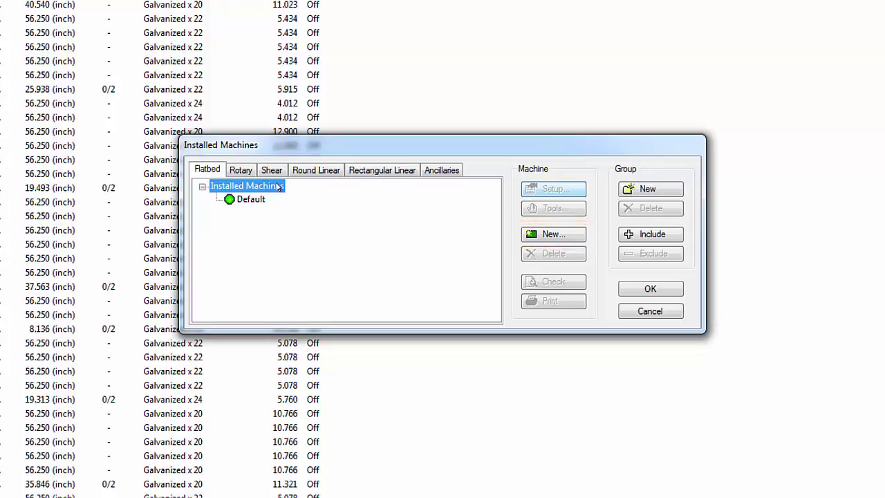
{"action": "left_click", "coordinate": [537, 234]}
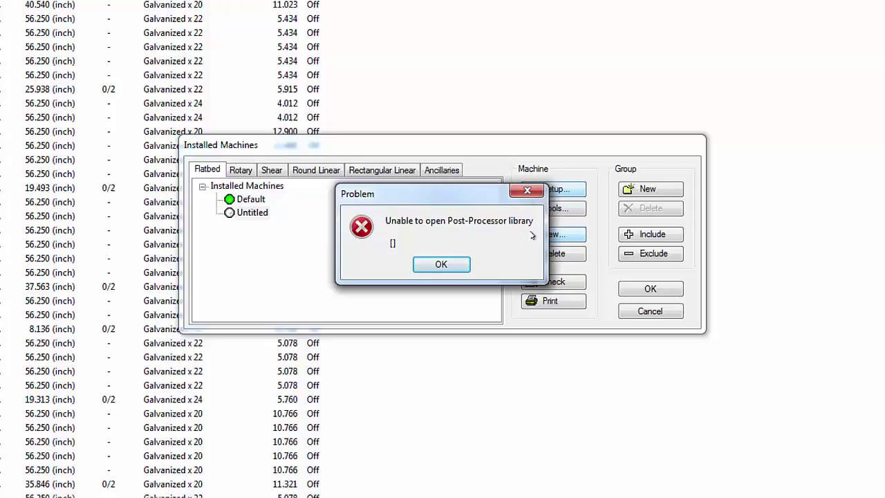
{"action": "left_click", "coordinate": [454, 265]}
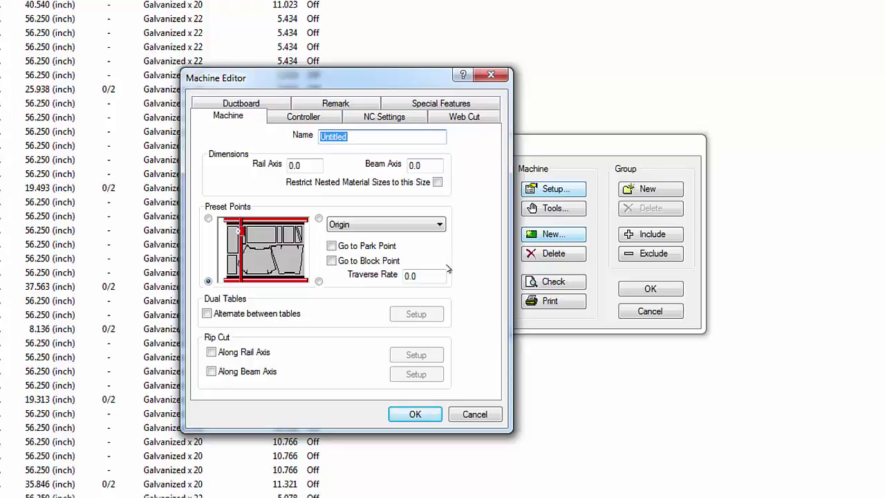
{"action": "left_click", "coordinate": [475, 415]}
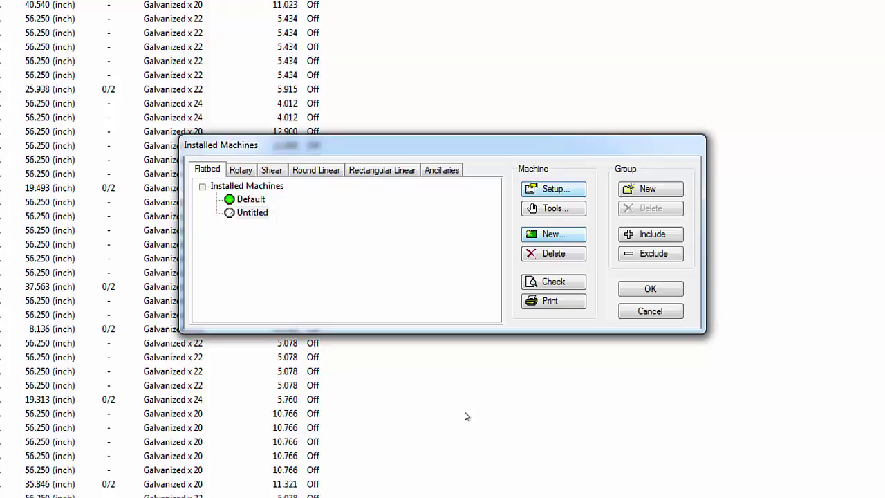
Permanently remove the Untitled machine from the installed flatbed machines.
{"action": "left_click", "coordinate": [256, 213]}
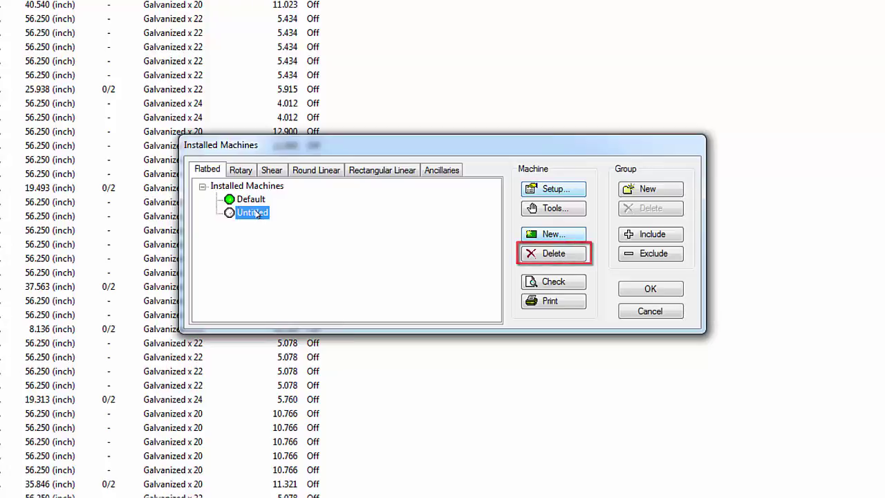
{"action": "left_click", "coordinate": [536, 255]}
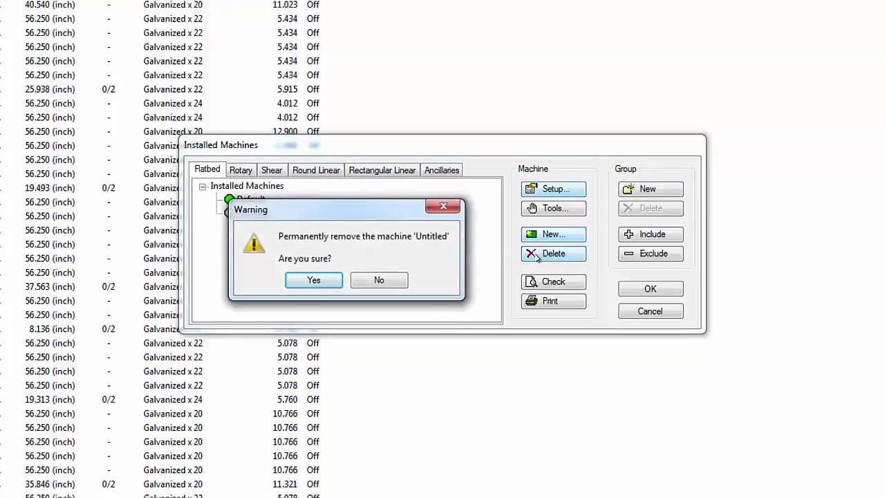
{"action": "left_click", "coordinate": [322, 280]}
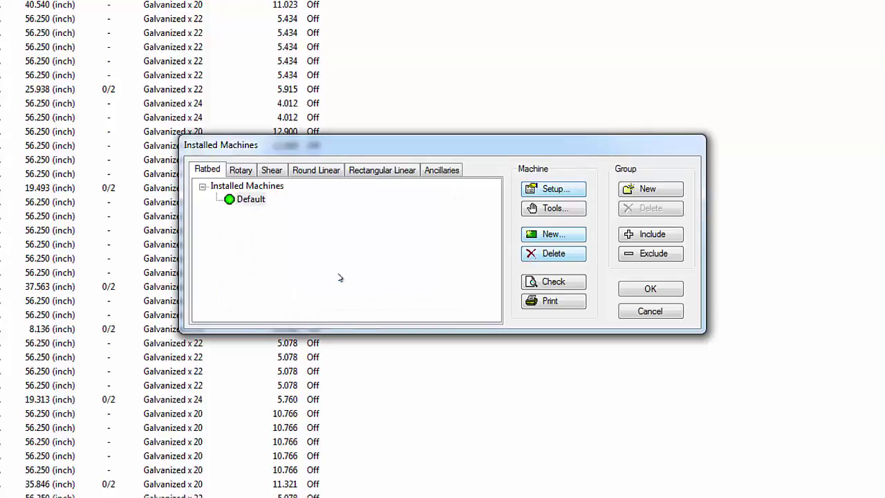
Create a flatbed machine copied from Default, name it 20 Footer and set its rail axis to 240.
{"action": "left_click", "coordinate": [254, 202]}
{"action": "left_click", "coordinate": [553, 235]}
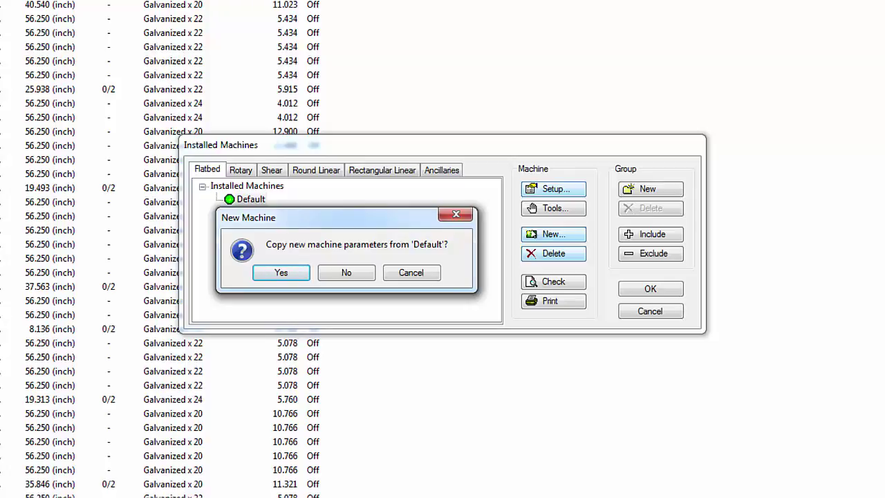
{"action": "left_click", "coordinate": [295, 271]}
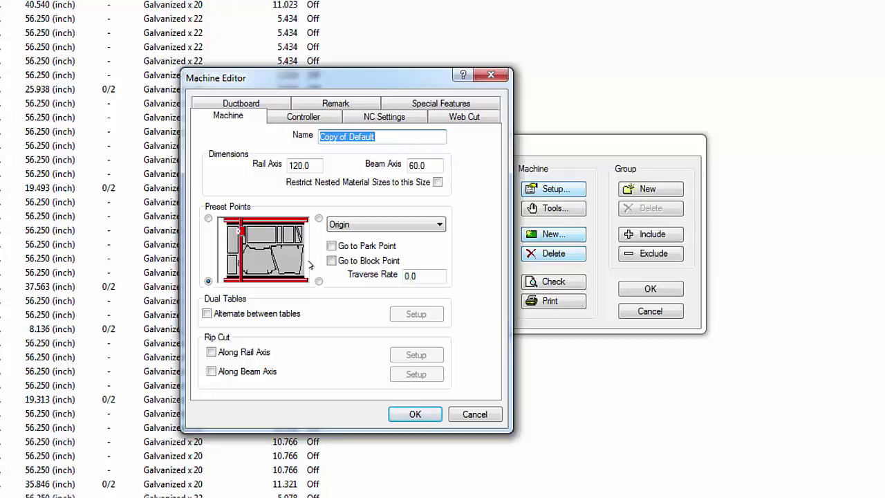
{"action": "type", "text": "20 Footer"}
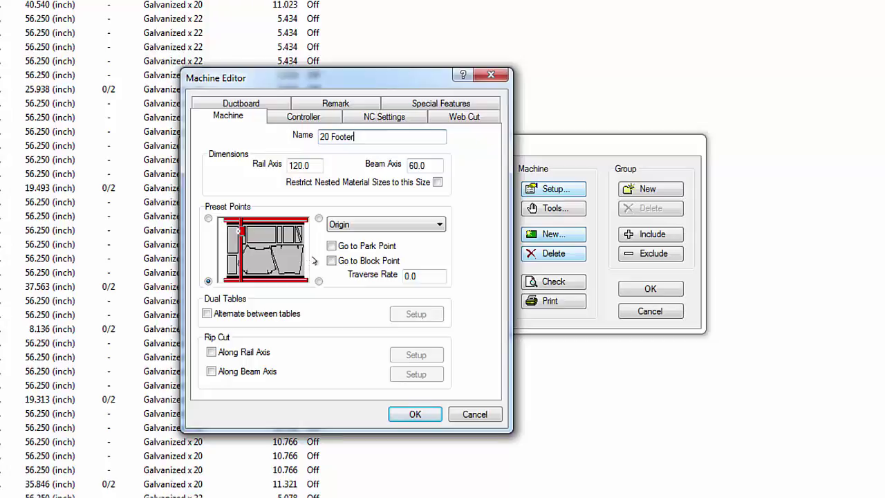
{"action": "left_click_drag", "start_coordinate": [309, 164], "coordinate": [283, 165]}
{"action": "type", "text": "240"}
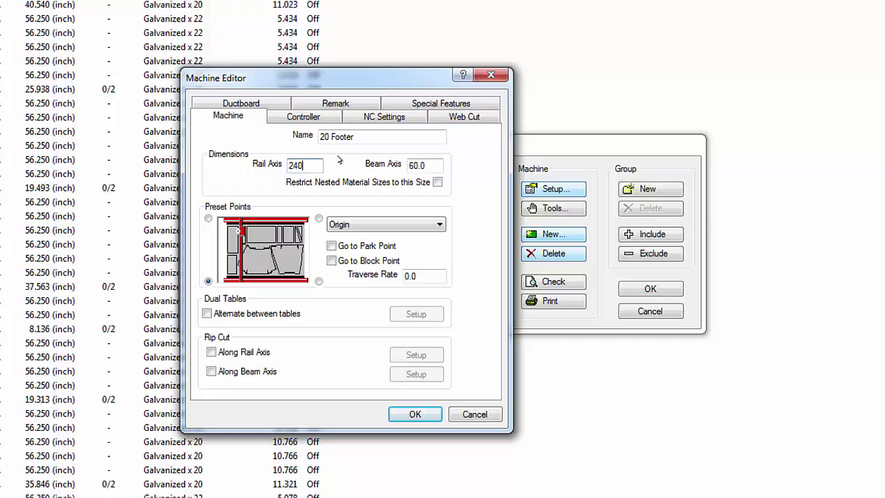
Assign the Burny Post Processor library to the 20 Footer's controller and save the machine.
{"action": "left_click", "coordinate": [319, 122]}
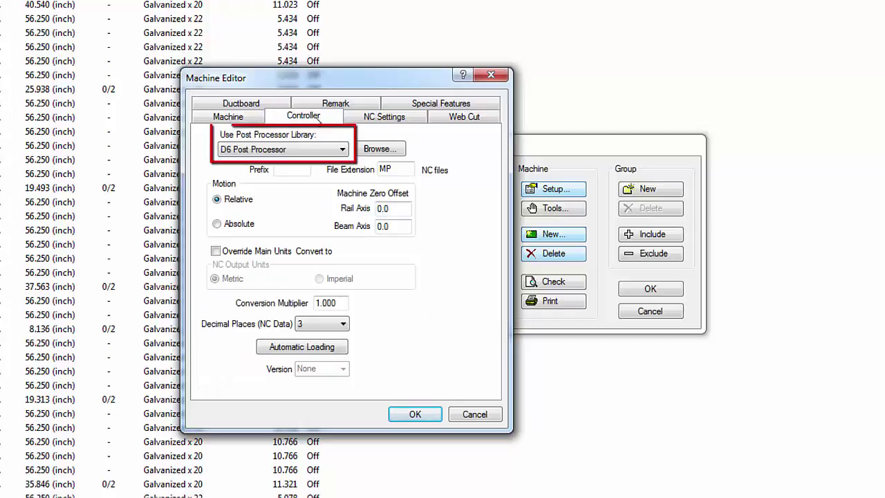
{"action": "left_click", "coordinate": [339, 149]}
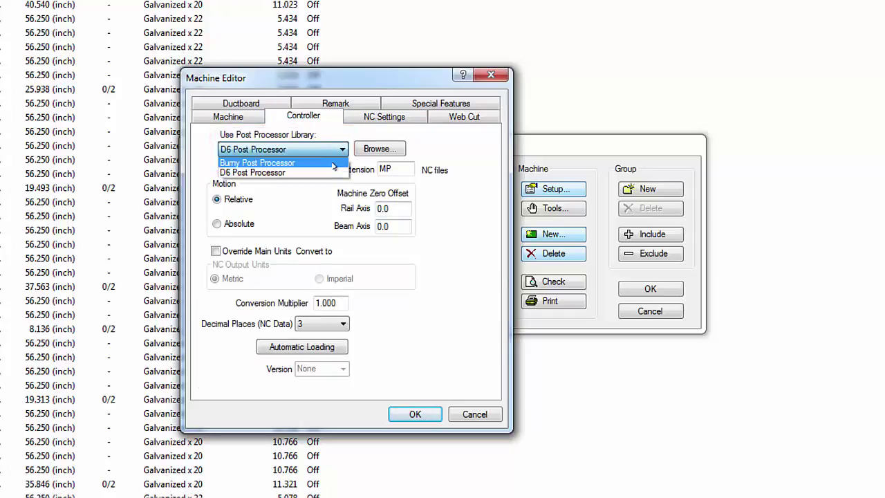
{"action": "left_click", "coordinate": [333, 164]}
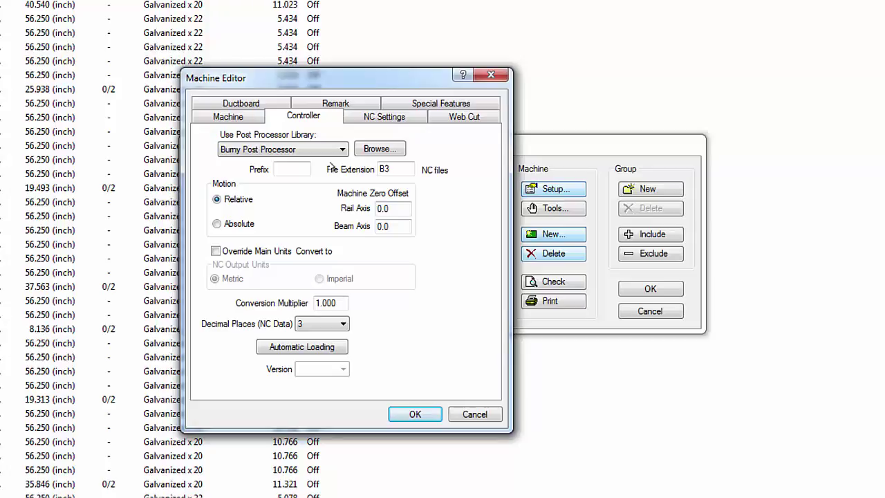
{"action": "left_click", "coordinate": [415, 413]}
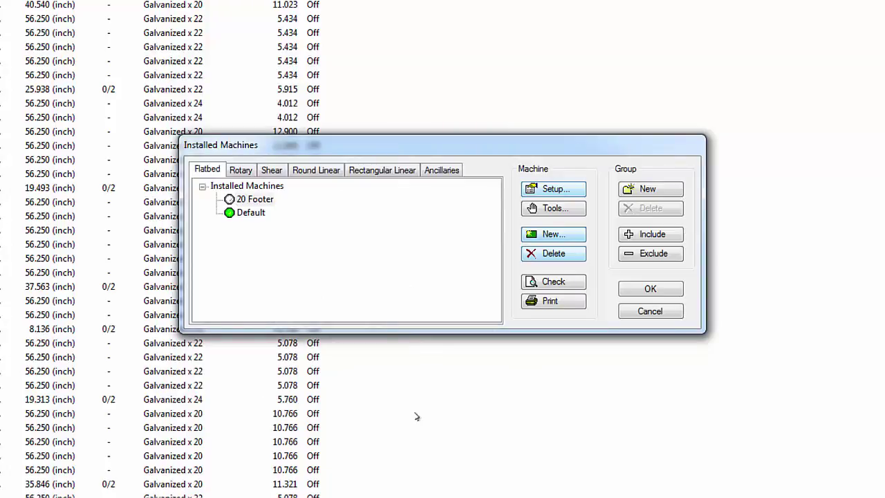
Rename the Default flatbed machine as 10 Footer.
{"action": "double_click", "coordinate": [253, 212]}
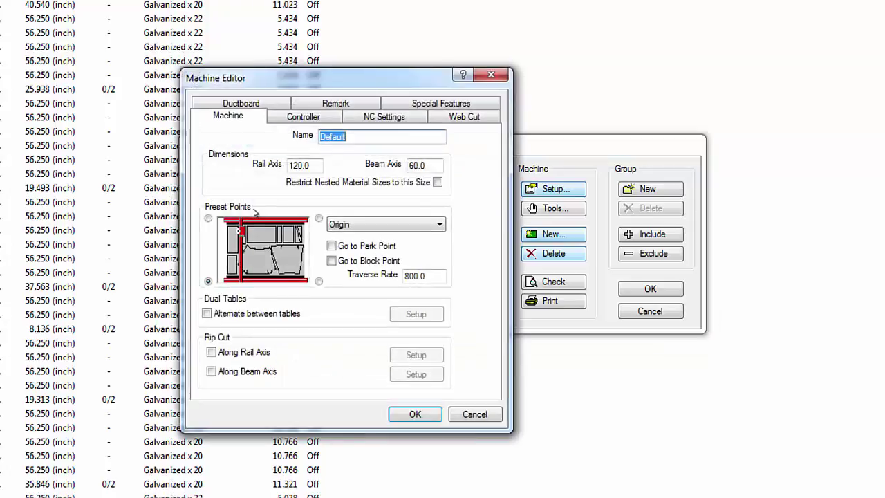
{"action": "type", "text": "10 Footer"}
{"action": "left_click", "coordinate": [414, 413]}
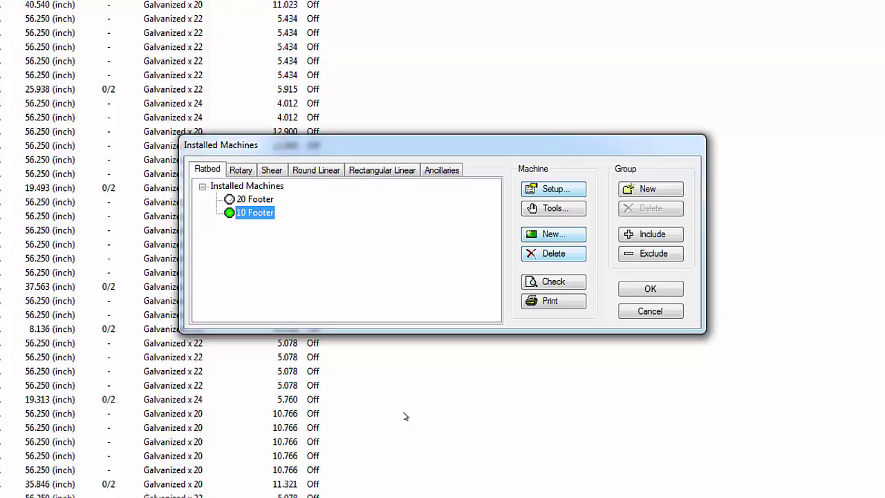
Review the setup details of the 20 Footer's Air Plasma cutting tool without making changes.
{"action": "left_click", "coordinate": [261, 200]}
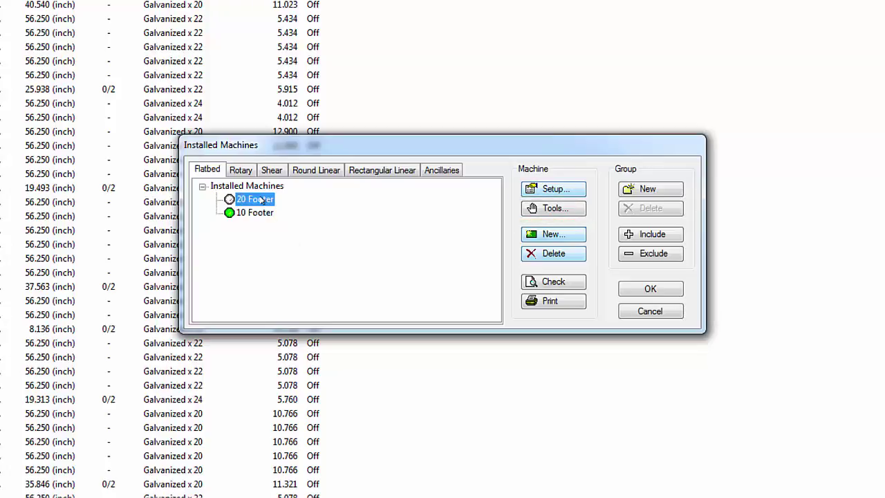
{"action": "left_click", "coordinate": [538, 208]}
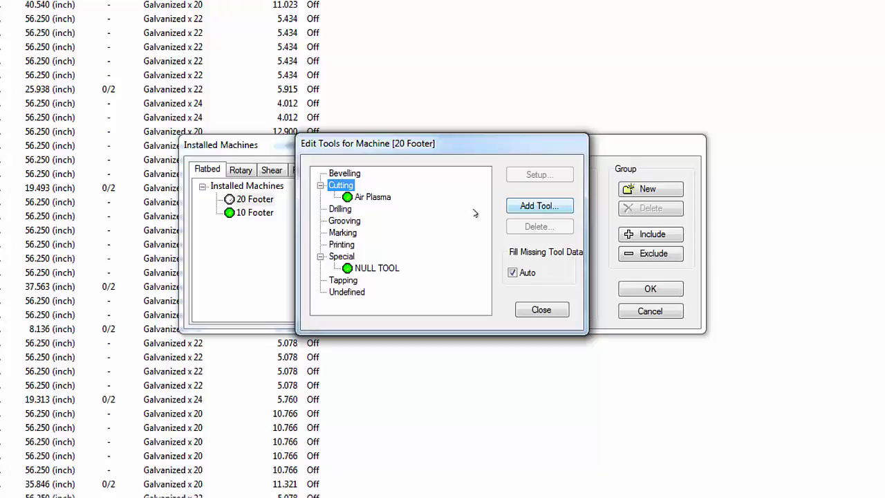
{"action": "left_click", "coordinate": [376, 200]}
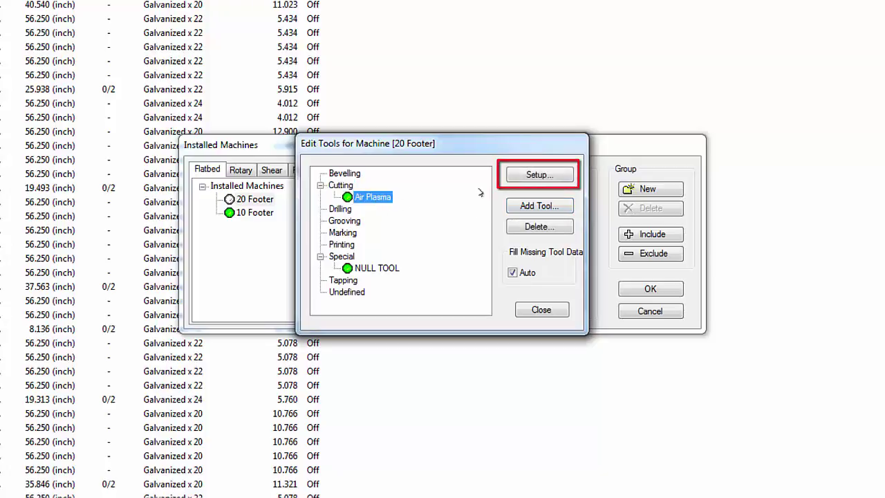
{"action": "left_click", "coordinate": [518, 178]}
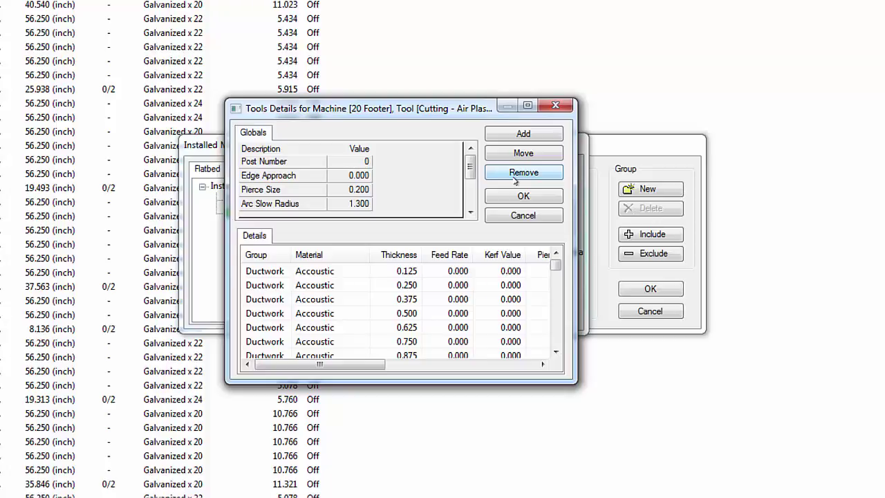
{"action": "left_click", "coordinate": [515, 217]}
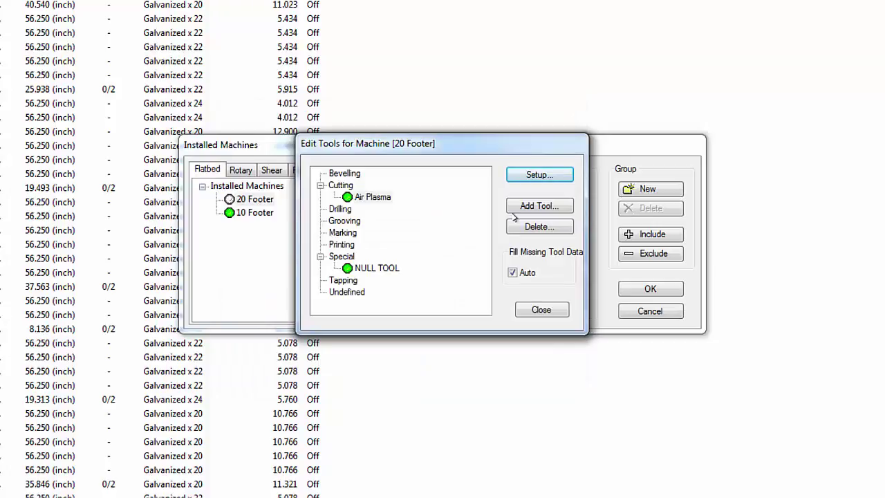
{"action": "left_click", "coordinate": [536, 309]}
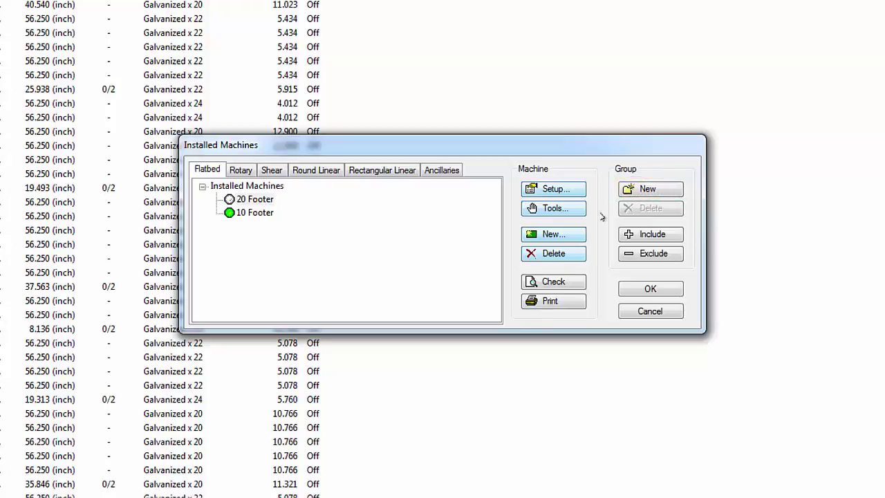
Create a flatbed machine group named Plasma and include the 10 Footer machine in it.
{"action": "left_click", "coordinate": [632, 193]}
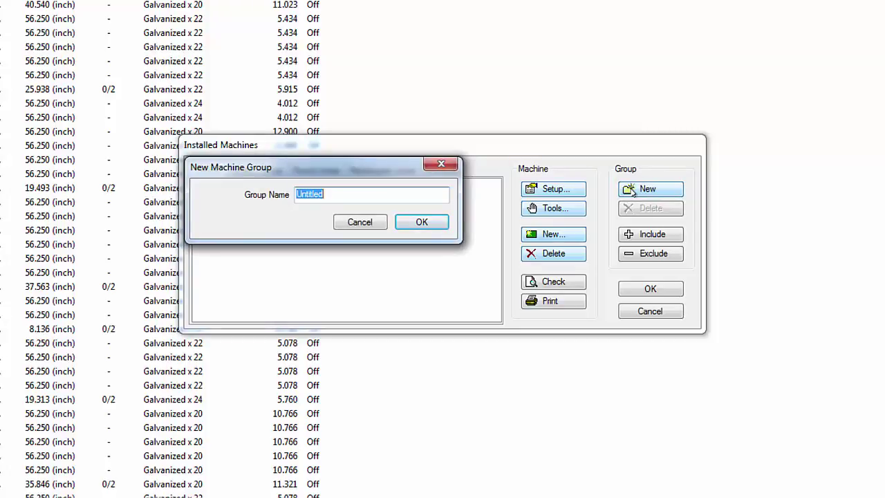
{"action": "type", "text": "Plasma"}
{"action": "left_click", "coordinate": [423, 221]}
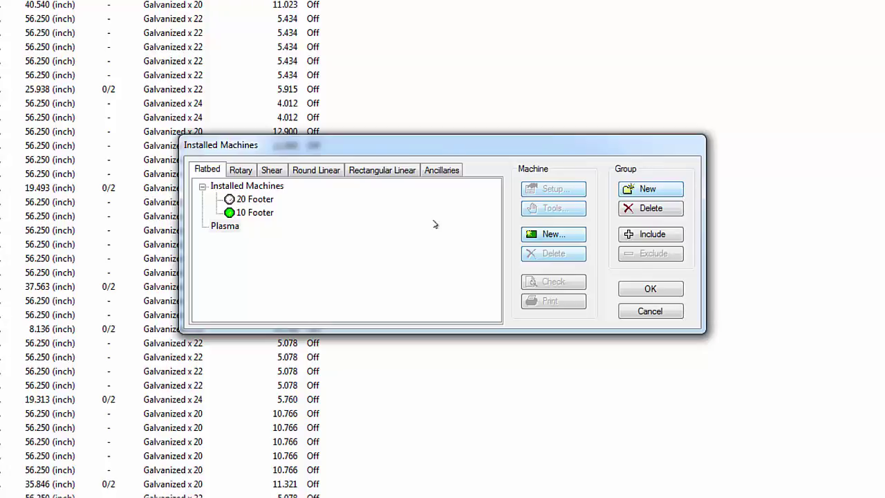
{"action": "left_click", "coordinate": [211, 228]}
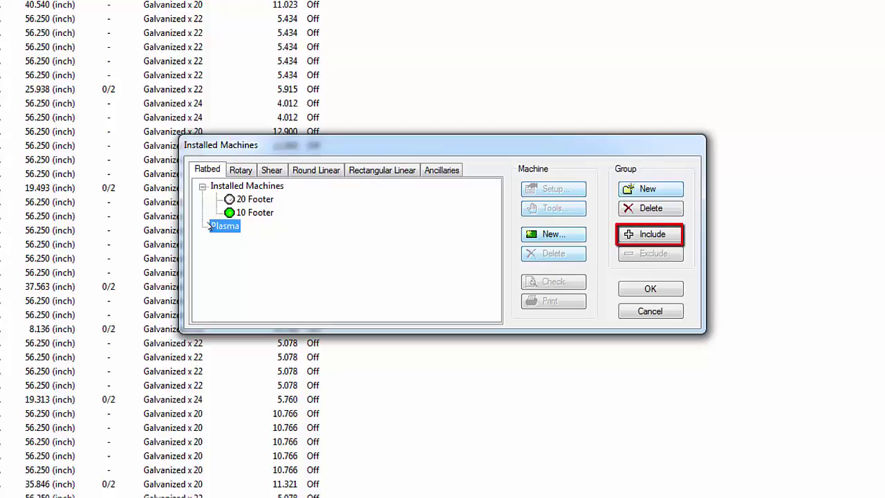
{"action": "left_click", "coordinate": [652, 234]}
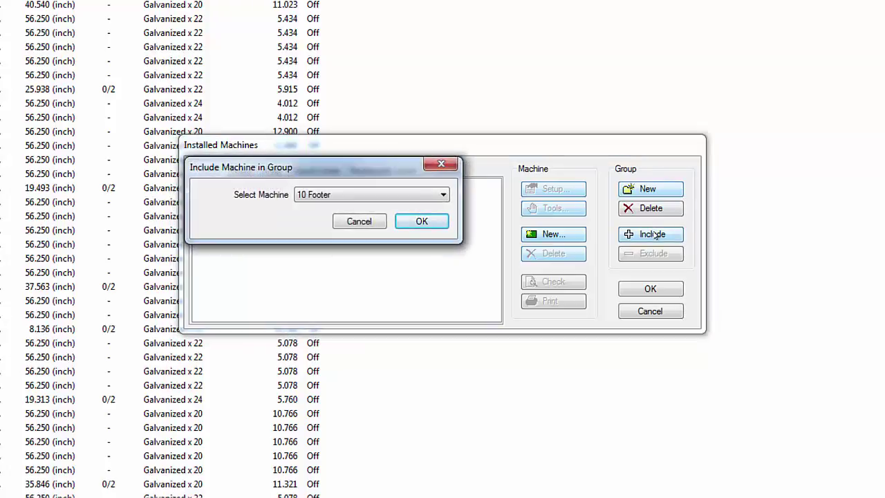
{"action": "left_click", "coordinate": [421, 222]}
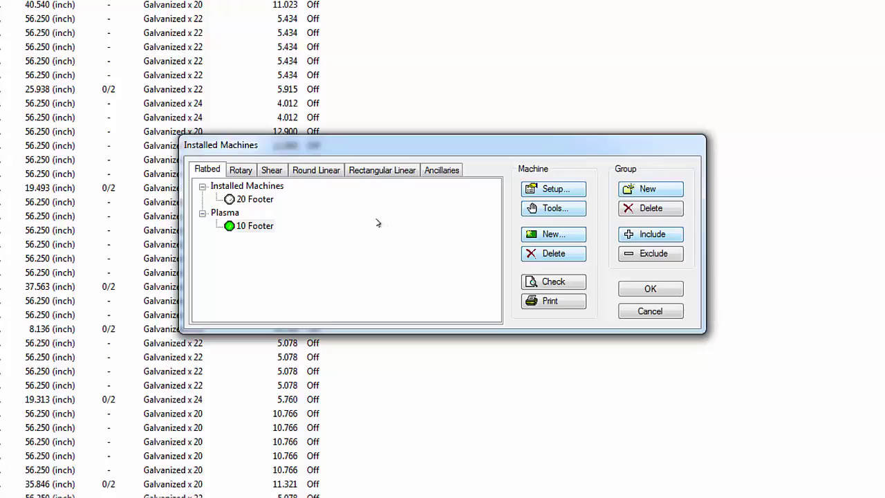
Include the 20 Footer machine in the Plasma group.
{"action": "left_click", "coordinate": [231, 214]}
{"action": "left_click", "coordinate": [643, 238]}
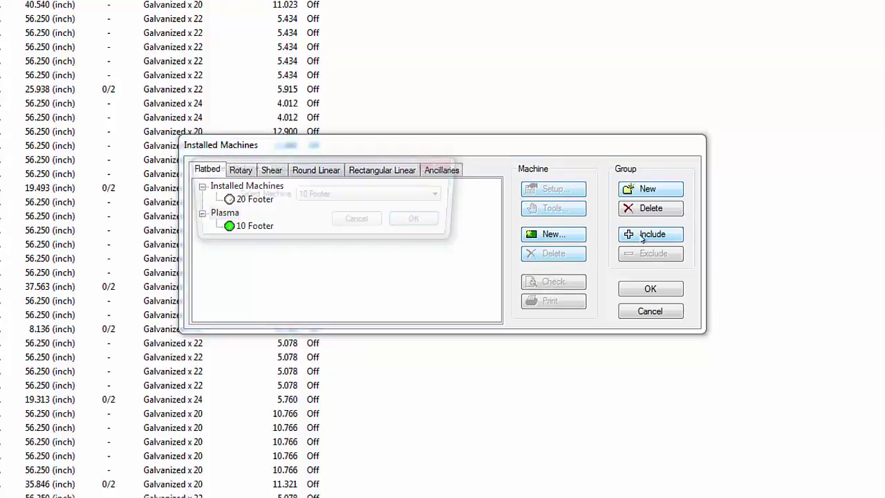
{"action": "left_click", "coordinate": [442, 197]}
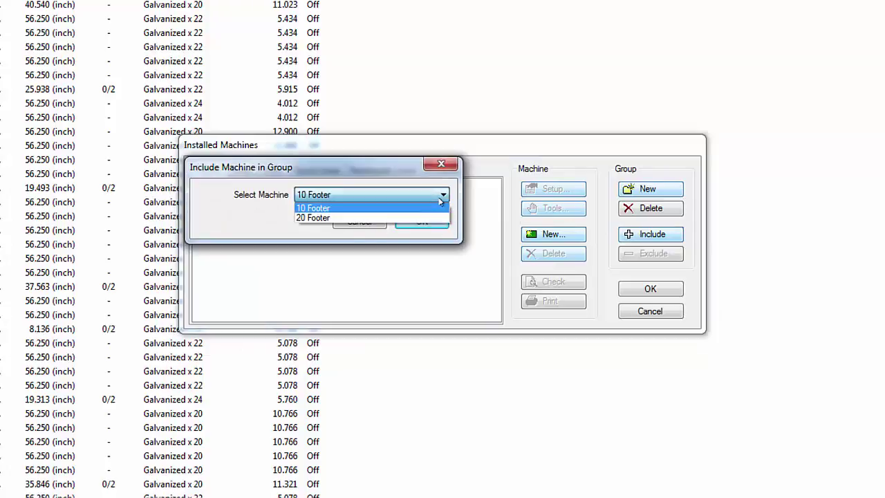
{"action": "left_click", "coordinate": [436, 215]}
{"action": "left_click", "coordinate": [430, 222]}
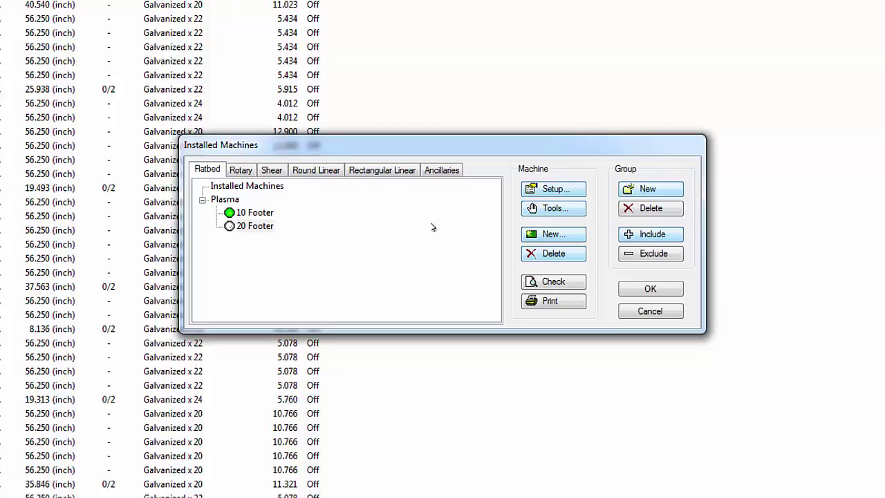
Exclude the 20 Footer from the Plasma group and try to exclude the 10 Footer as well.
{"action": "left_click", "coordinate": [260, 226]}
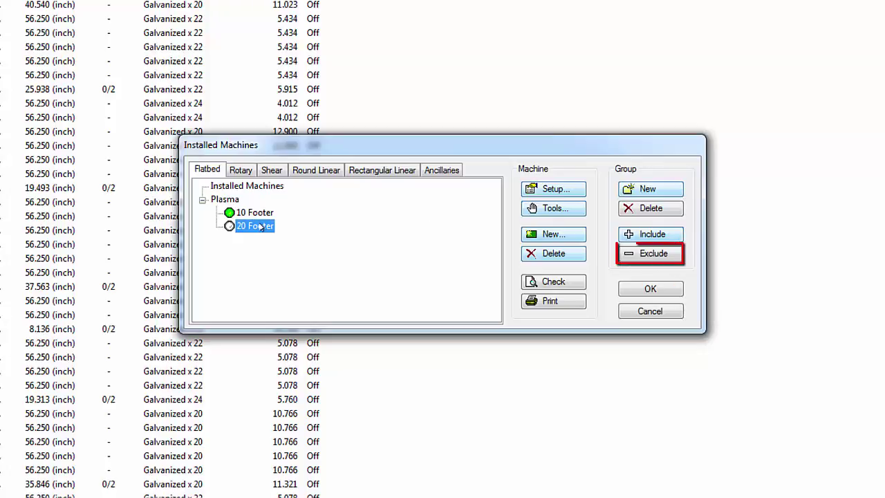
{"action": "left_click", "coordinate": [643, 254]}
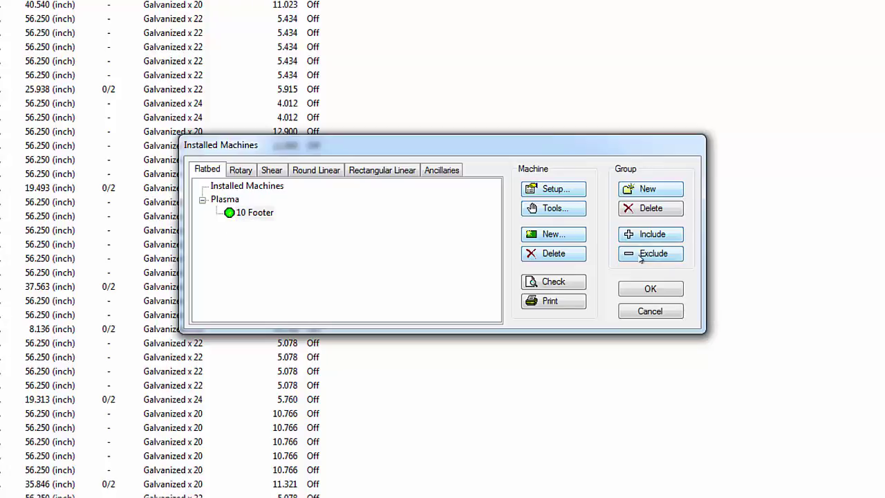
{"action": "left_click", "coordinate": [252, 213]}
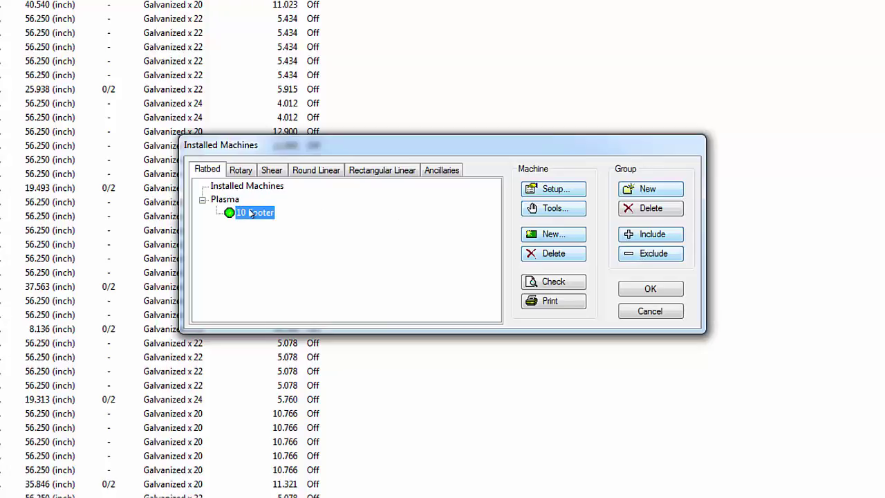
{"action": "left_click", "coordinate": [636, 256]}
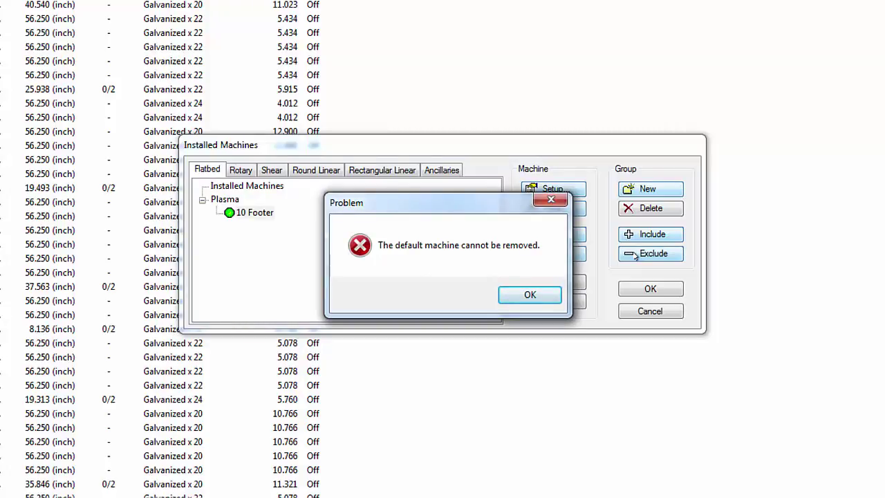
{"action": "left_click", "coordinate": [531, 294]}
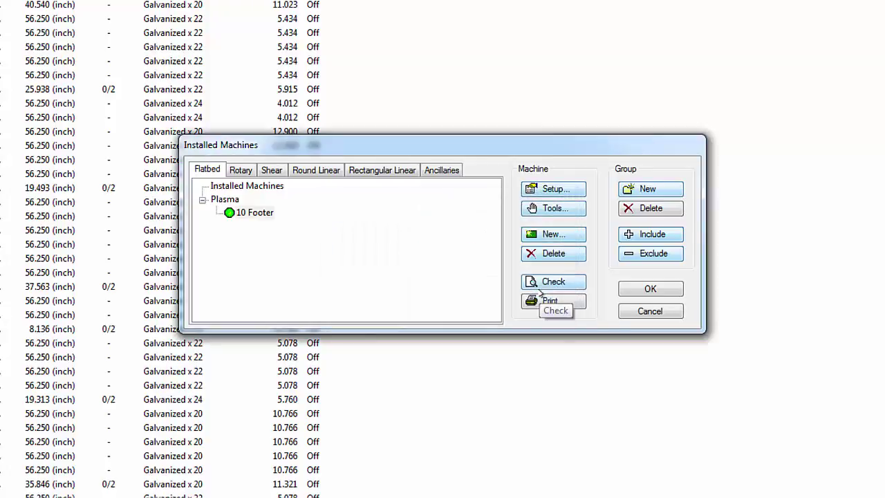
Put the excluded 20 Footer machine back into the Plasma group.
{"action": "left_click", "coordinate": [225, 199]}
{"action": "left_click", "coordinate": [646, 238]}
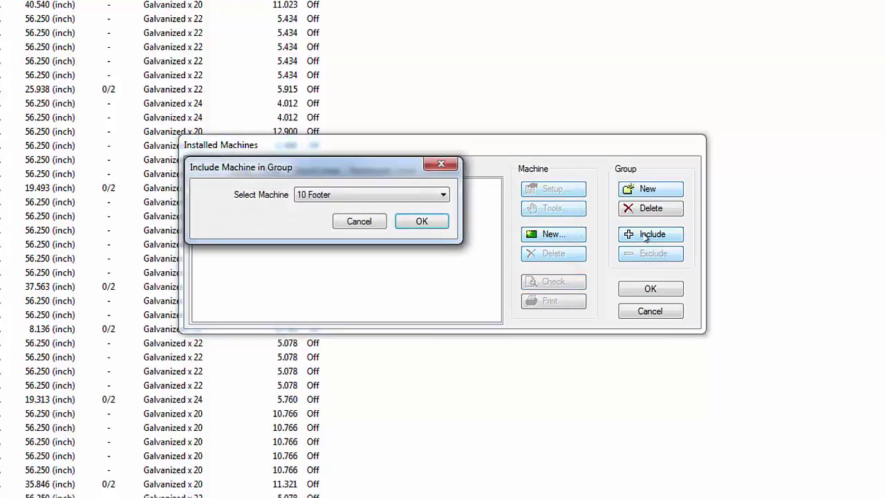
{"action": "left_click", "coordinate": [443, 194]}
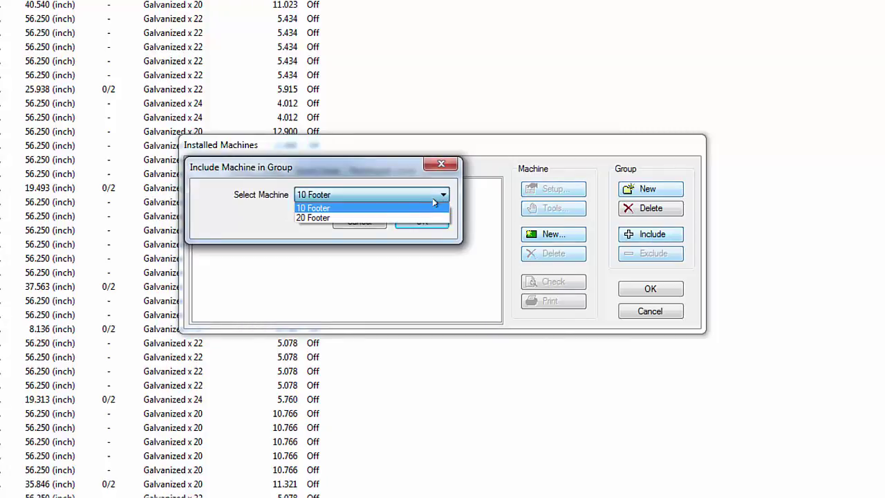
{"action": "left_click", "coordinate": [423, 215]}
{"action": "left_click", "coordinate": [422, 221]}
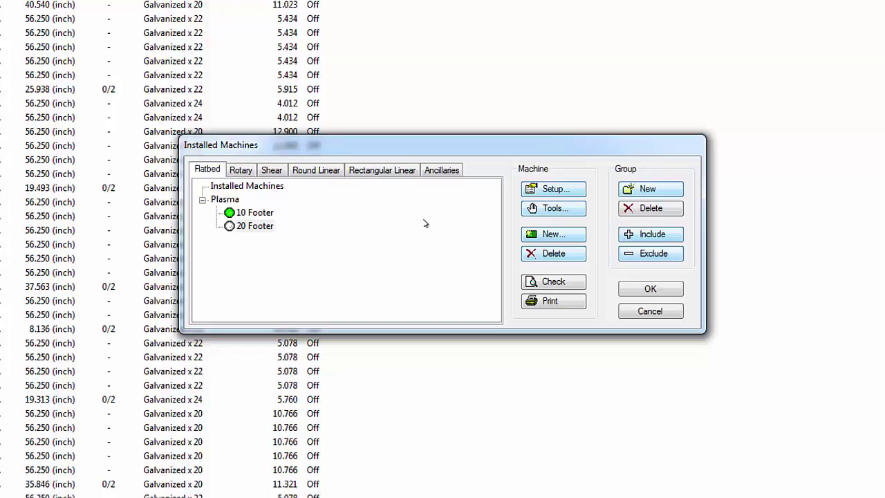
Create a flatbed machine under Installed Machines named Water Jet, with a rail axis of 120 and a beam axis of 60.
{"action": "left_click", "coordinate": [278, 188]}
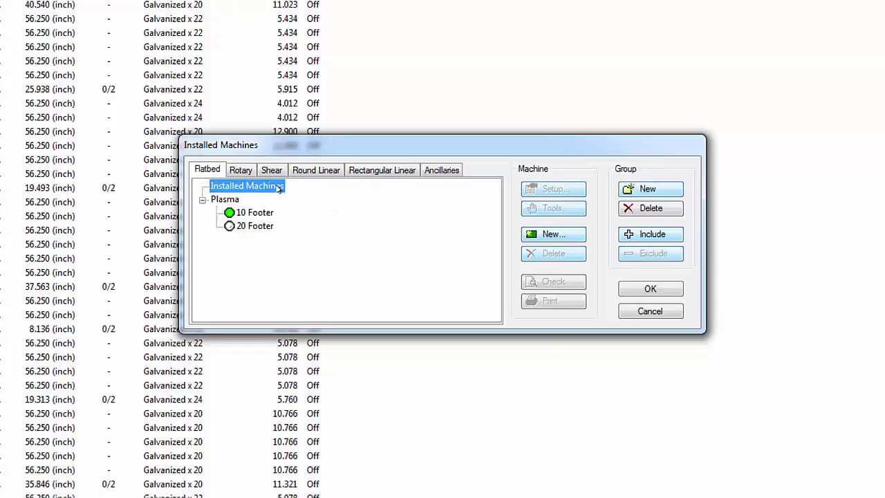
{"action": "left_click", "coordinate": [535, 237]}
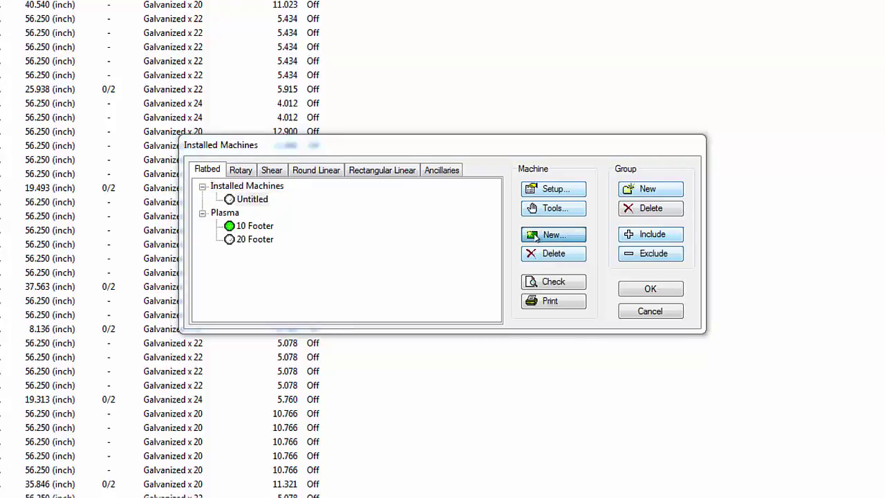
{"action": "left_click", "coordinate": [450, 263]}
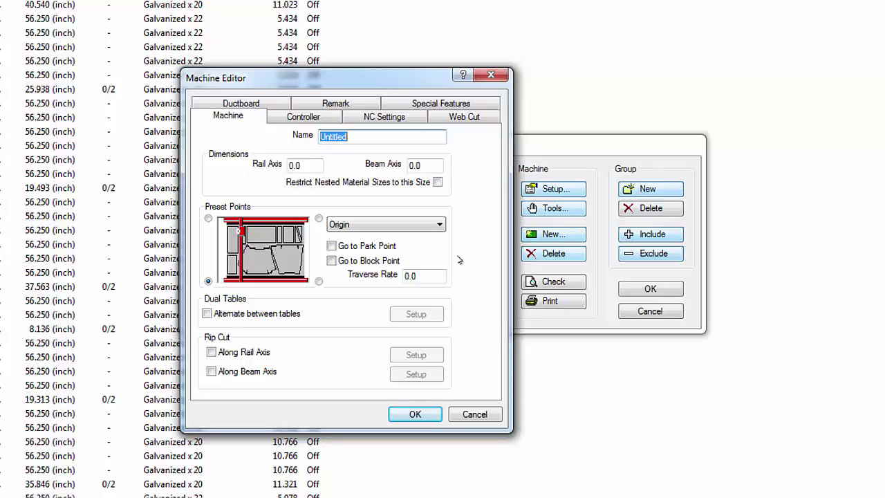
{"action": "type", "text": "Water Jet"}
{"action": "left_click", "coordinate": [304, 164]}
{"action": "type", "text": "120"}
{"action": "key", "text": "Tab"}
{"action": "type", "text": "60"}
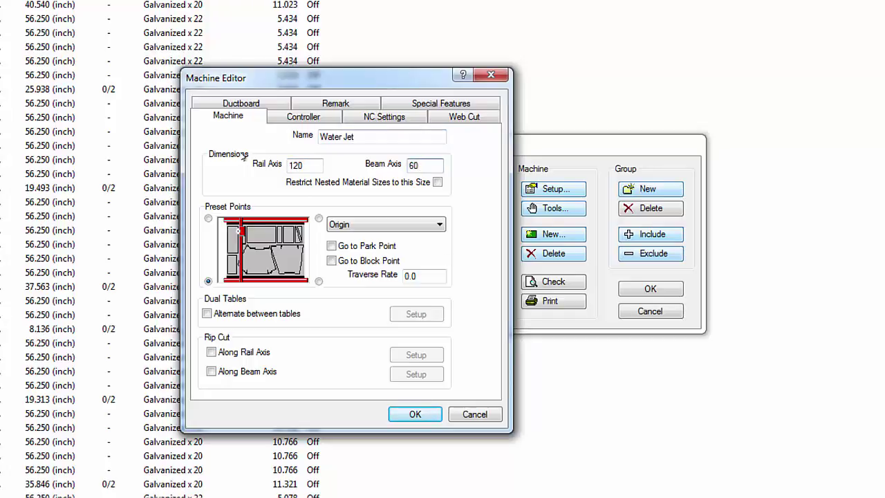
Assign the watergen64.vpl post processor library from the VPLs folder to the Water Jet's controller, check its special features and save the machine.
{"action": "left_click", "coordinate": [300, 117]}
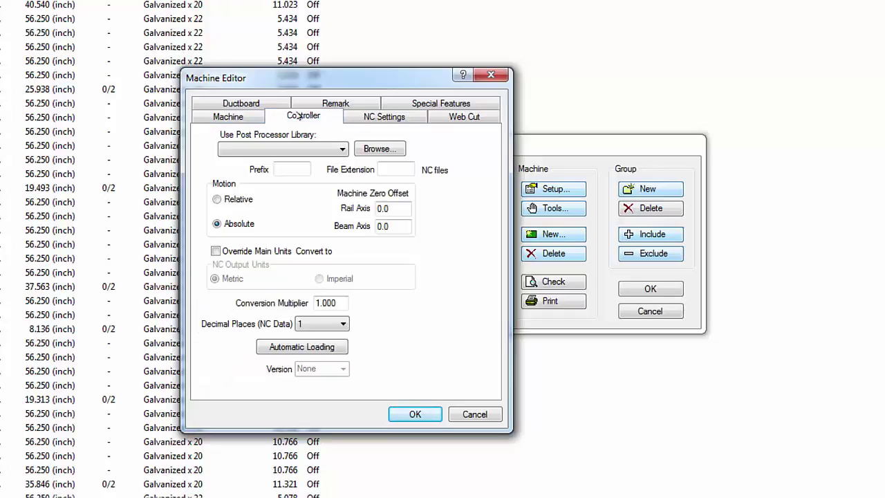
{"action": "left_click", "coordinate": [365, 151]}
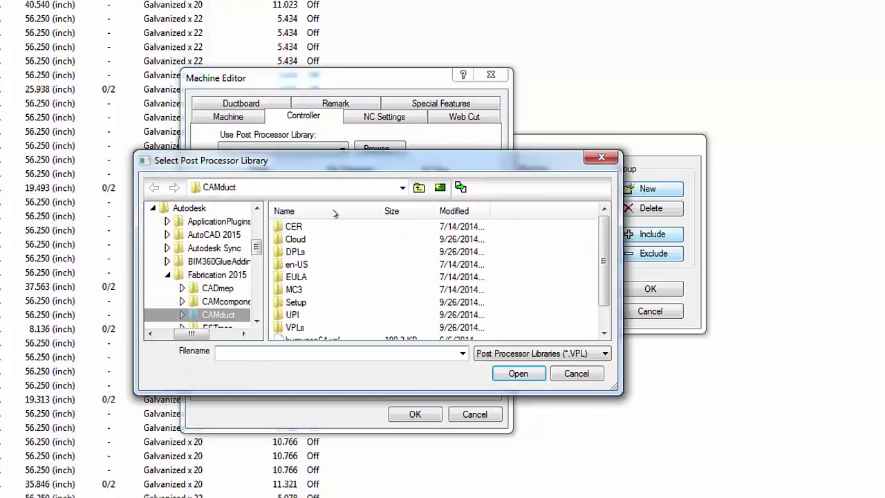
{"action": "double_click", "coordinate": [294, 329]}
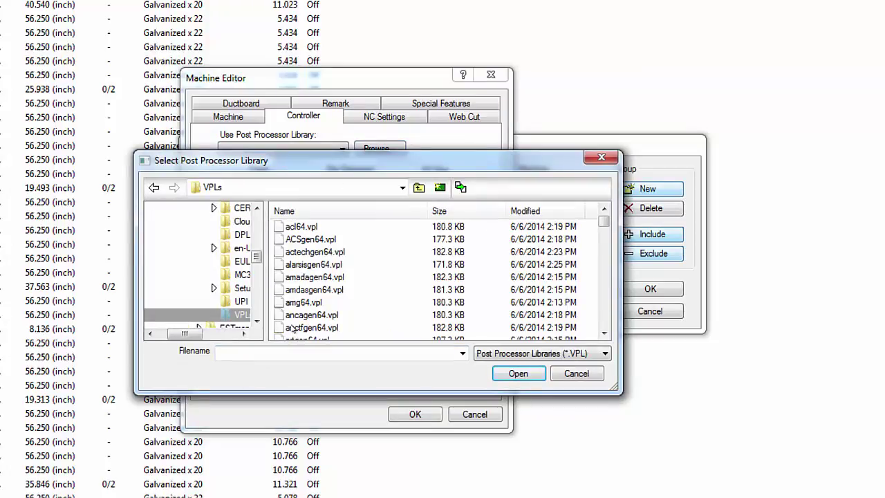
{"action": "left_click_drag", "start_coordinate": [603, 223], "coordinate": [599, 325]}
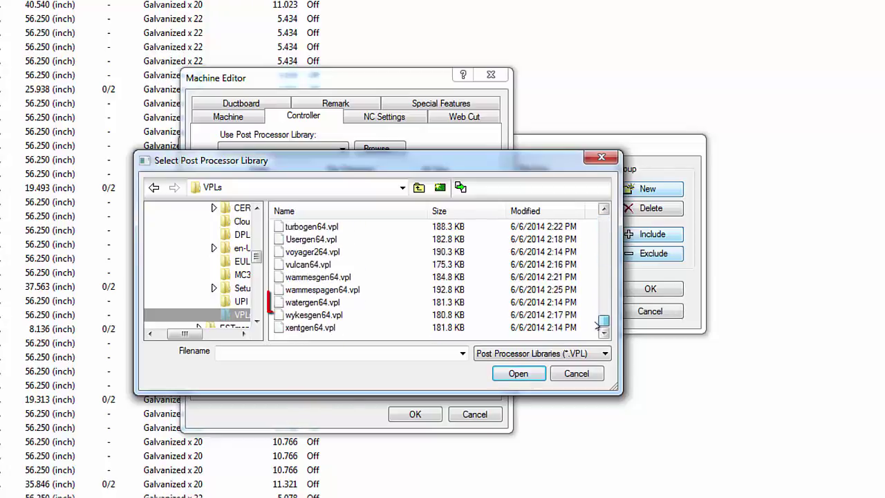
{"action": "left_click", "coordinate": [299, 305]}
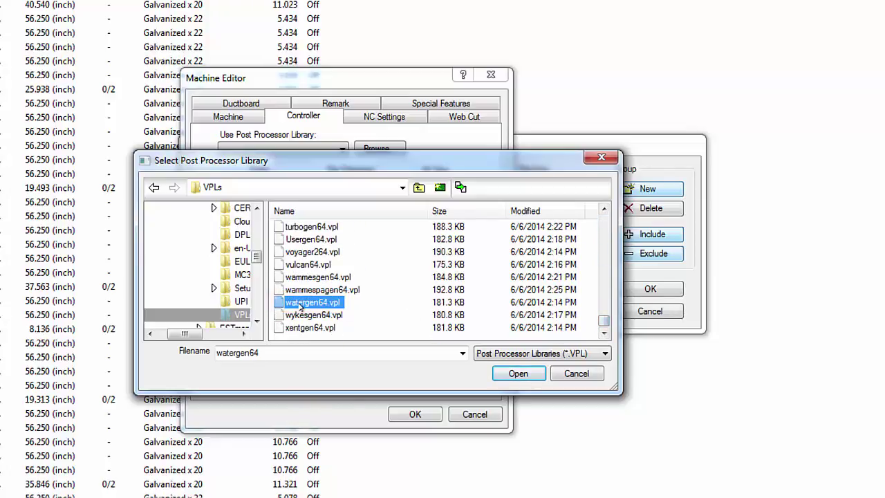
{"action": "left_click", "coordinate": [519, 375]}
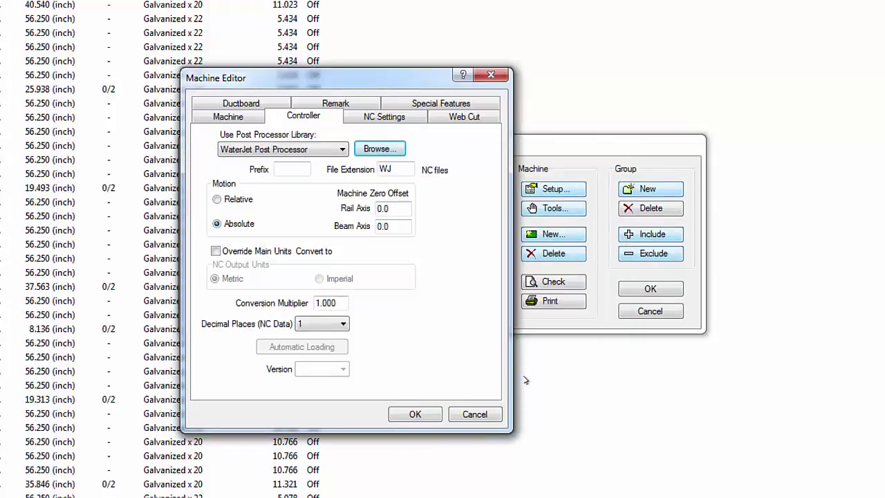
{"action": "left_click", "coordinate": [462, 104]}
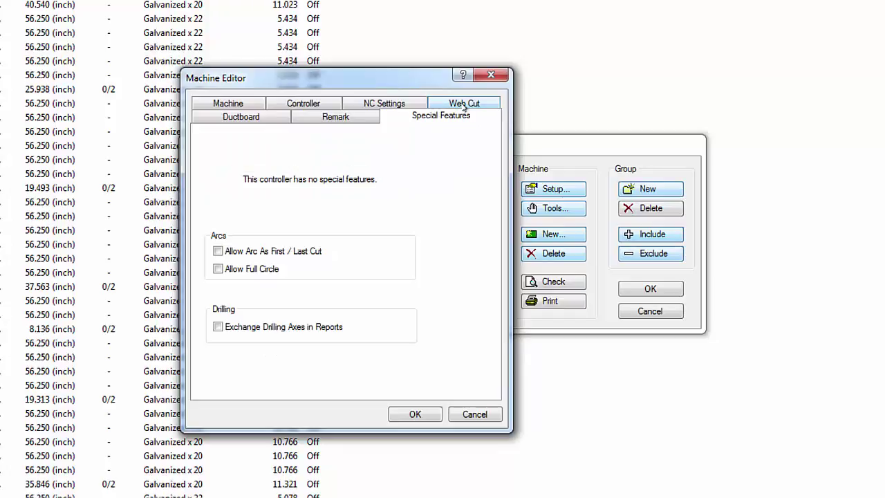
{"action": "left_click", "coordinate": [423, 414]}
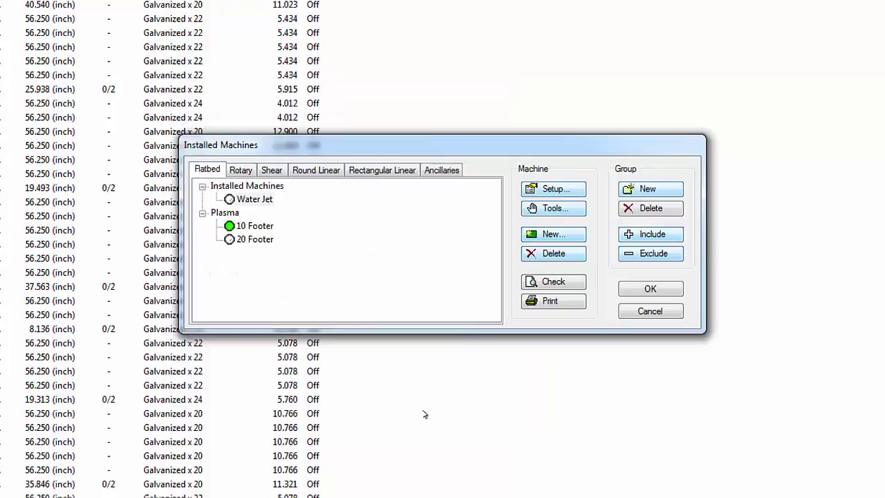
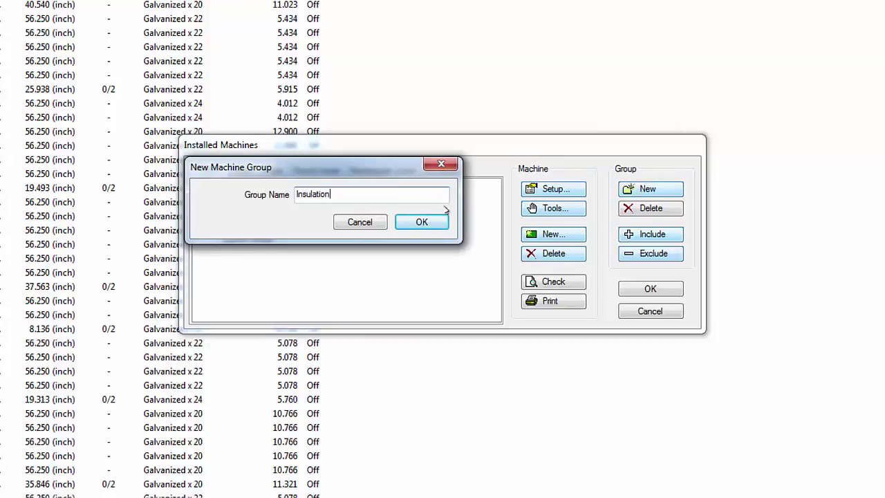
Create a flatbed machine group named Insulation and include the Water Jet machine in it.
{"action": "left_click", "coordinate": [428, 223]}
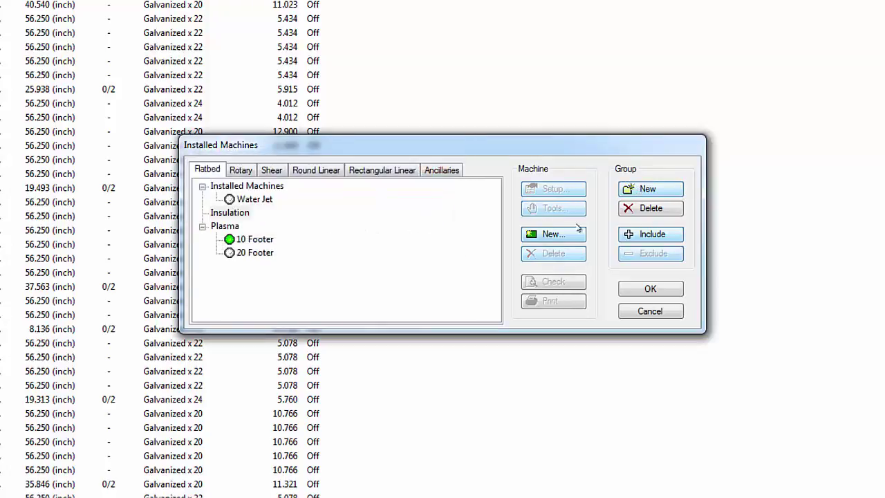
{"action": "left_click", "coordinate": [639, 234]}
{"action": "left_click", "coordinate": [431, 200]}
{"action": "left_click", "coordinate": [418, 229]}
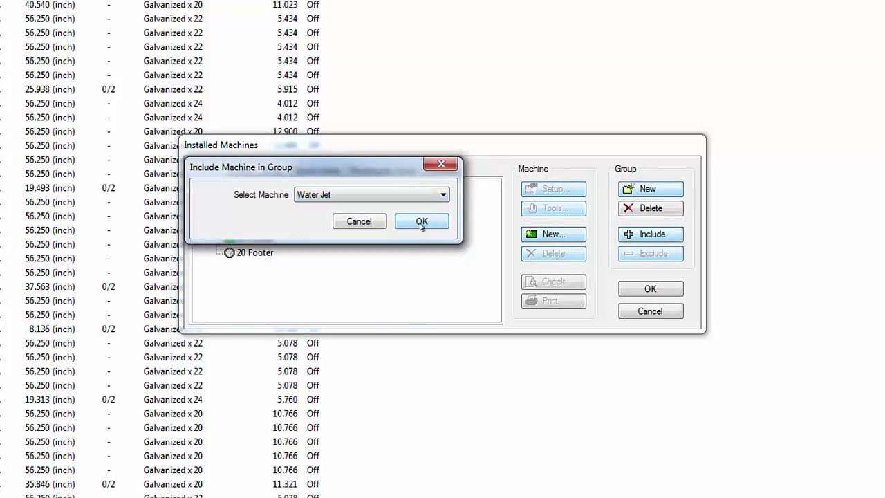
{"action": "left_click", "coordinate": [419, 228]}
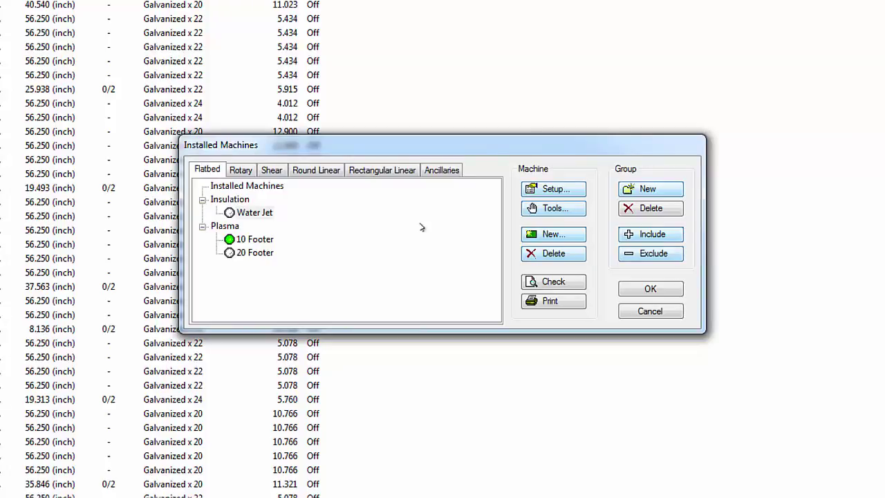
Add a tool of type CT5: Cutting, Water Jet to the Water Jet machine, keeping the name Water Jet.
{"action": "left_click", "coordinate": [256, 213]}
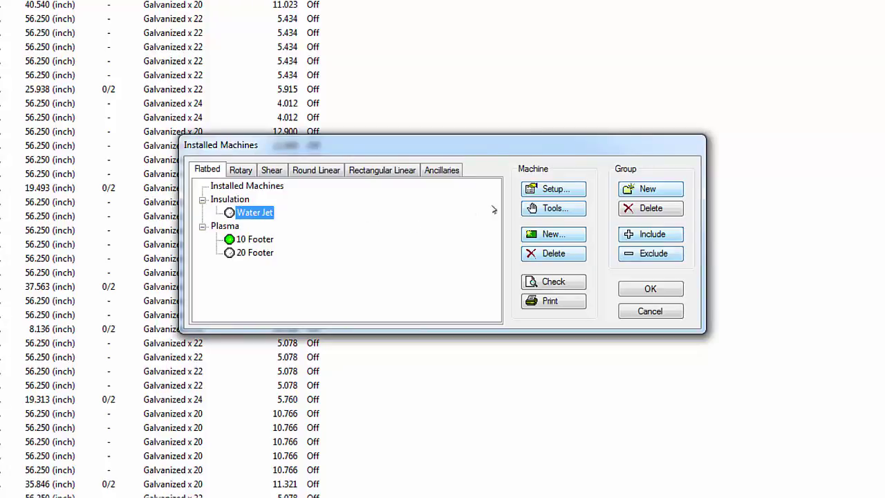
{"action": "left_click", "coordinate": [546, 209]}
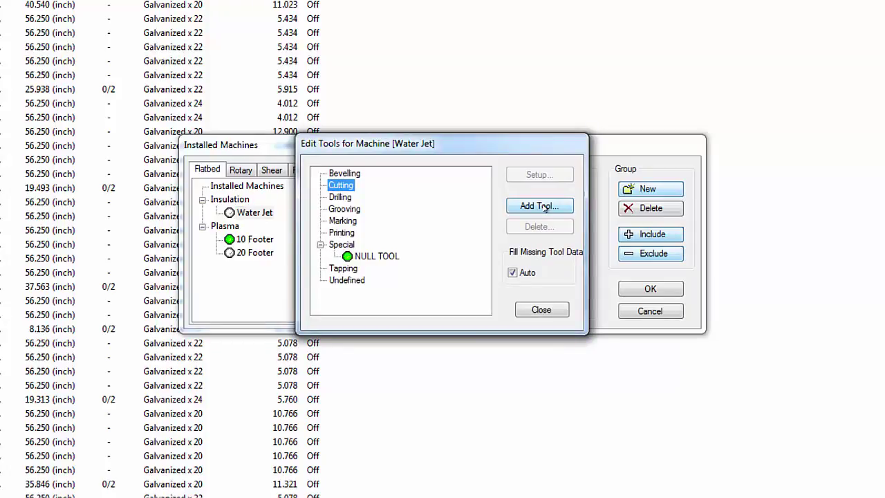
{"action": "left_click", "coordinate": [545, 208]}
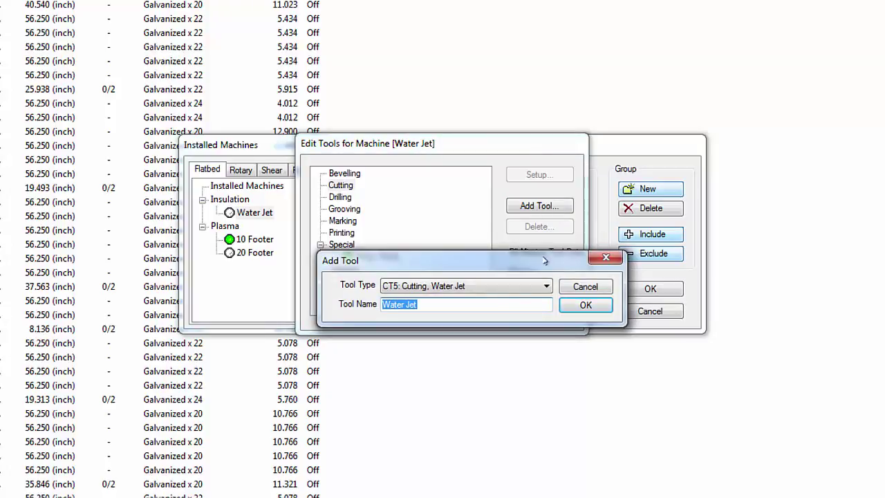
{"action": "left_click", "coordinate": [546, 285]}
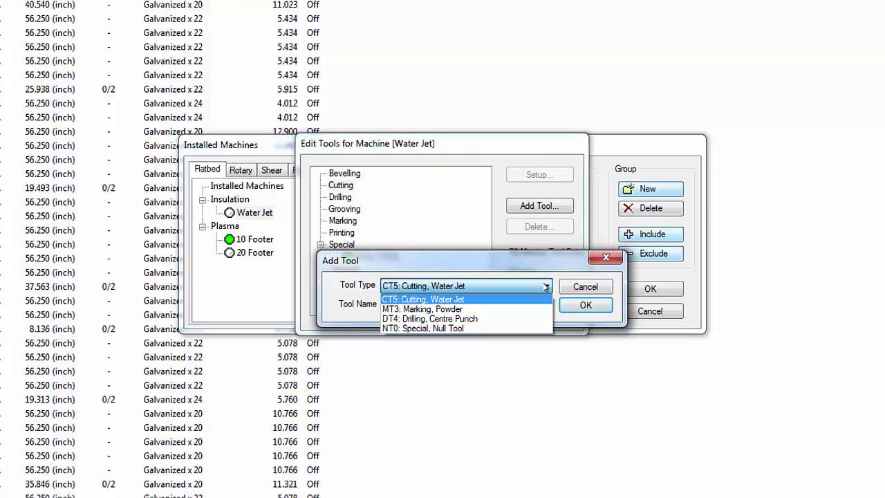
{"action": "left_click", "coordinate": [547, 285]}
{"action": "left_click", "coordinate": [586, 305]}
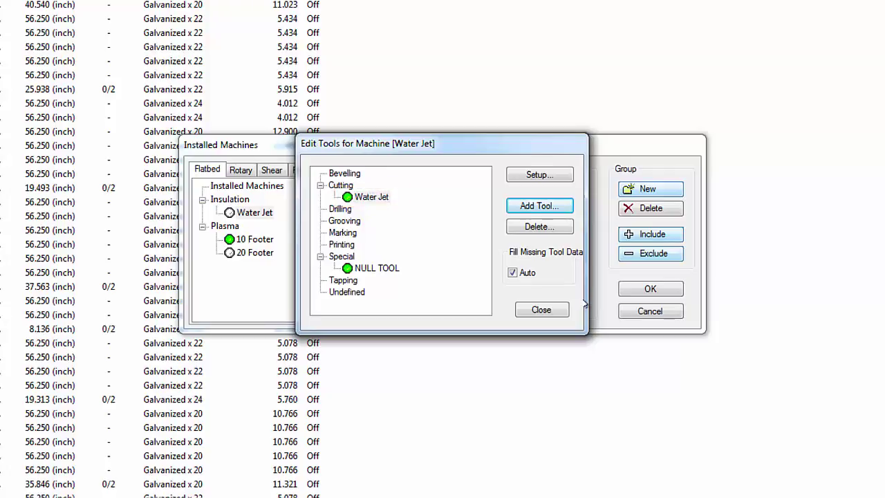
Review and accept the Water Jet cutting tool's details, then save the installed machines setup.
{"action": "left_click", "coordinate": [383, 198]}
{"action": "left_click", "coordinate": [534, 176]}
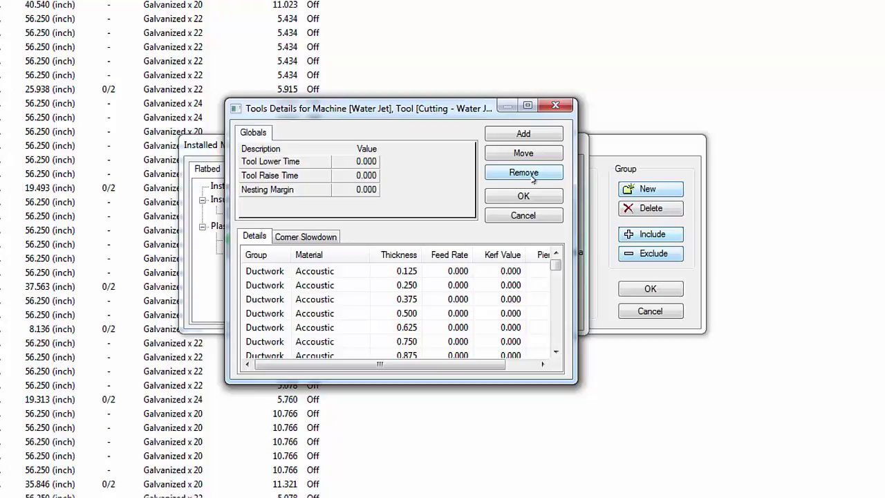
{"action": "left_click", "coordinate": [524, 197]}
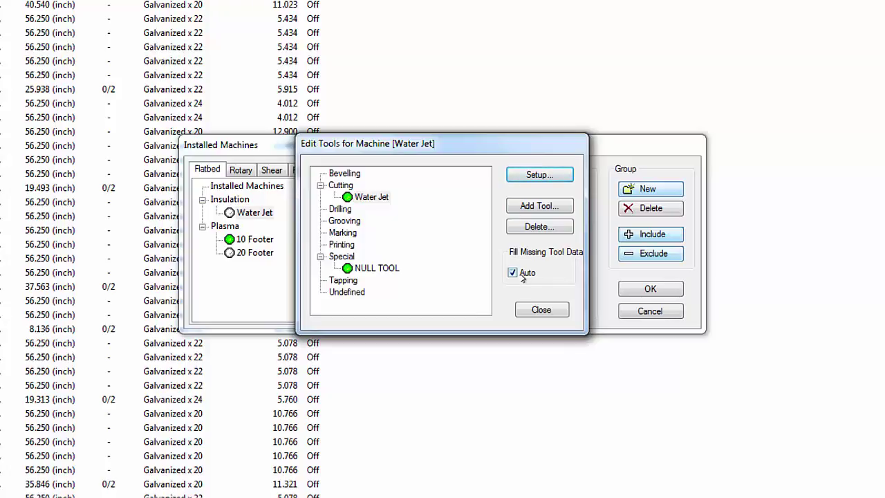
{"action": "left_click", "coordinate": [534, 309]}
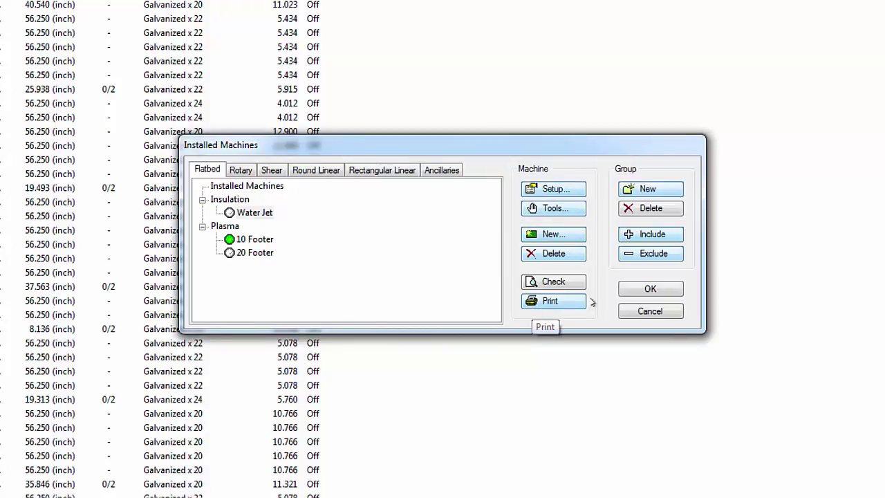
{"action": "left_click", "coordinate": [635, 292]}
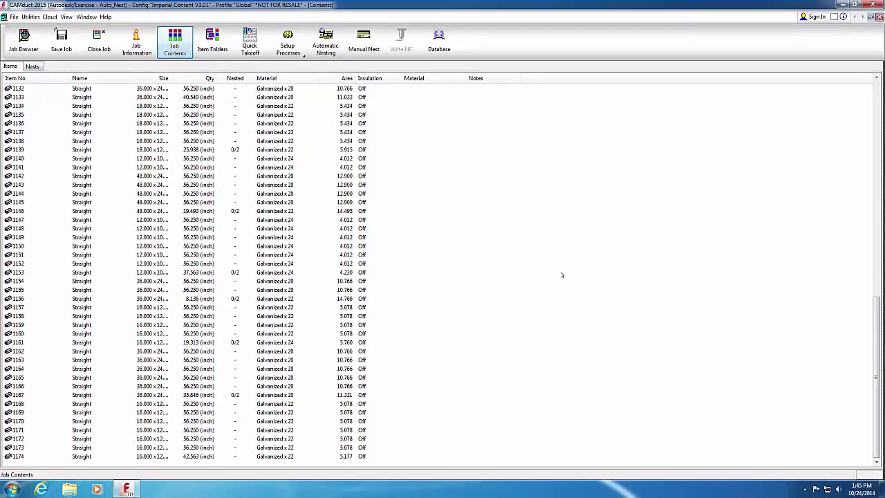
Assign the iowa64.dpl decoiler processor library from the CAMduct DPLs folder to the installed decoiler.
{"action": "left_click", "coordinate": [13, 16]}
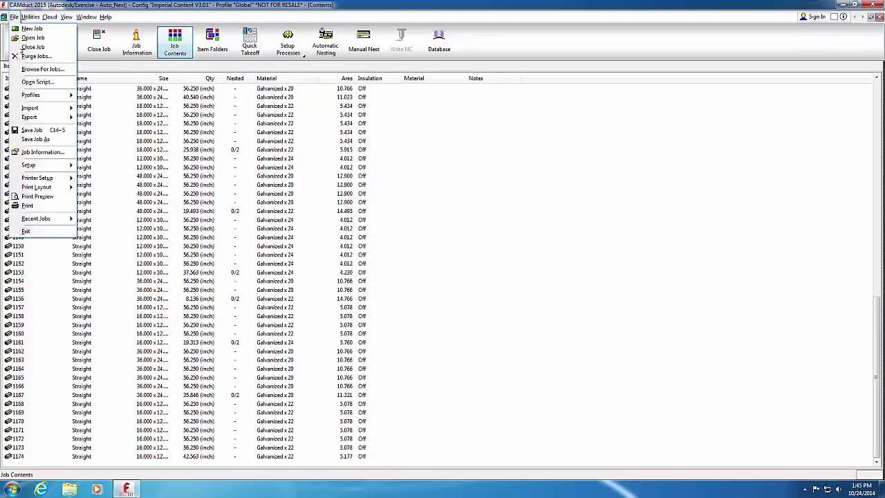
{"action": "mouse_move", "coordinate": [37, 165]}
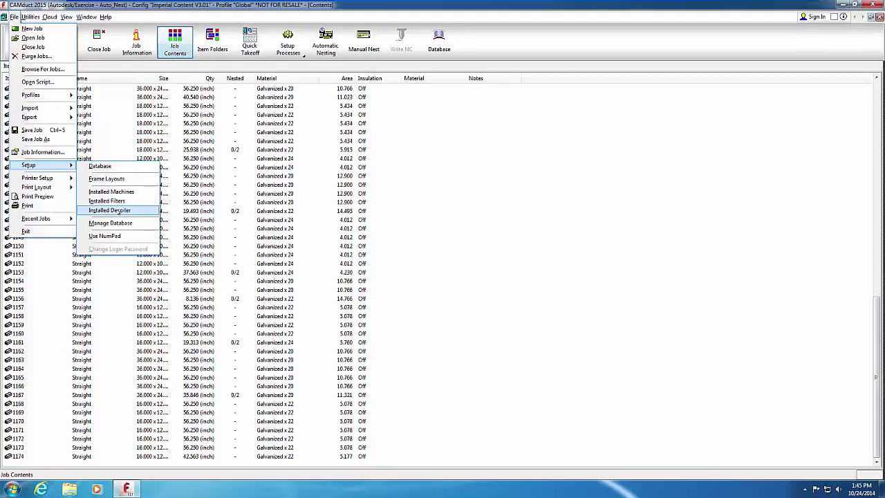
{"action": "left_click", "coordinate": [110, 210]}
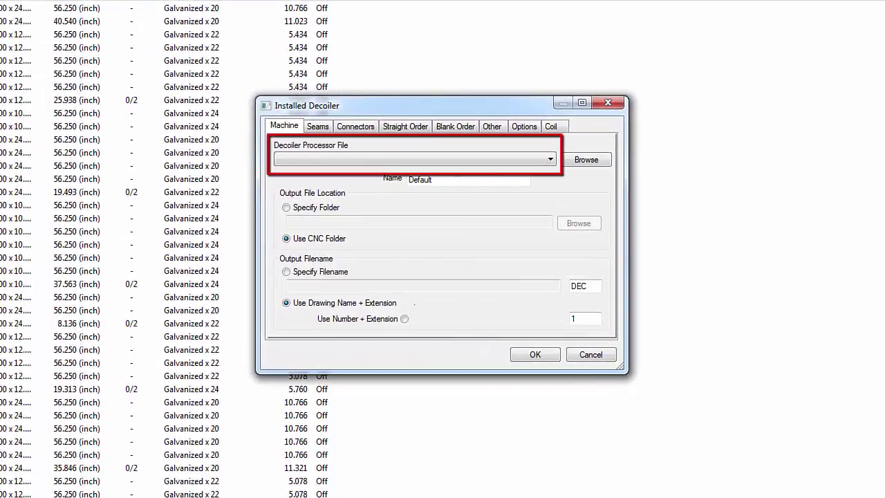
{"action": "left_click", "coordinate": [548, 159]}
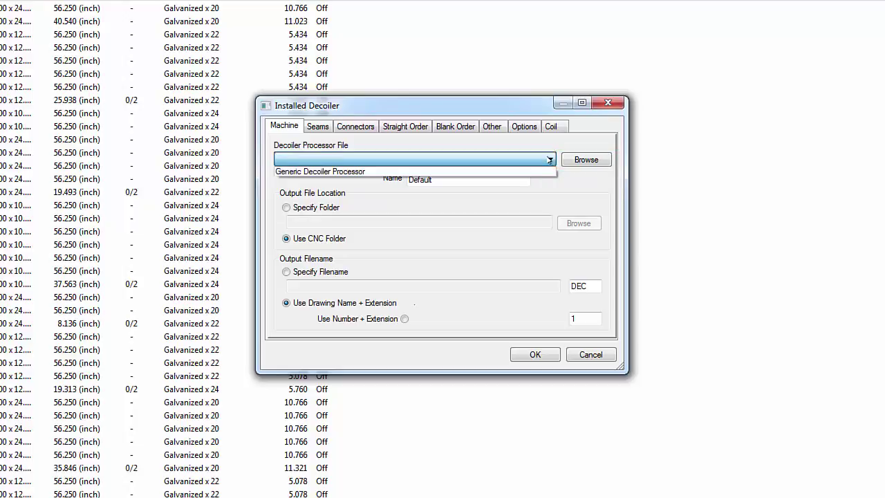
{"action": "left_click", "coordinate": [549, 160]}
{"action": "left_click", "coordinate": [585, 161]}
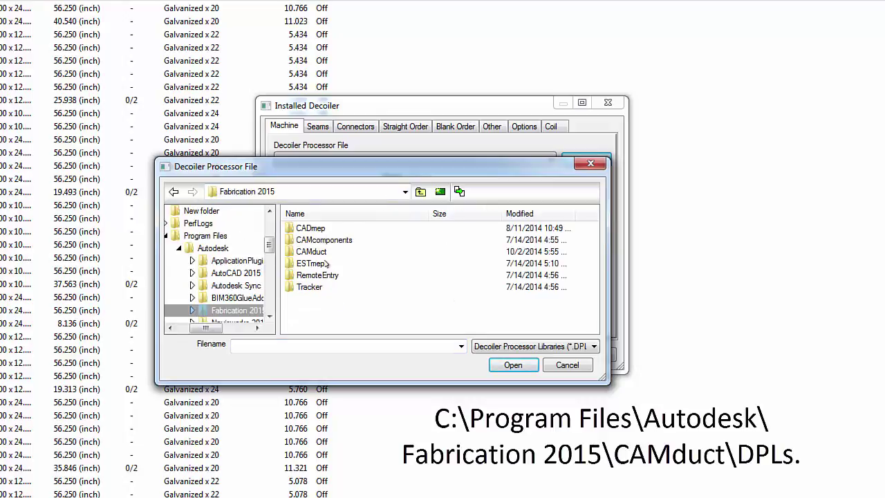
{"action": "double_click", "coordinate": [318, 252]}
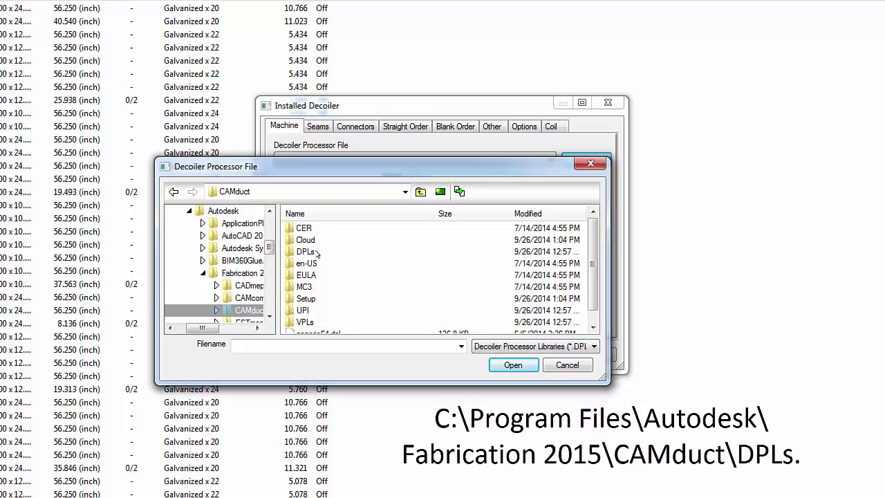
{"action": "double_click", "coordinate": [313, 253]}
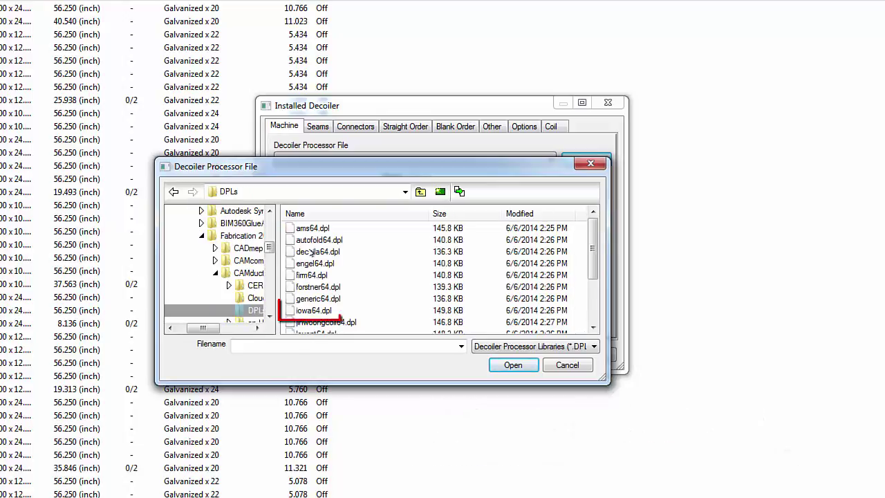
{"action": "left_click", "coordinate": [313, 310]}
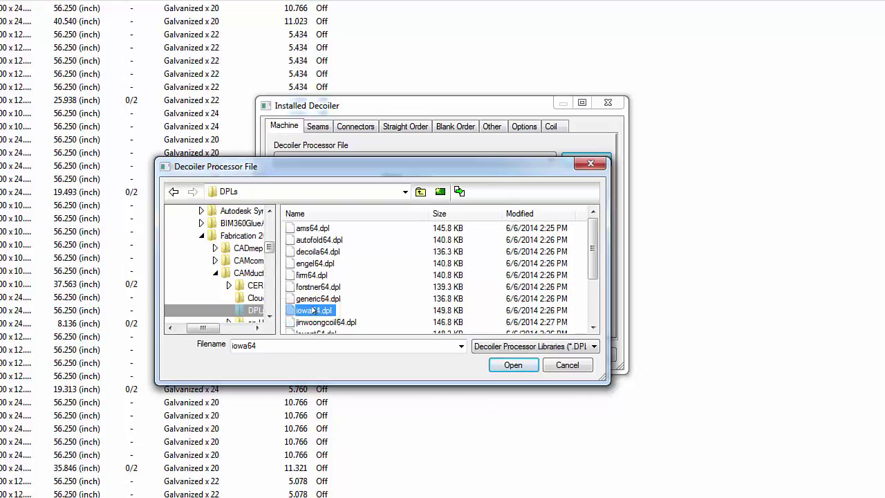
{"action": "left_click", "coordinate": [512, 364]}
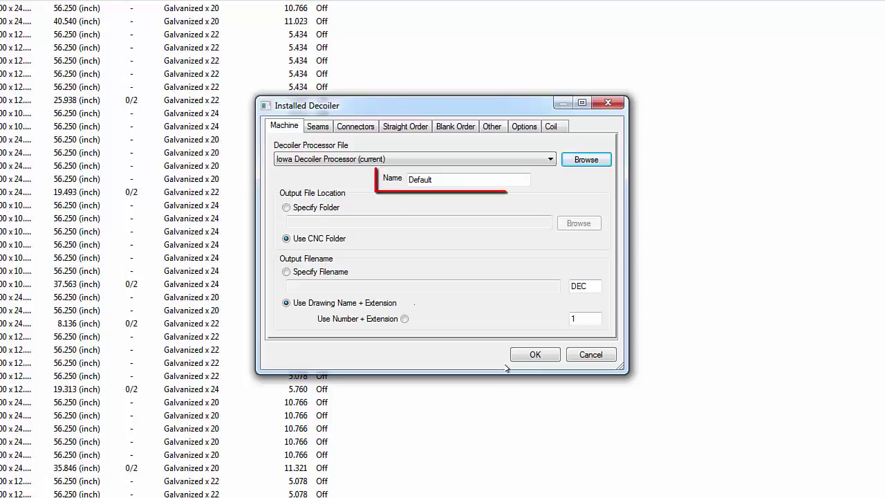
Name the decoiler "Iowa Precison" and save its setup.
{"action": "double_click", "coordinate": [433, 178]}
{"action": "type", "text": "Iowa Precison"}
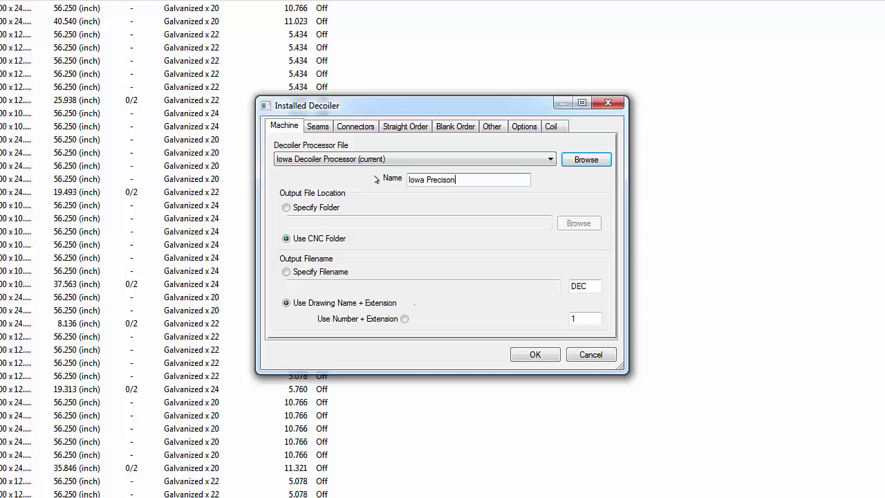
{"action": "left_click", "coordinate": [528, 355]}
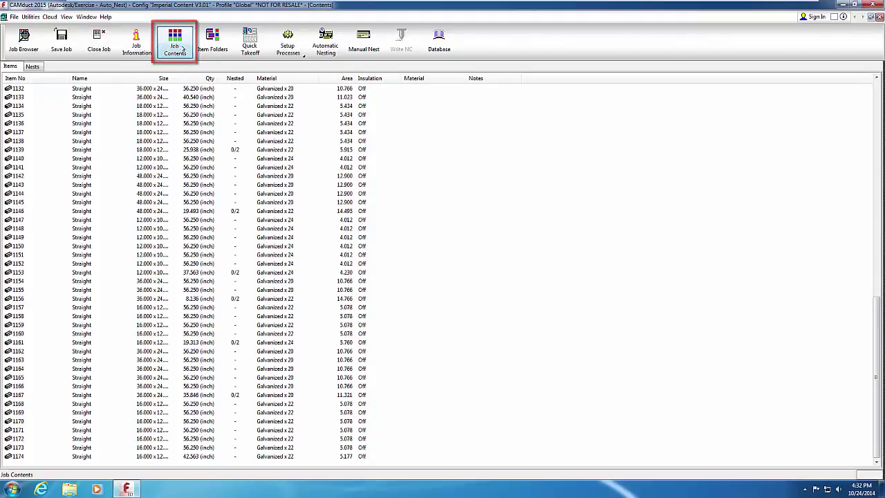
Enable Cut Insulation in the Developments pattern switches of the fittings database and save the change.
{"action": "scroll", "coordinate": [860, 352], "scroll_direction": "up", "scroll_amount": 19}
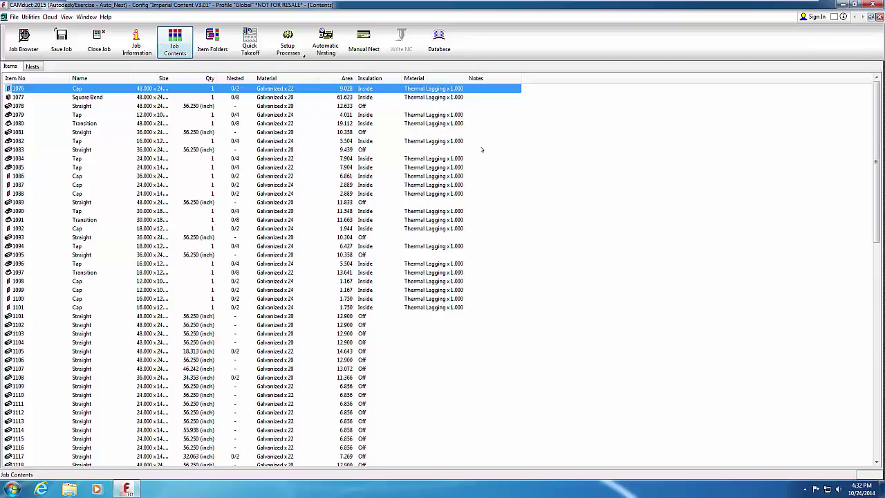
{"action": "left_click", "coordinate": [438, 41]}
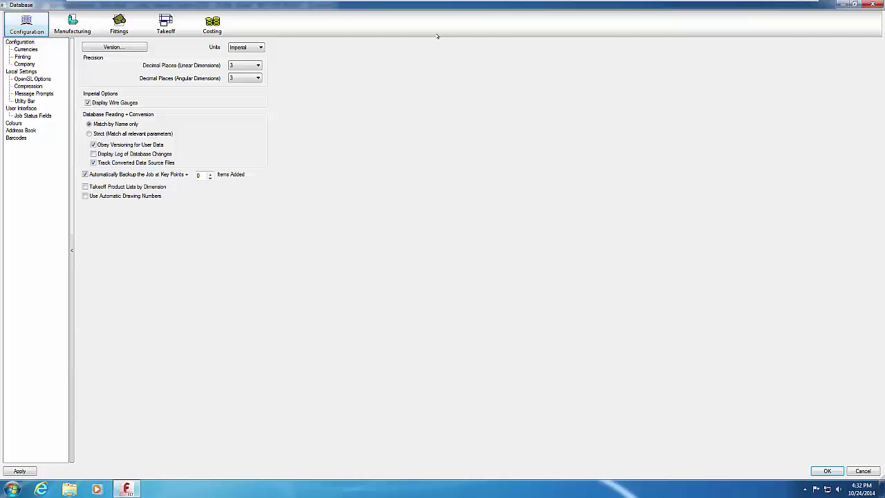
{"action": "left_click", "coordinate": [121, 28]}
{"action": "left_click", "coordinate": [31, 161]}
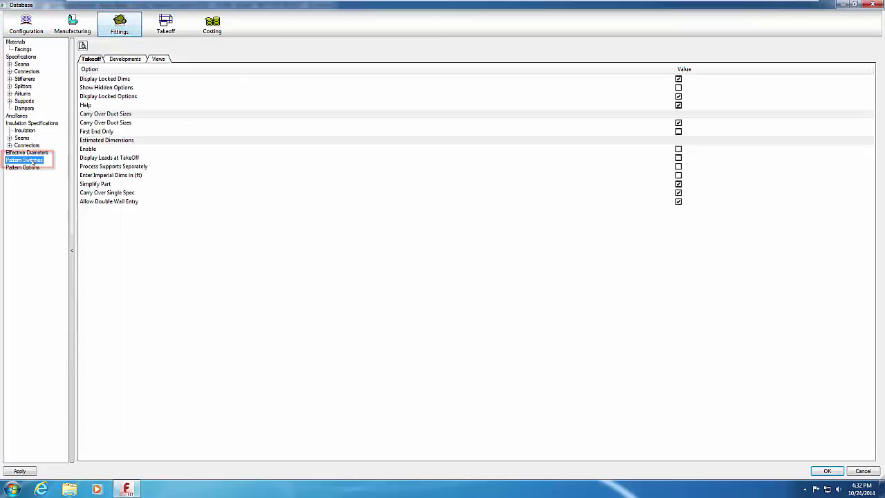
{"action": "left_click", "coordinate": [118, 60]}
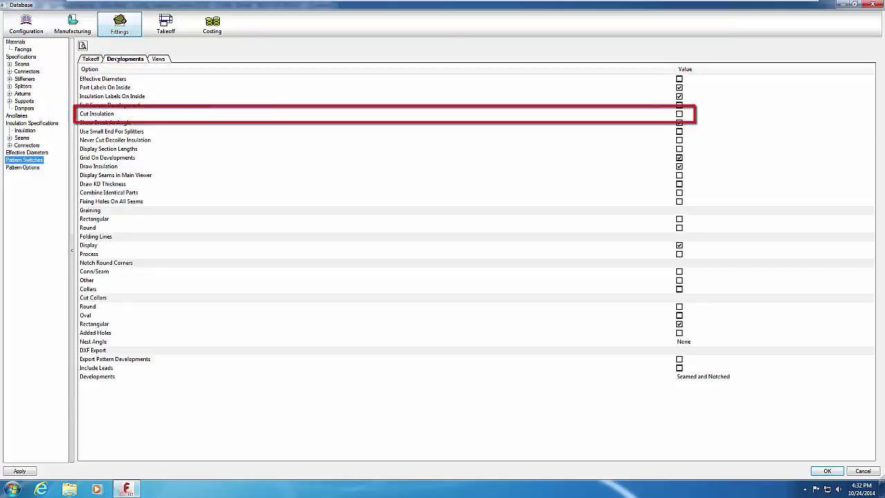
{"action": "left_click", "coordinate": [631, 112]}
{"action": "left_click", "coordinate": [679, 114]}
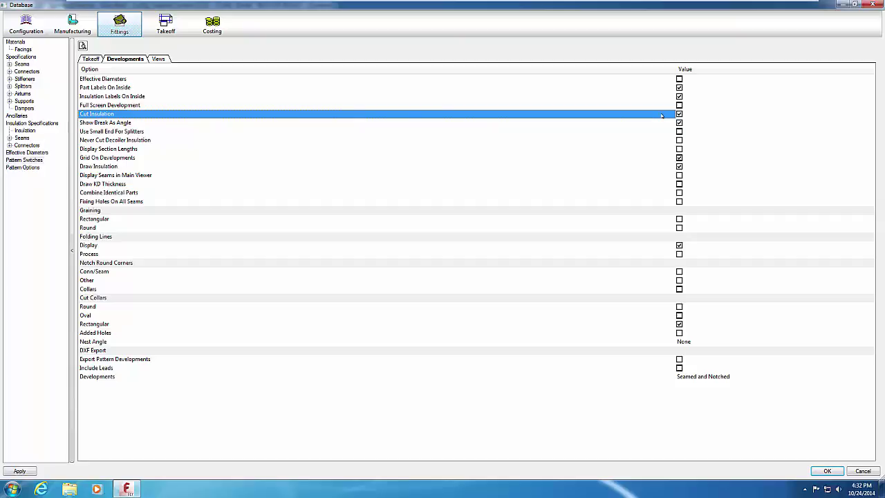
{"action": "left_click", "coordinate": [823, 471]}
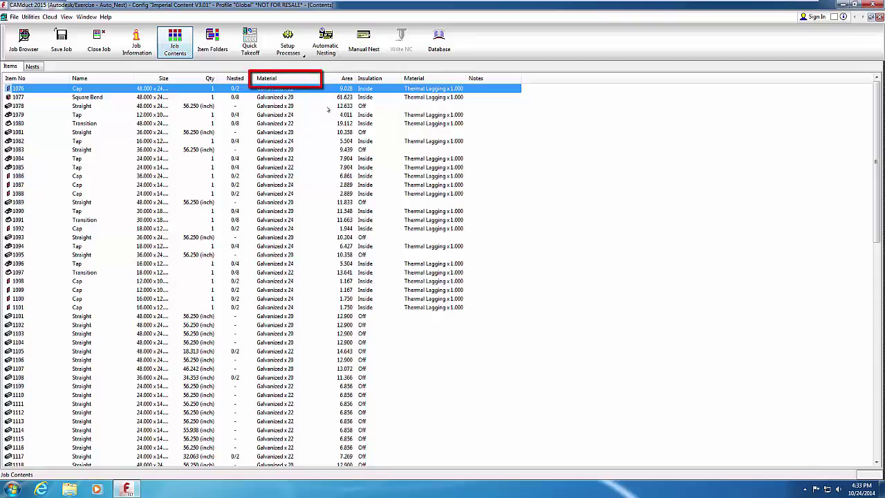
Add the Item Cut Type column ahead of Item Qty/Length in the job contents list and accept the column setup.
{"action": "right_click", "coordinate": [299, 78]}
{"action": "left_click", "coordinate": [322, 207]}
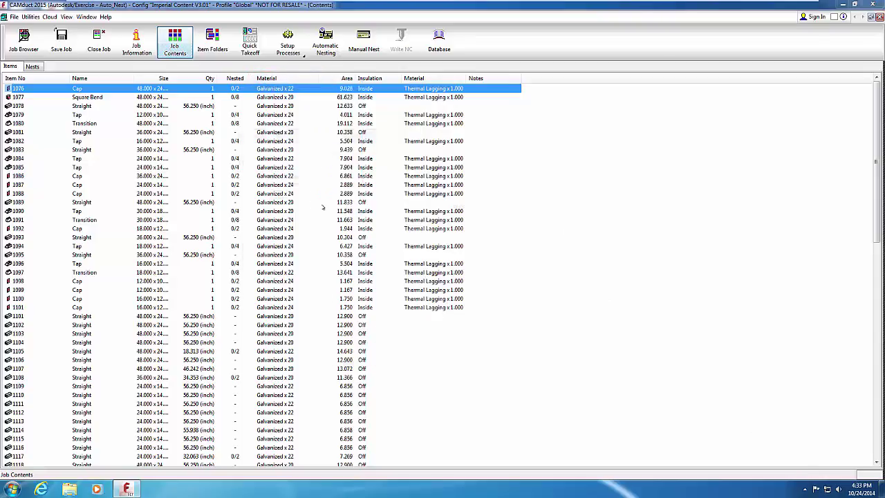
{"action": "left_click", "coordinate": [427, 177]}
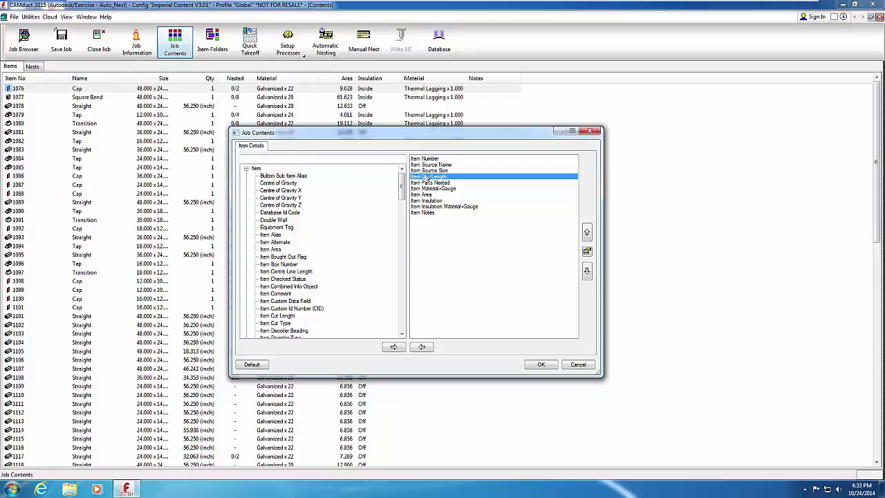
{"action": "left_click", "coordinate": [367, 155]}
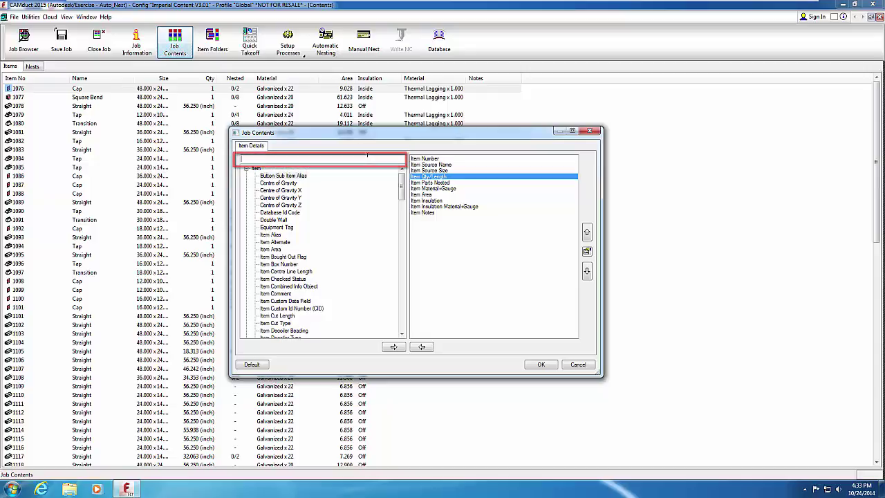
{"action": "type", "text": "cut"}
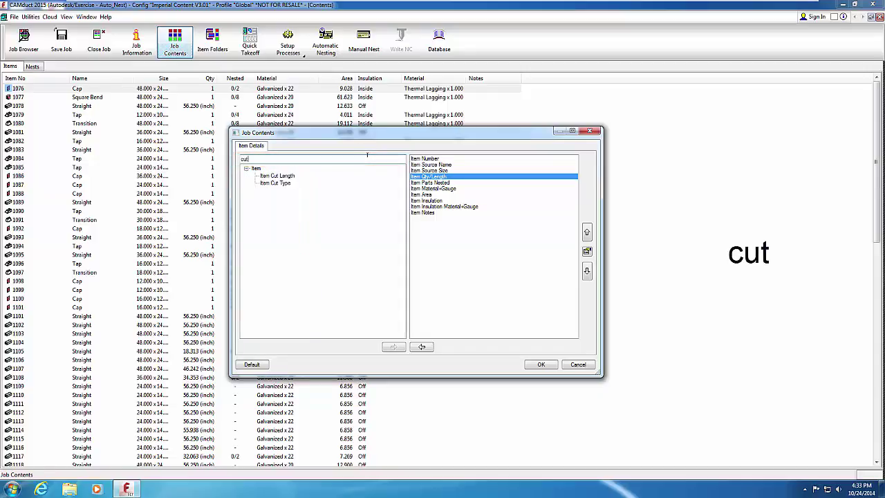
{"action": "left_click", "coordinate": [277, 183]}
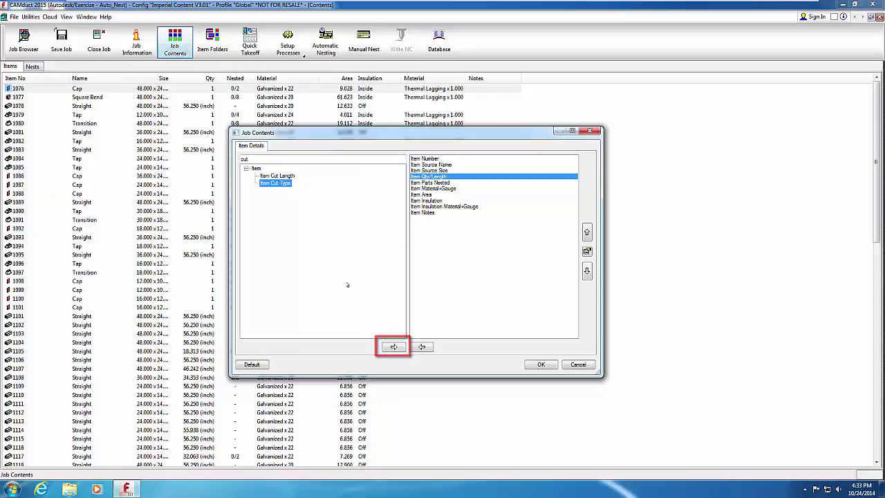
{"action": "left_click", "coordinate": [391, 345]}
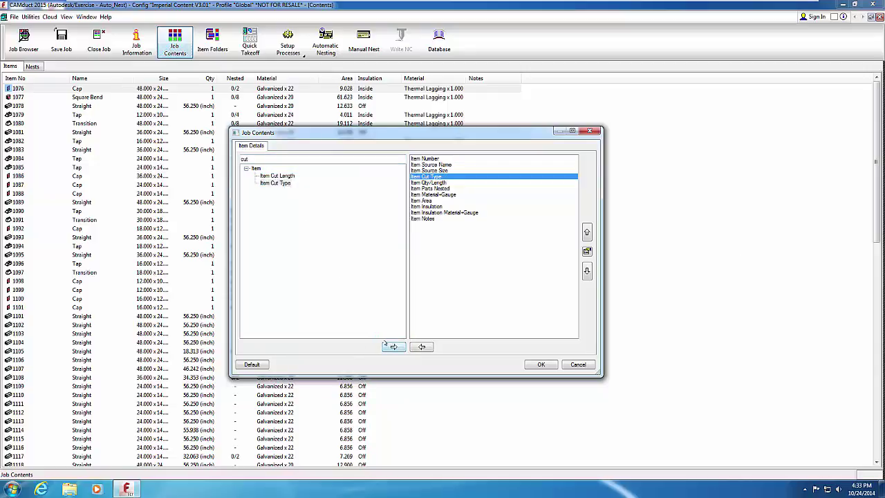
{"action": "left_click", "coordinate": [541, 365]}
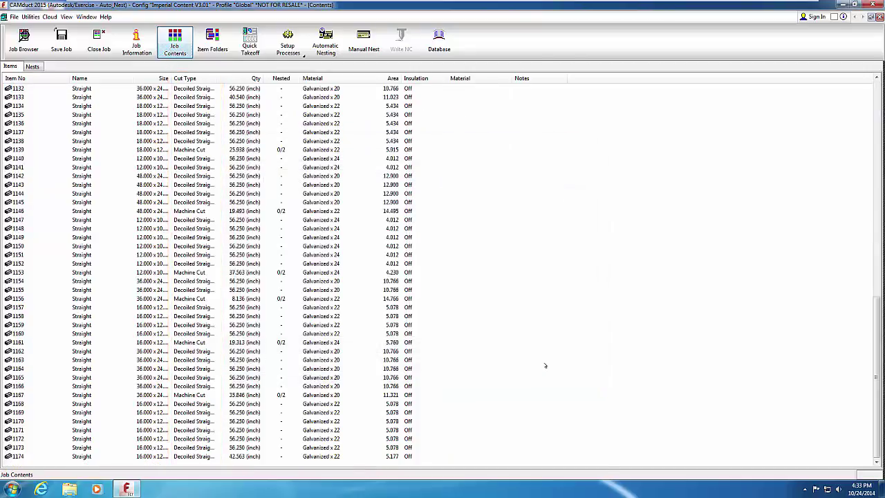
Sort the job items by Cut Type and widen that column to fit its full text.
{"action": "left_click_drag", "start_coordinate": [873, 344], "coordinate": [869, 112]}
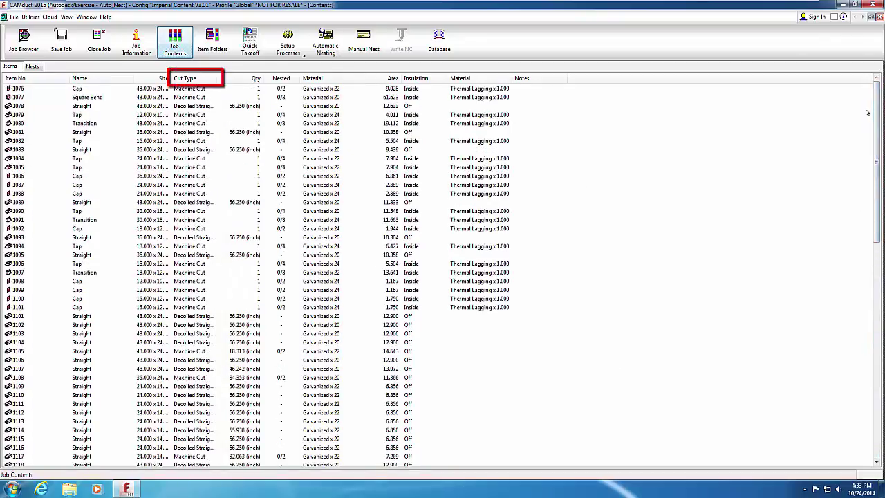
{"action": "left_click", "coordinate": [208, 79]}
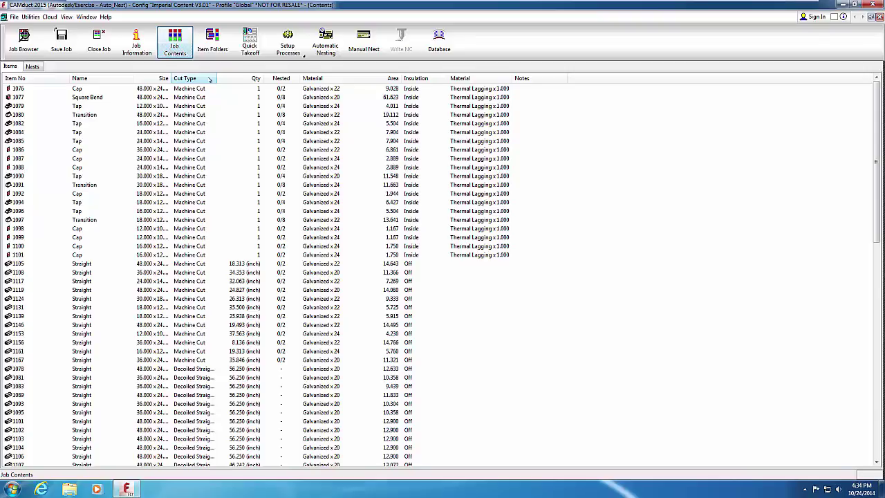
{"action": "left_click_drag", "start_coordinate": [214, 79], "coordinate": [239, 80]}
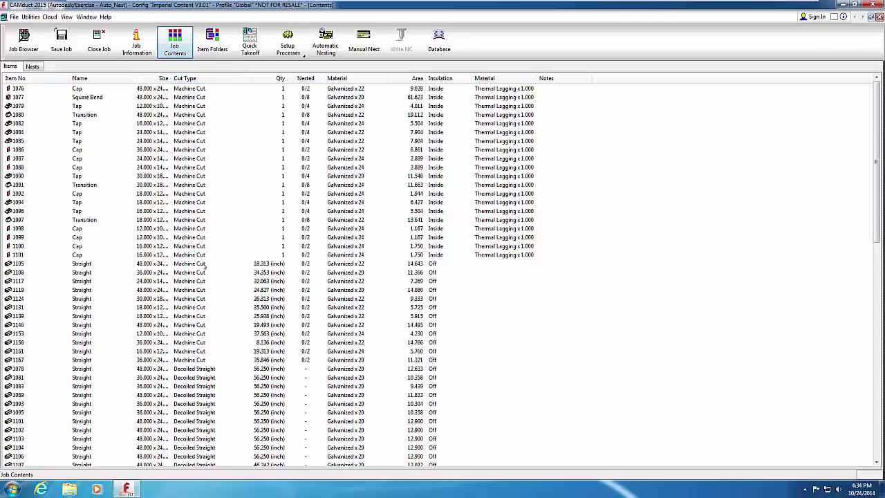
Compare the lengths of the decoiled straight items 1078 and 1107 in the sorted item list.
{"action": "scroll", "coordinate": [204, 332], "scroll_direction": "down", "scroll_amount": 1}
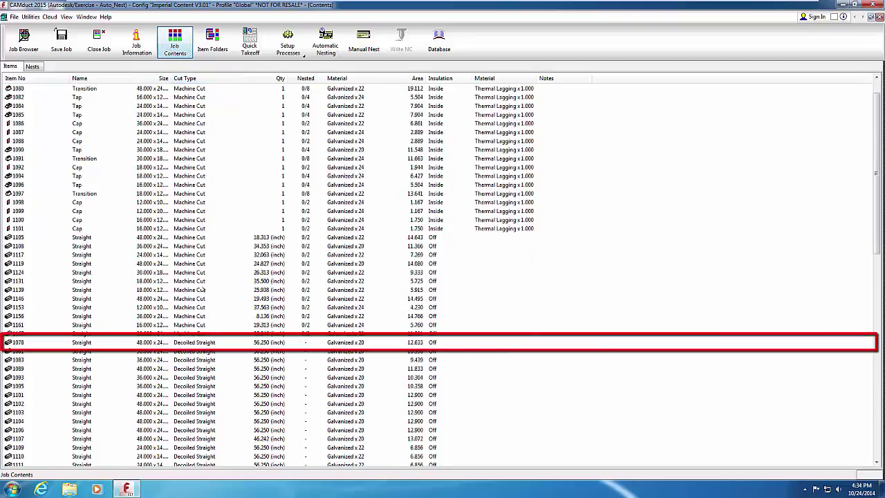
{"action": "left_click", "coordinate": [199, 343]}
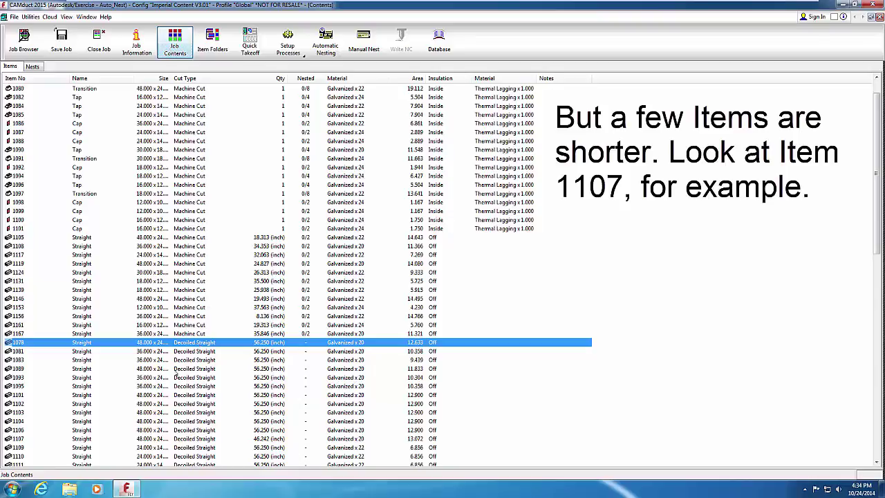
{"action": "left_click", "coordinate": [25, 439]}
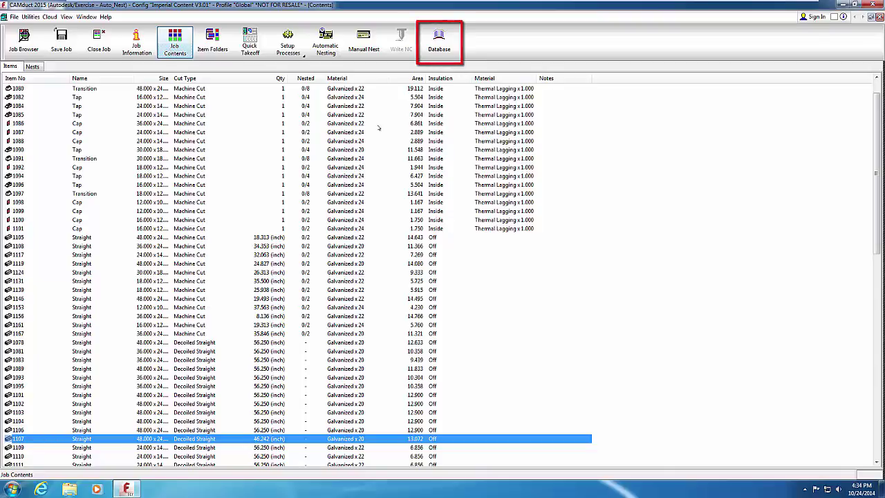
Enable Machine Cut If Cannot Decoil: Non-Standard in the Straight pattern options of the fittings database and save the change.
{"action": "left_click", "coordinate": [434, 43]}
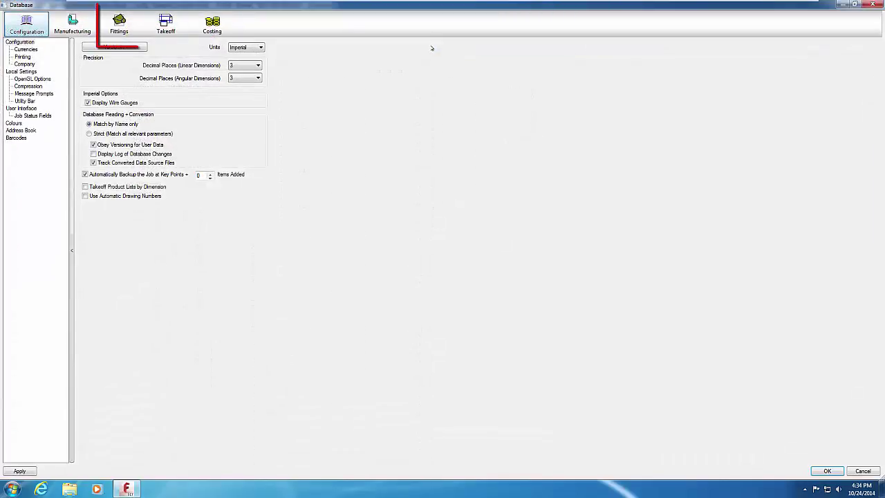
{"action": "left_click", "coordinate": [121, 26]}
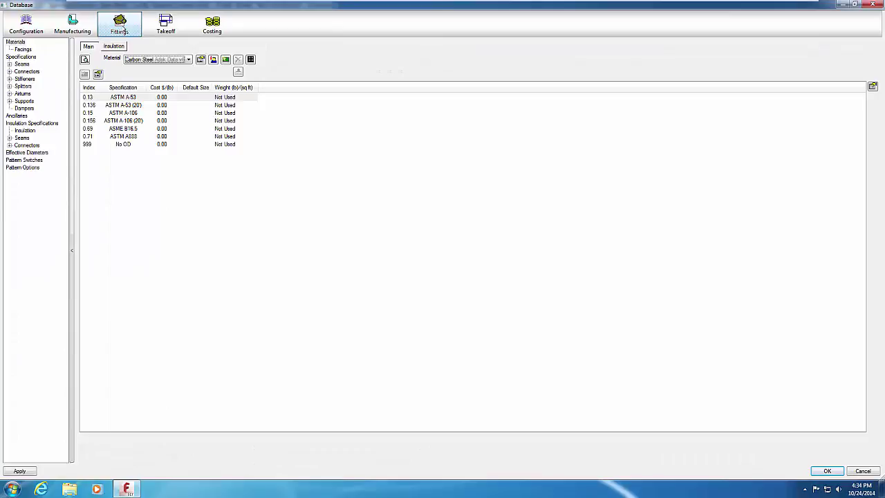
{"action": "left_click", "coordinate": [32, 167]}
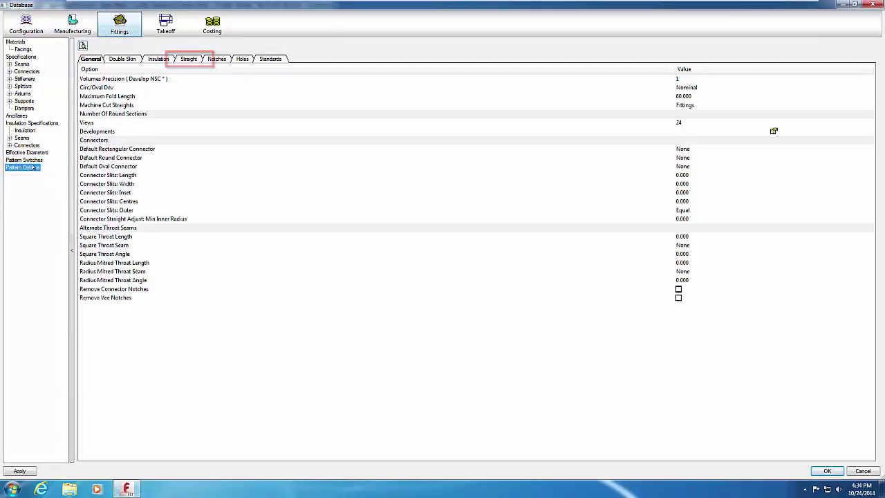
{"action": "left_click", "coordinate": [184, 60]}
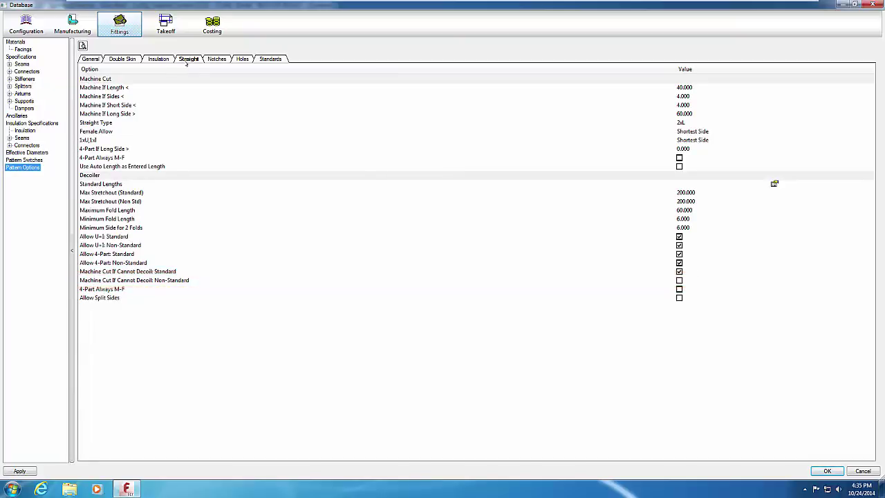
{"action": "left_click", "coordinate": [159, 281]}
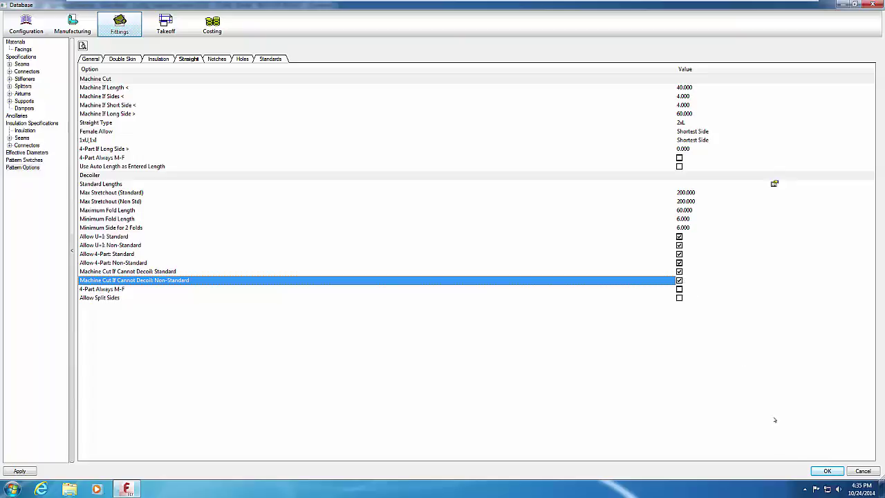
{"action": "left_click", "coordinate": [819, 471]}
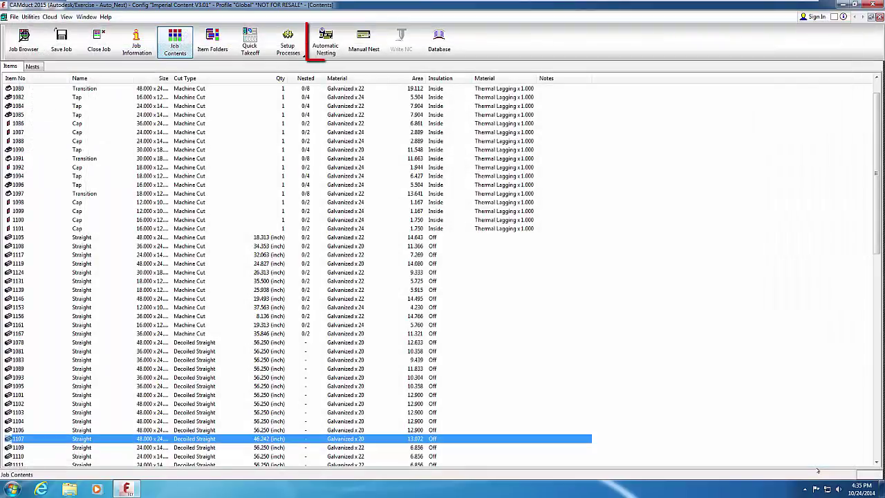
Start Automatic Nesting with a default margin between nested parts of 0.25 inch and an additional sheet edge margin of .025 inch.
{"action": "left_click", "coordinate": [327, 41]}
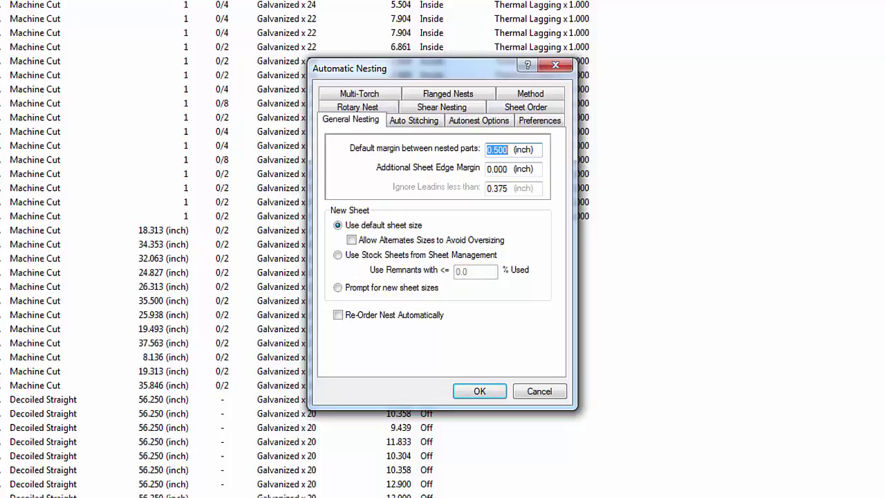
{"action": "type", "text": "0.25"}
{"action": "key", "text": "Tab"}
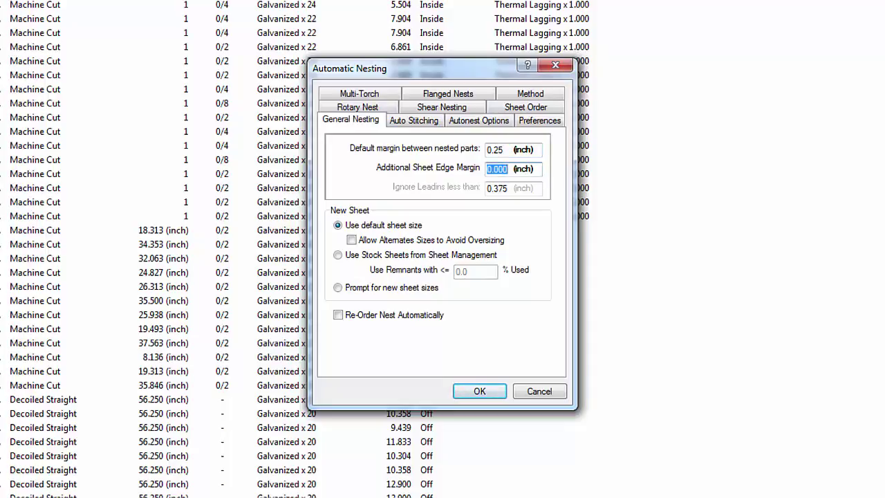
{"action": "type", "text": ".025"}
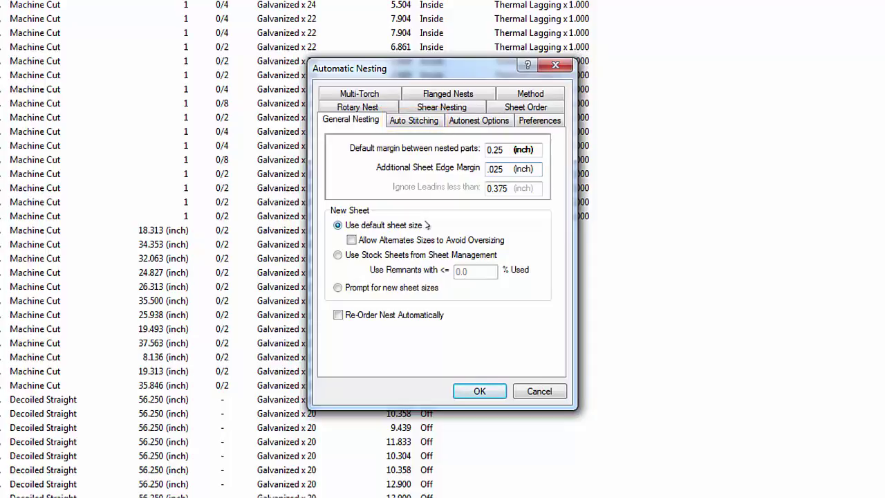
Review the auto stitching values and the autonest options, including the advanced target and accuracy settings.
{"action": "left_click", "coordinate": [421, 120]}
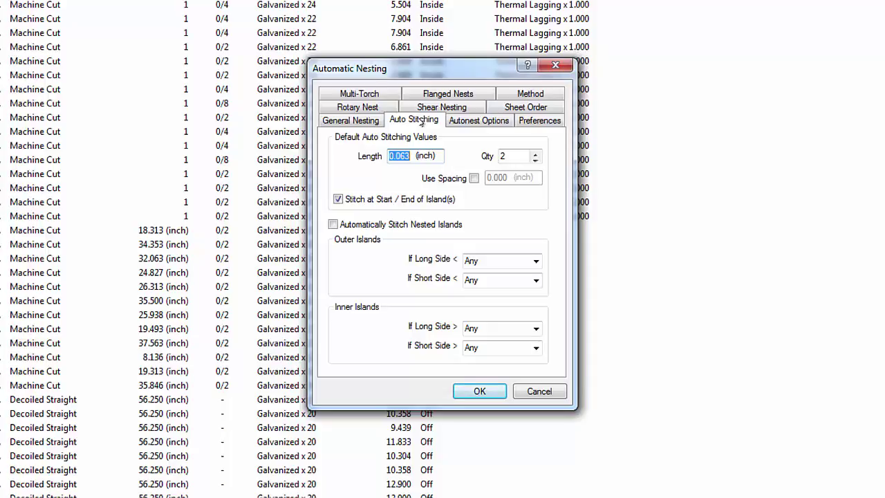
{"action": "left_click", "coordinate": [459, 121]}
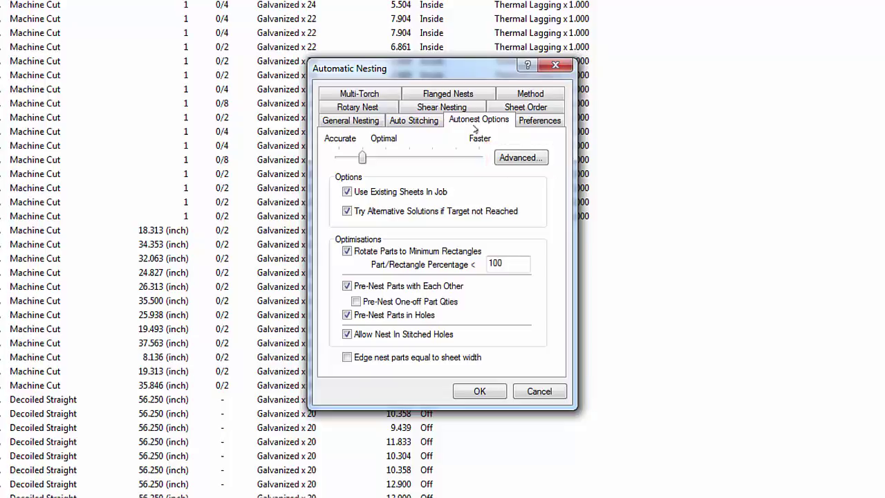
{"action": "left_click", "coordinate": [513, 158]}
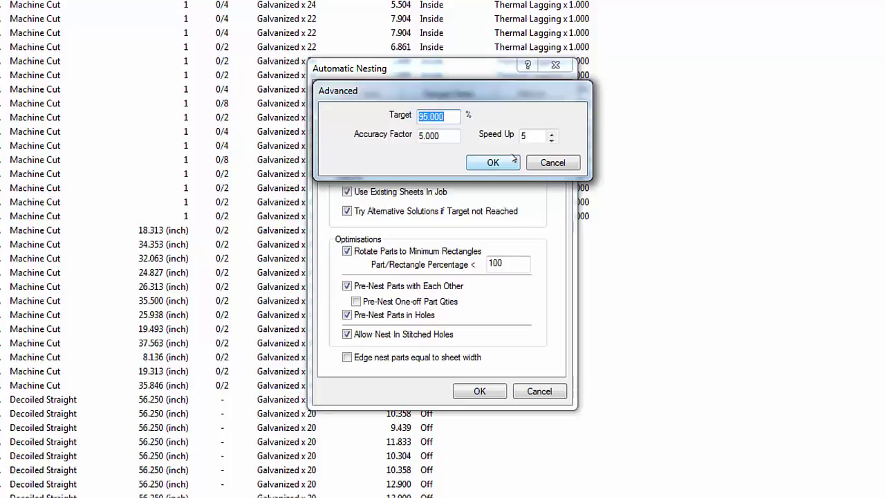
{"action": "left_click", "coordinate": [538, 165]}
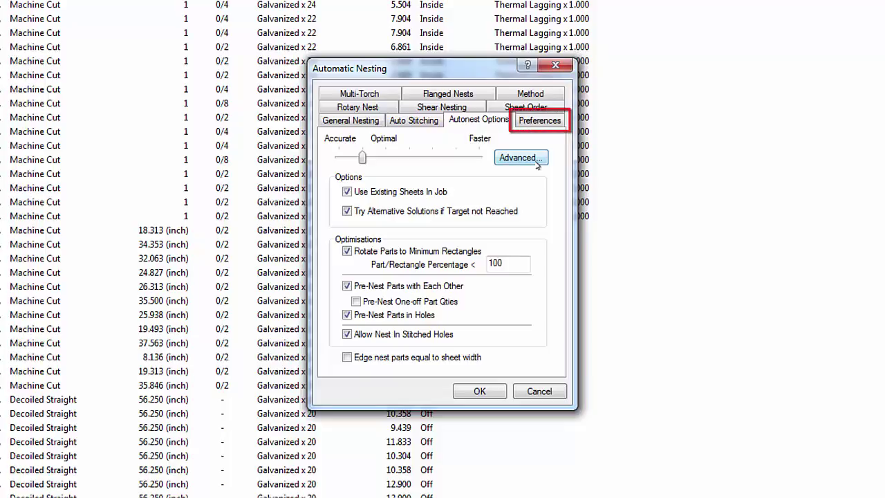
Choose 10 Footer* (D6 Post Processor) as the machine to nest for and review the sheet order settings.
{"action": "left_click", "coordinate": [542, 122]}
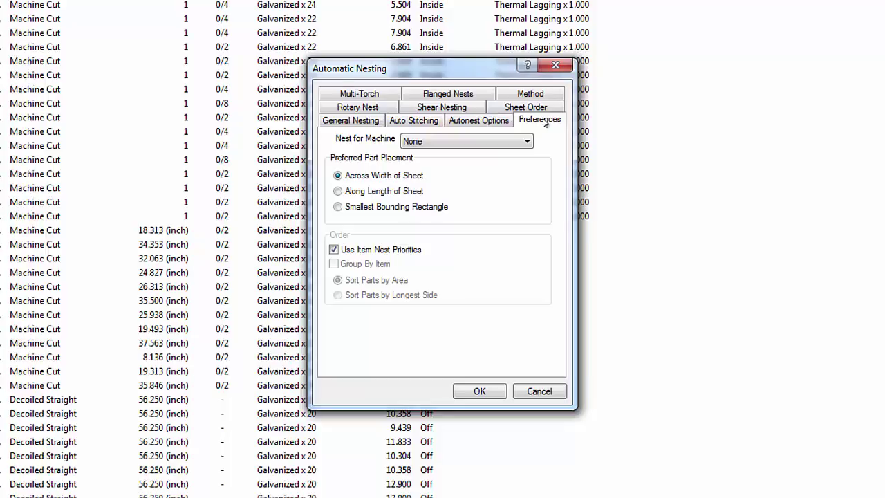
{"action": "left_click", "coordinate": [527, 142]}
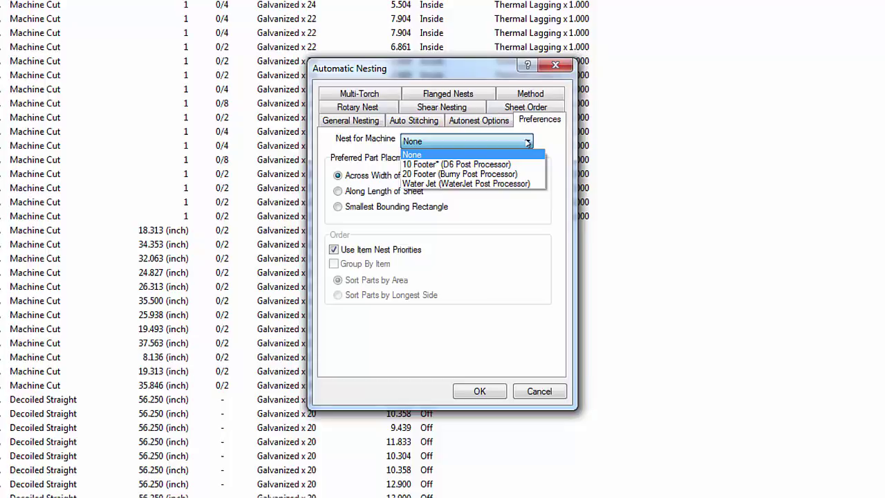
{"action": "left_click", "coordinate": [518, 164]}
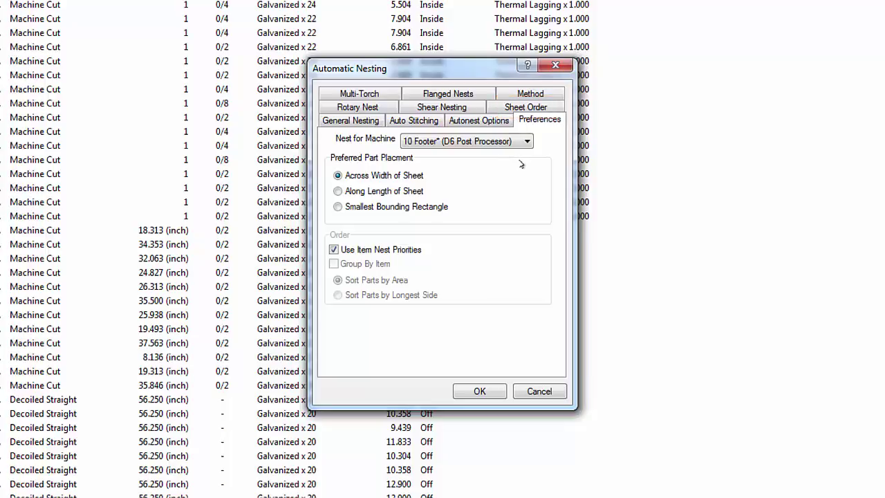
{"action": "left_click", "coordinate": [538, 107]}
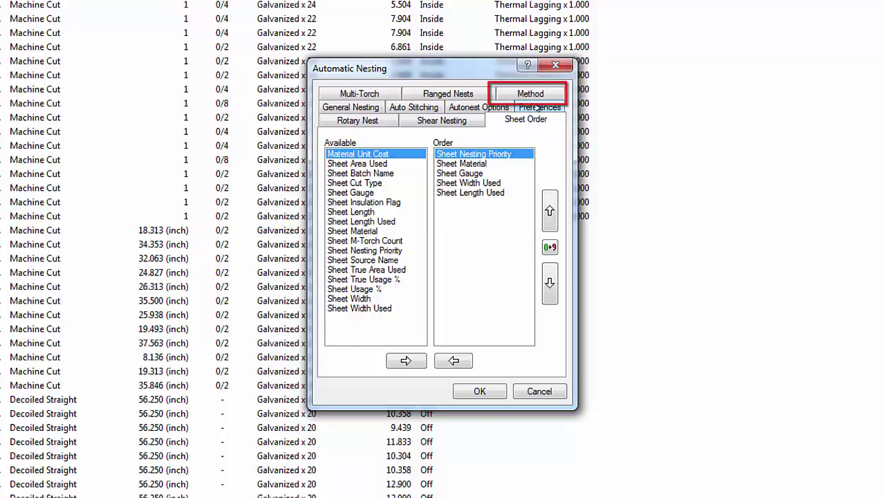
Turn off Nest Insulation Developments in the nesting method settings and run the automatic nesting of the job.
{"action": "left_click", "coordinate": [536, 94]}
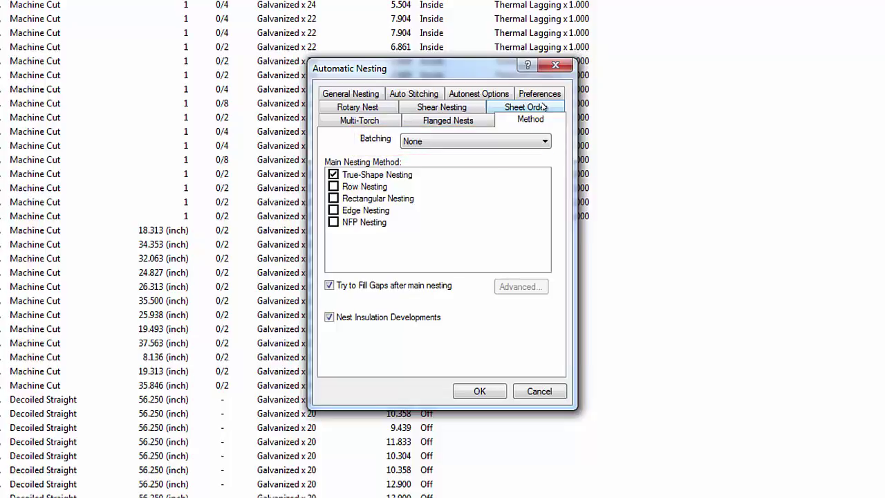
{"action": "left_click", "coordinate": [545, 141]}
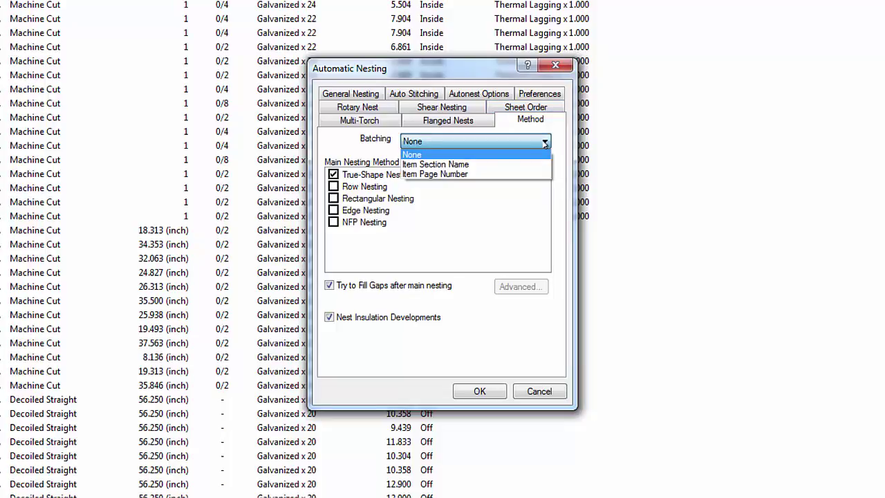
{"action": "left_click", "coordinate": [545, 142]}
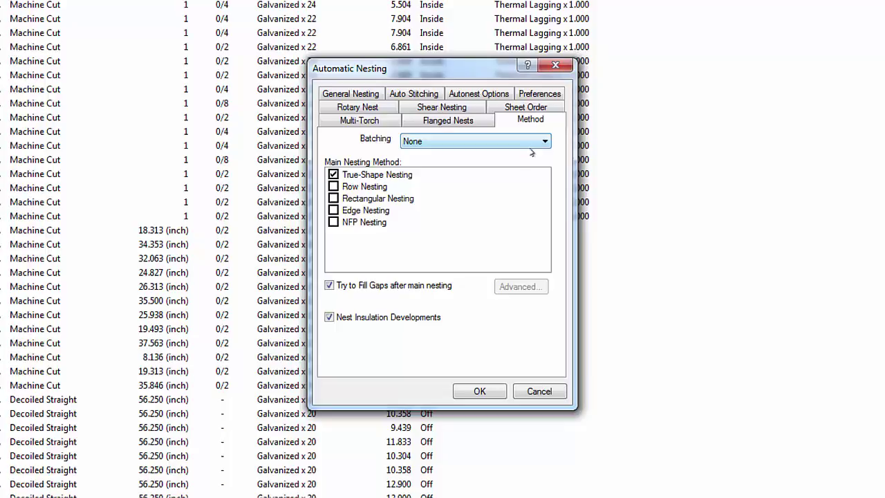
{"action": "left_click", "coordinate": [331, 318]}
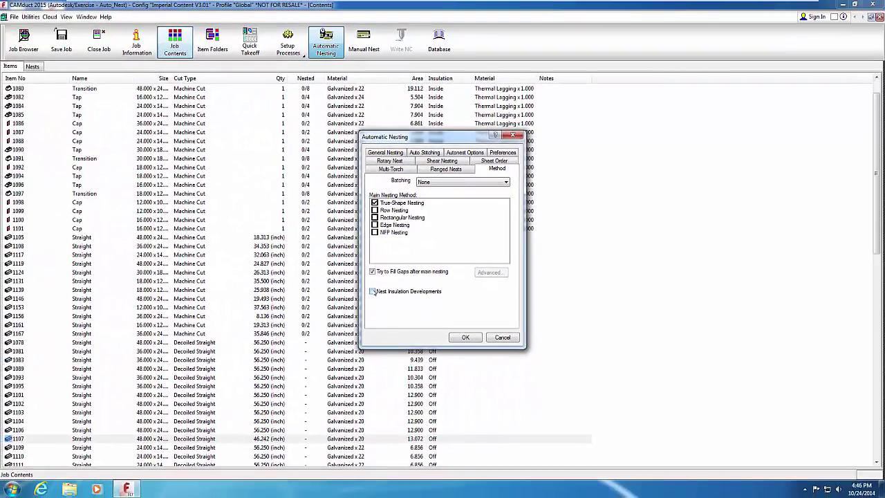
{"action": "left_click", "coordinate": [465, 338]}
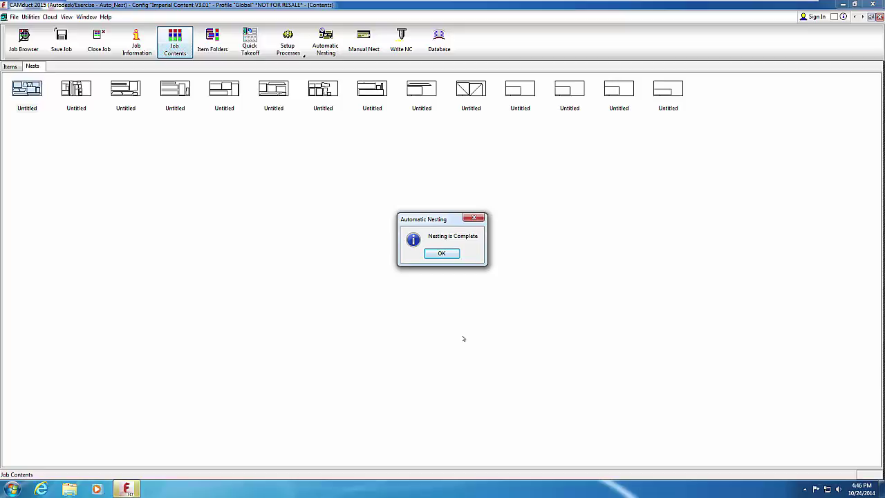
Write NC for all the nests and all machines in the group, within the file number range 1001 to 9999999.
{"action": "left_click", "coordinate": [440, 253]}
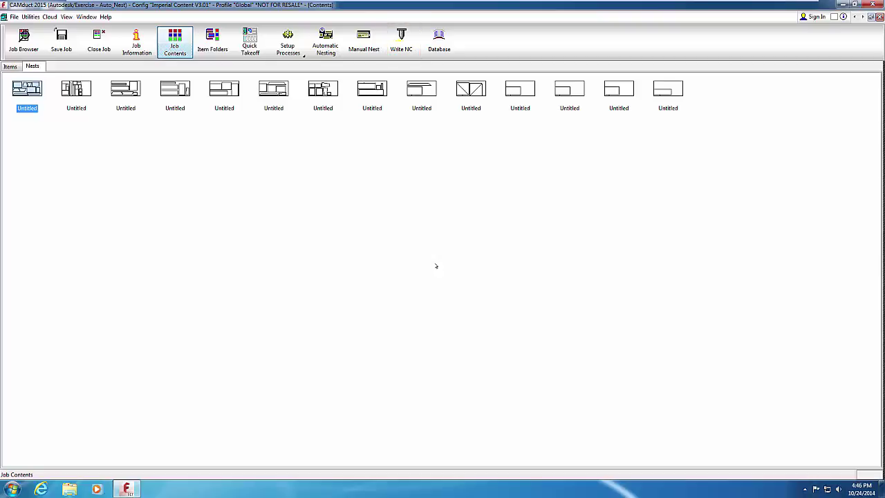
{"action": "left_click", "coordinate": [401, 43]}
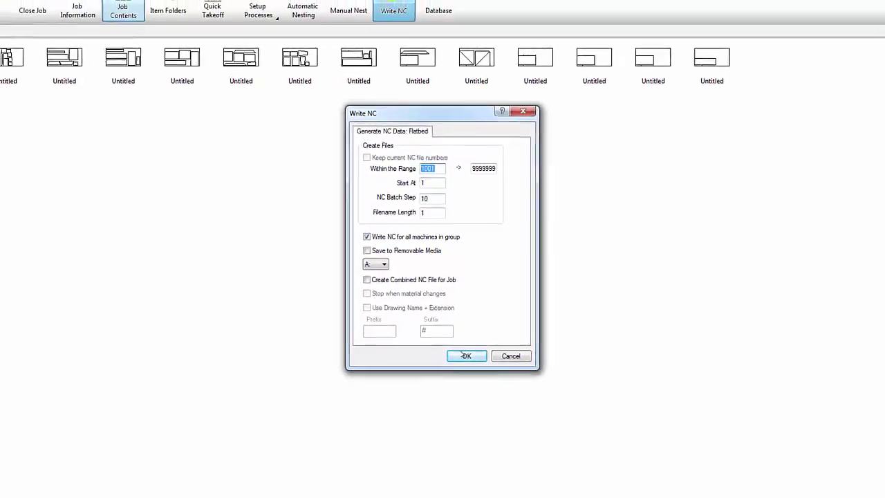
{"action": "left_click", "coordinate": [466, 356]}
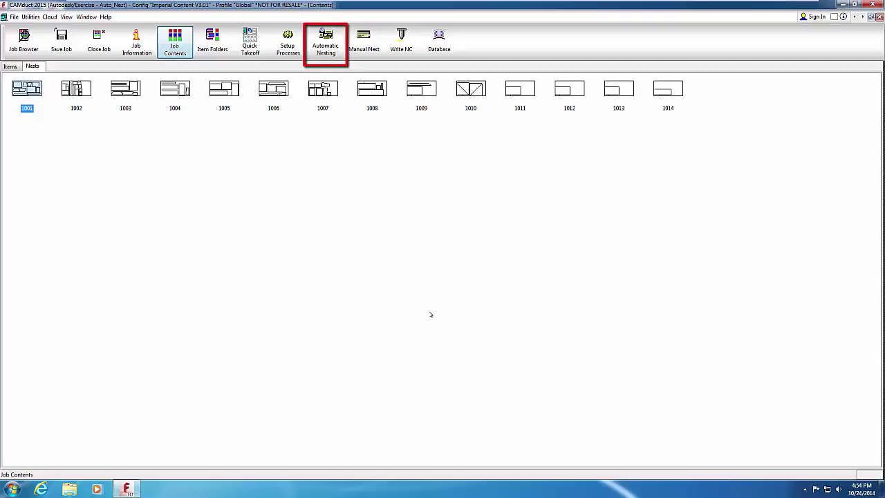
Turn on Nest Insulation Developments in the nesting method settings and run the automatic nesting again.
{"action": "left_click", "coordinate": [325, 41]}
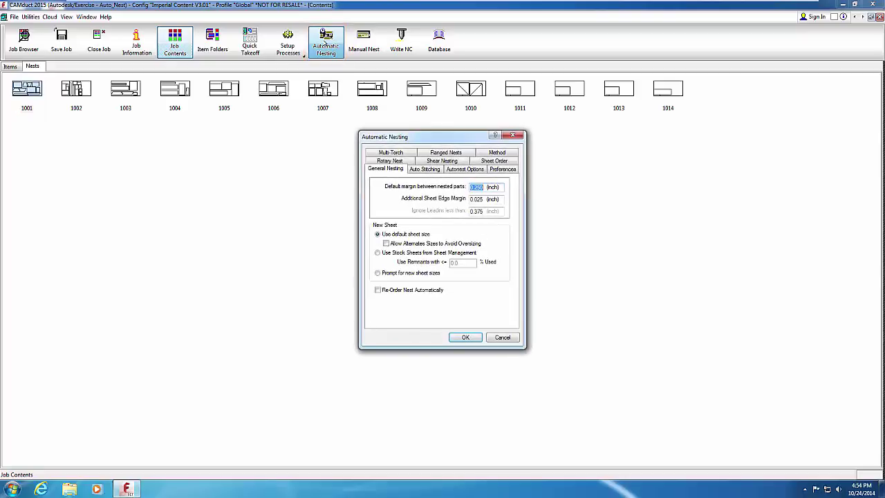
{"action": "left_click", "coordinate": [497, 152]}
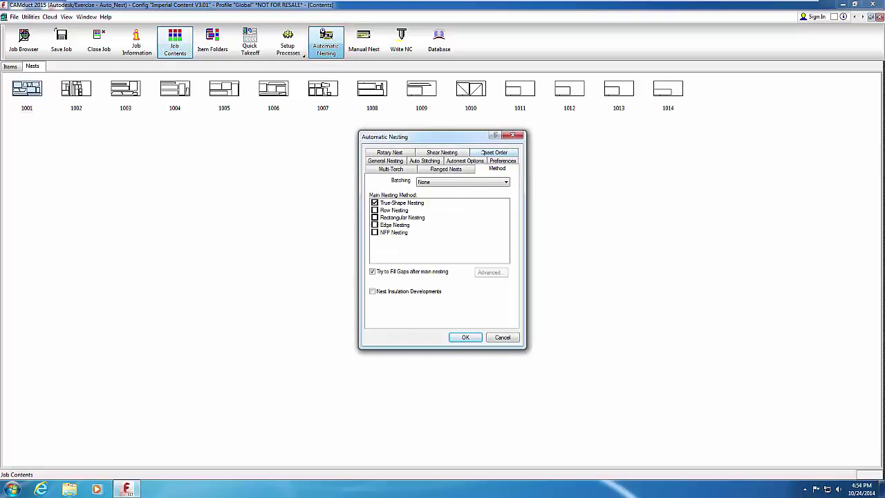
{"action": "left_click", "coordinate": [373, 291]}
{"action": "left_click", "coordinate": [466, 338]}
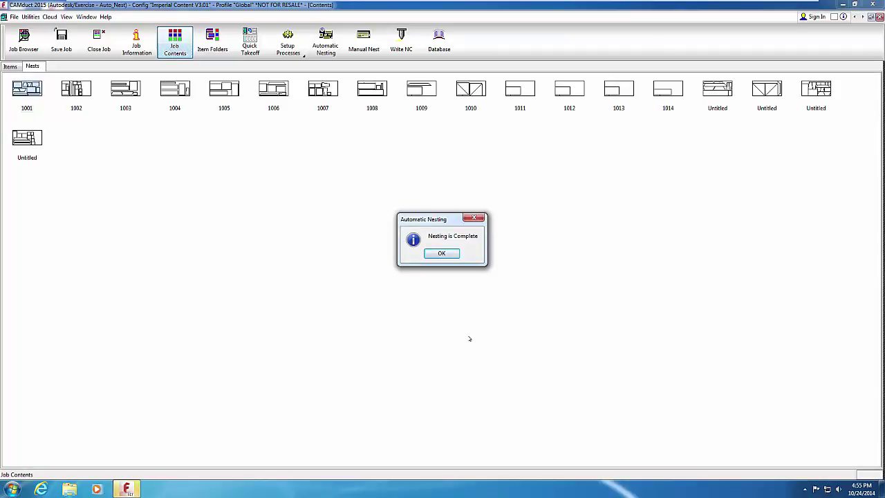
{"action": "left_click", "coordinate": [451, 254]}
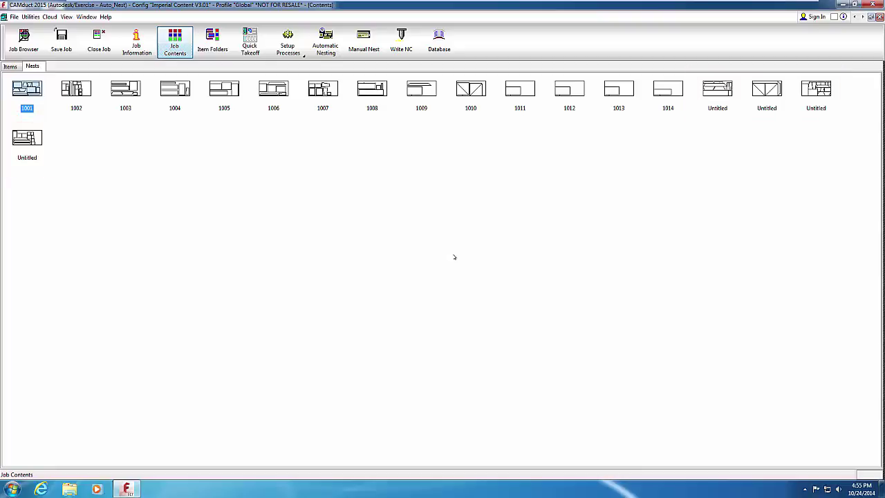
Write NC for the four untitled insulation nests only, with the file numbers starting at 1021.
{"action": "left_click", "coordinate": [725, 104]}
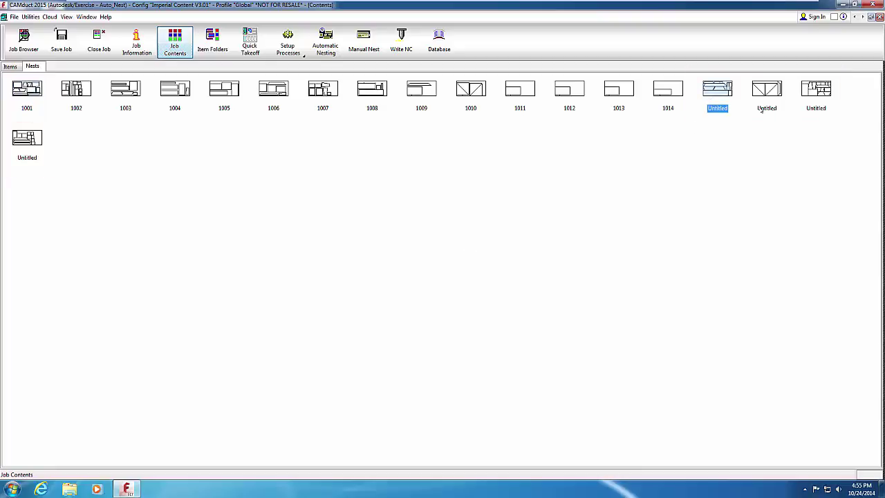
{"action": "left_click_drag", "start_coordinate": [837, 125], "coordinate": [719, 109]}
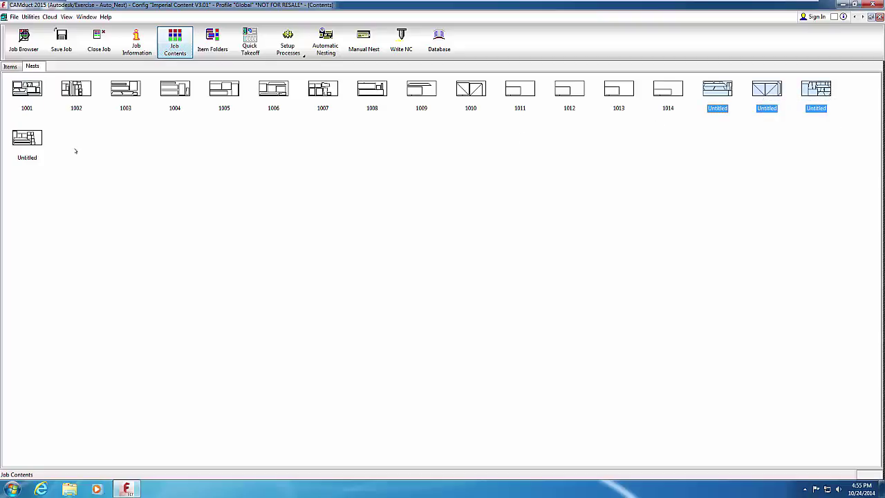
{"action": "left_click", "coordinate": [28, 141], "text": "ctrl"}
{"action": "right_click", "coordinate": [713, 90]}
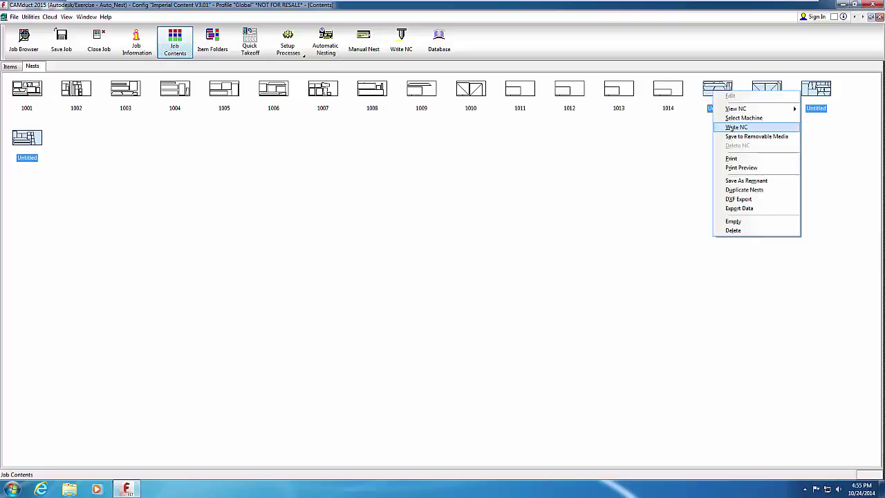
{"action": "left_click", "coordinate": [732, 128]}
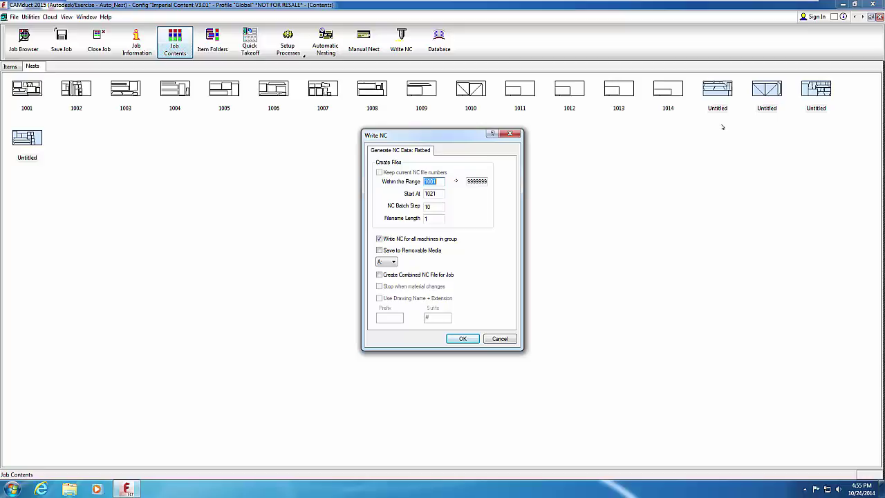
{"action": "left_click", "coordinate": [462, 338]}
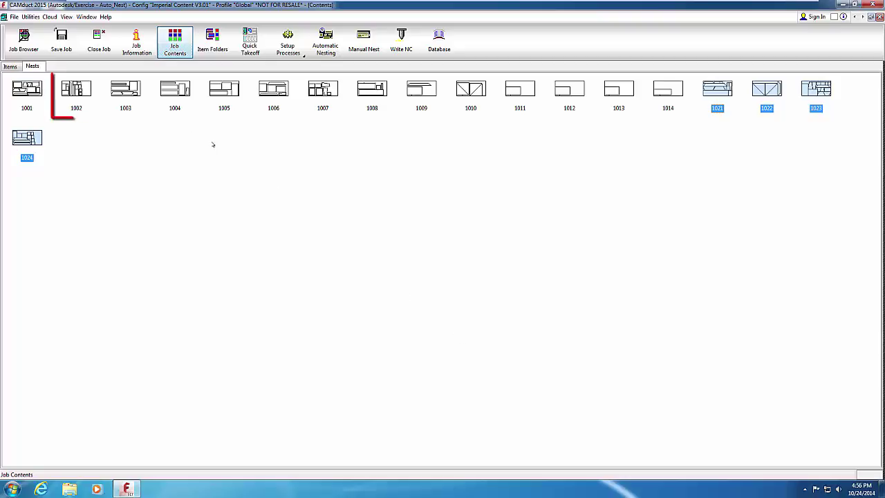
Open nest 1002 for manual editing, inspect its part layout, and close it without changes.
{"action": "double_click", "coordinate": [77, 89]}
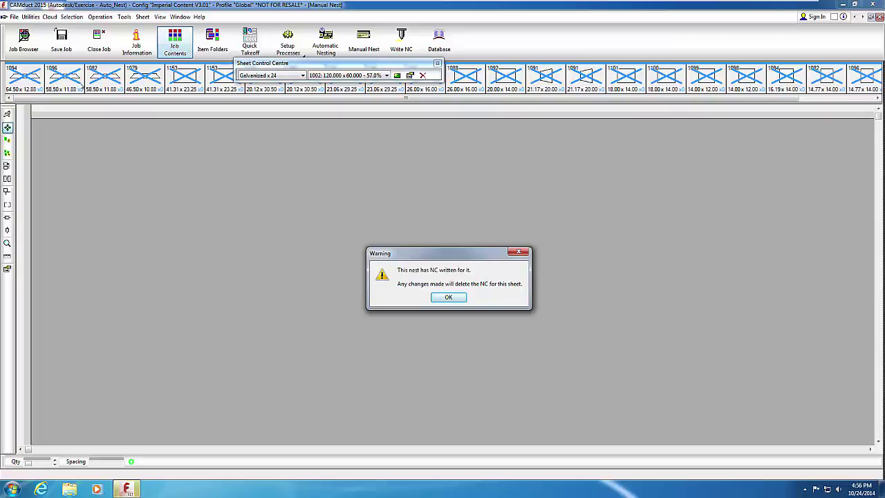
{"action": "left_click", "coordinate": [448, 298]}
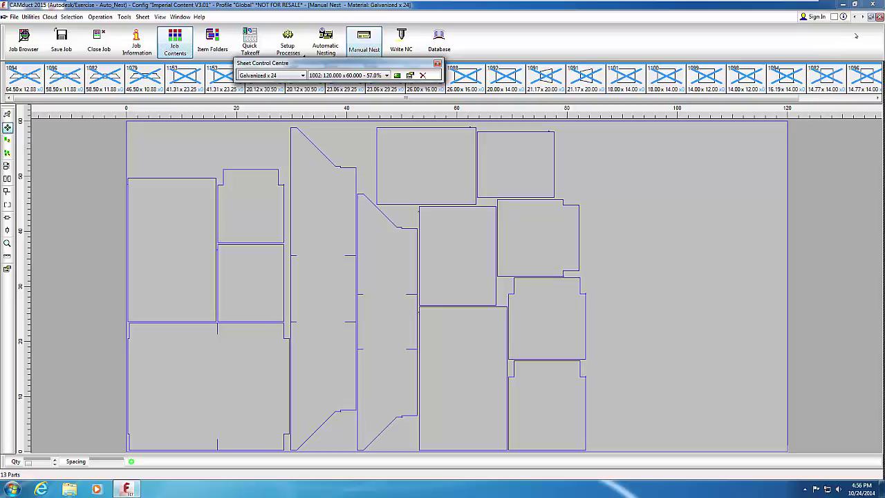
{"action": "left_click", "coordinate": [872, 16]}
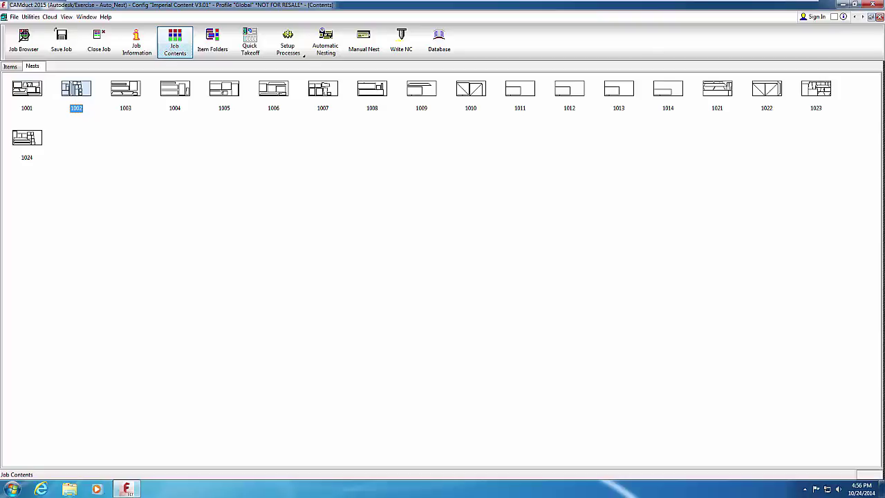
View the 10 Footer NC code of nest 1002, play its cutting path to the end, and return to the job contents.
{"action": "right_click", "coordinate": [84, 91]}
{"action": "mouse_move", "coordinate": [104, 111]}
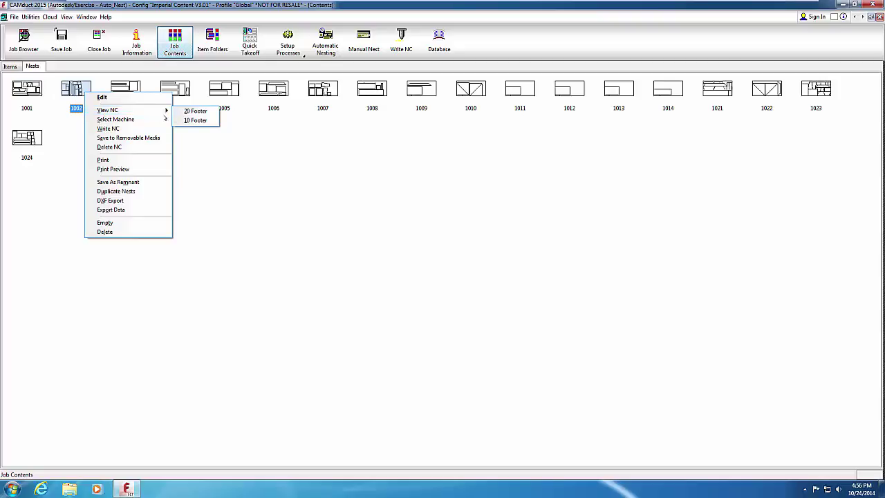
{"action": "left_click", "coordinate": [193, 121]}
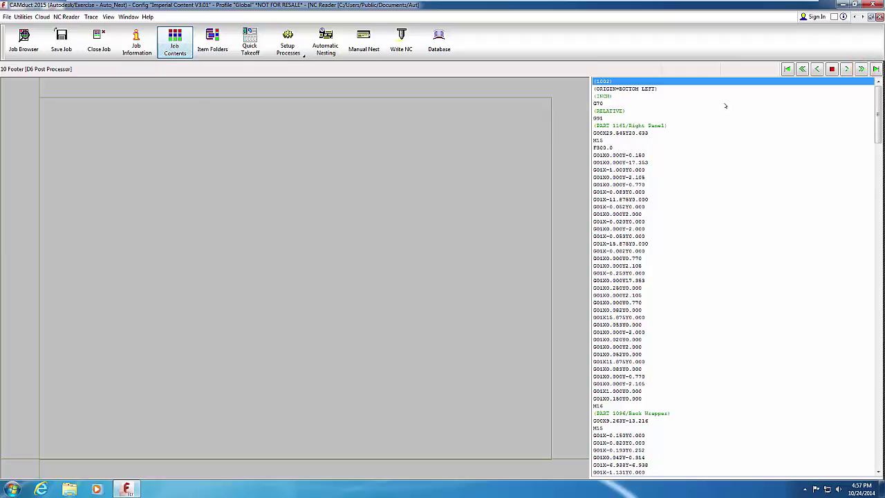
{"action": "left_click", "coordinate": [861, 69]}
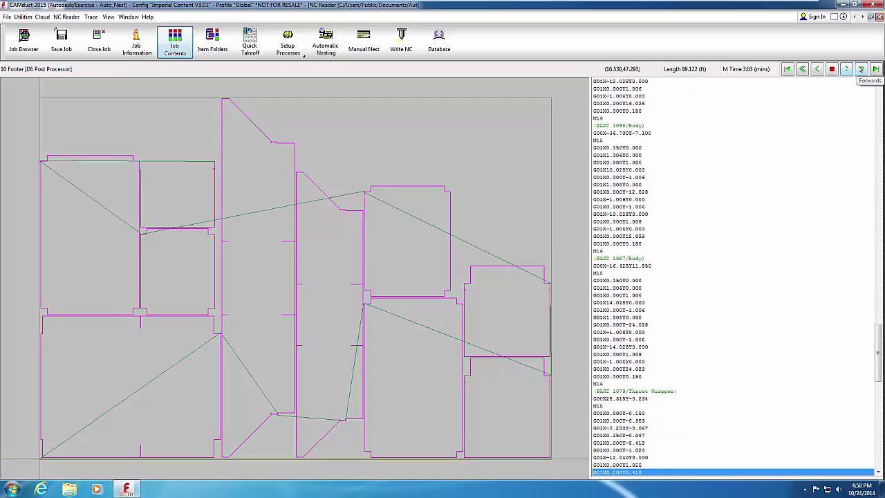
{"action": "left_click", "coordinate": [877, 69]}
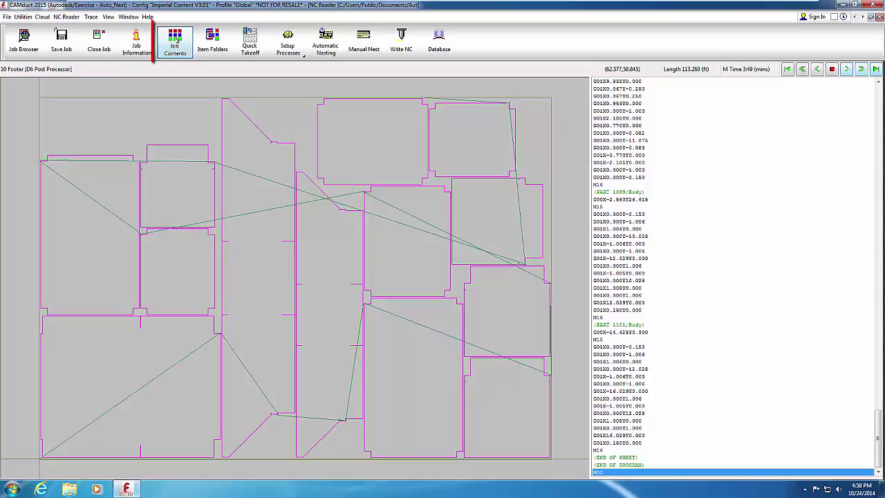
{"action": "left_click", "coordinate": [176, 43]}
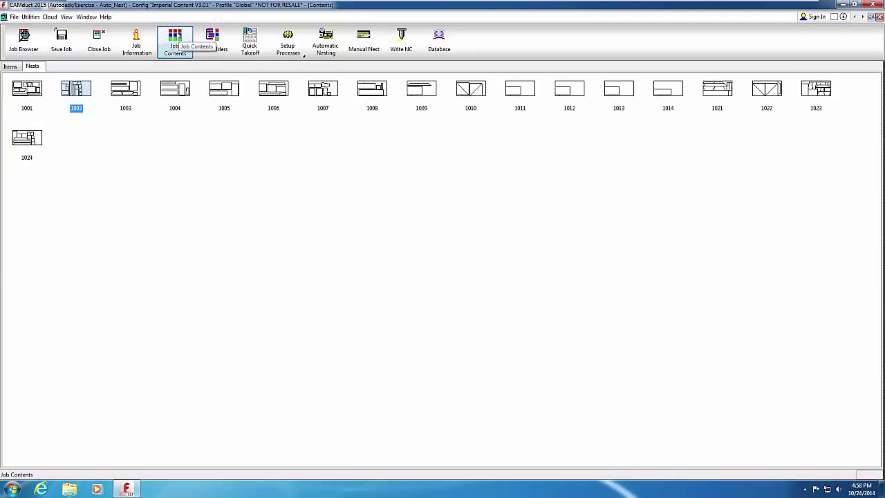
View the 10 Footer NC code of insulation nest 1024 and play its cutting path to the end.
{"action": "left_click", "coordinate": [27, 138]}
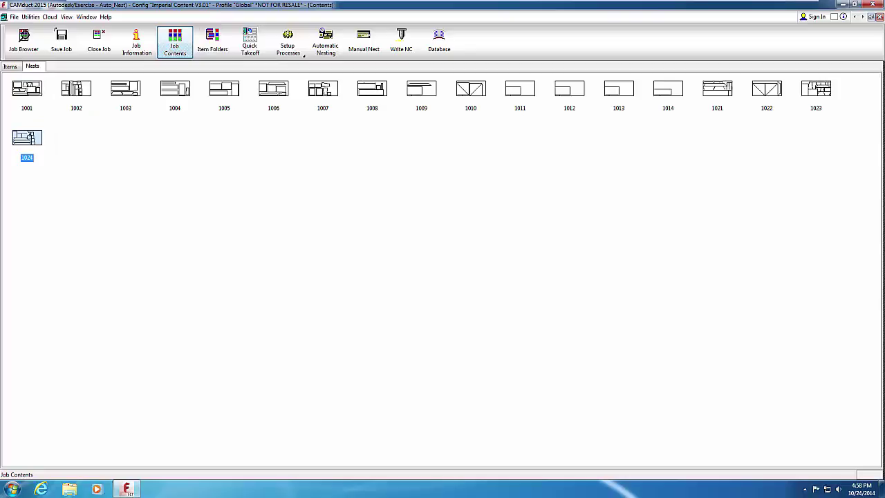
{"action": "right_click", "coordinate": [28, 133]}
{"action": "mouse_move", "coordinate": [50, 150]}
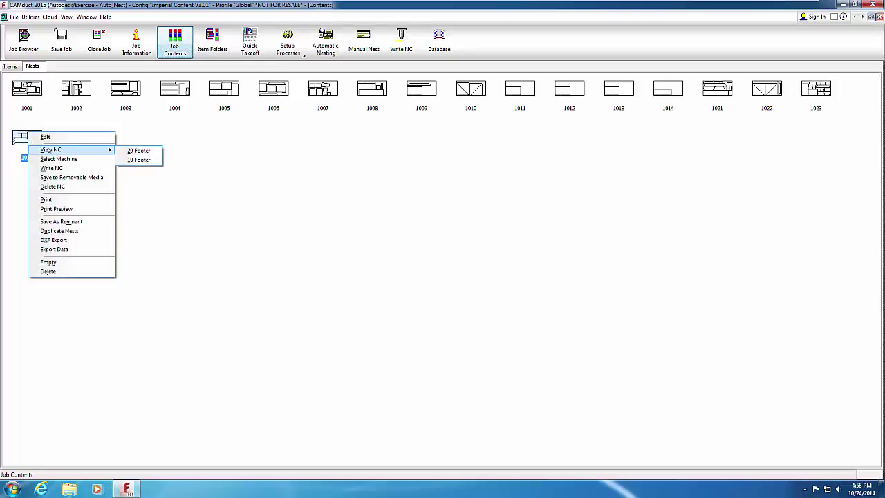
{"action": "left_click", "coordinate": [139, 160]}
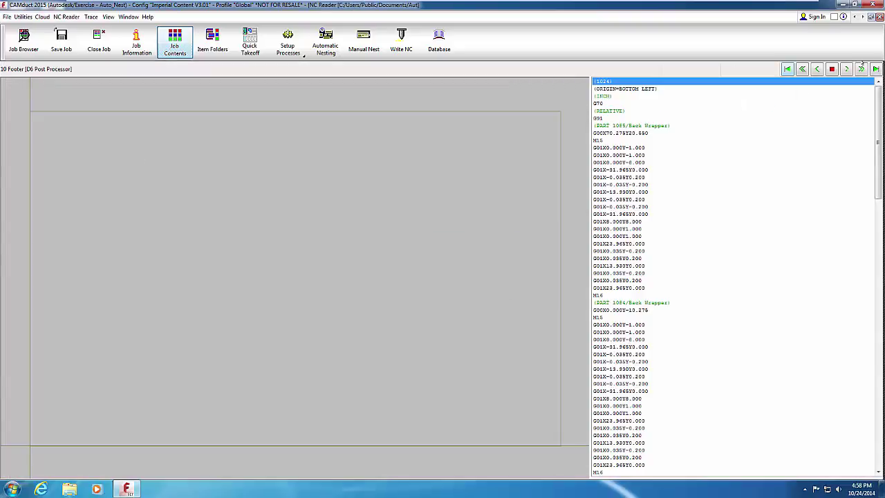
{"action": "left_click", "coordinate": [861, 69]}
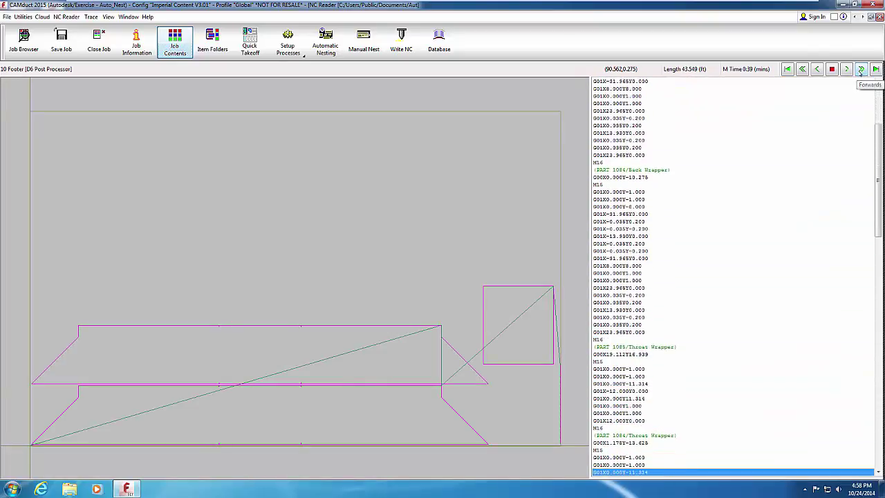
{"action": "left_click", "coordinate": [876, 70]}
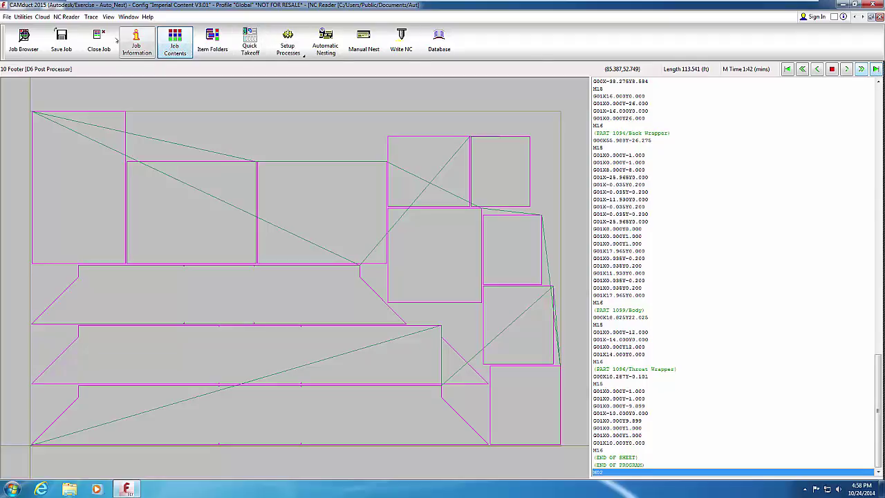
Close the Auto_Nest job and create a blank job.
{"action": "left_click", "coordinate": [99, 41]}
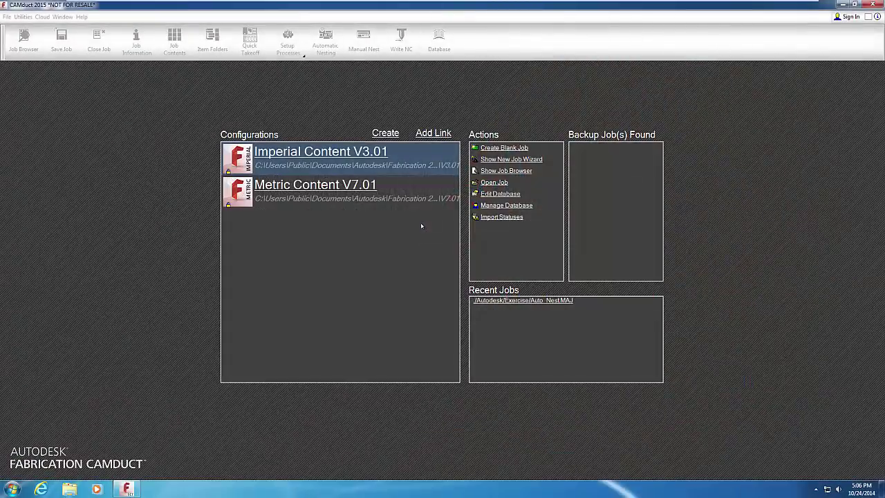
{"action": "left_click", "coordinate": [484, 148]}
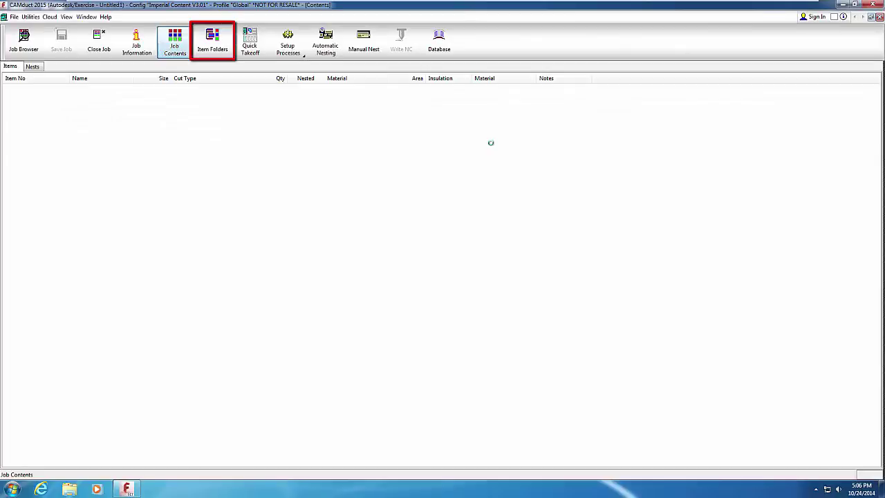
Search the item folders by description for "transition" and open the rectangular Transition fitting for takeoff.
{"action": "left_click", "coordinate": [214, 41]}
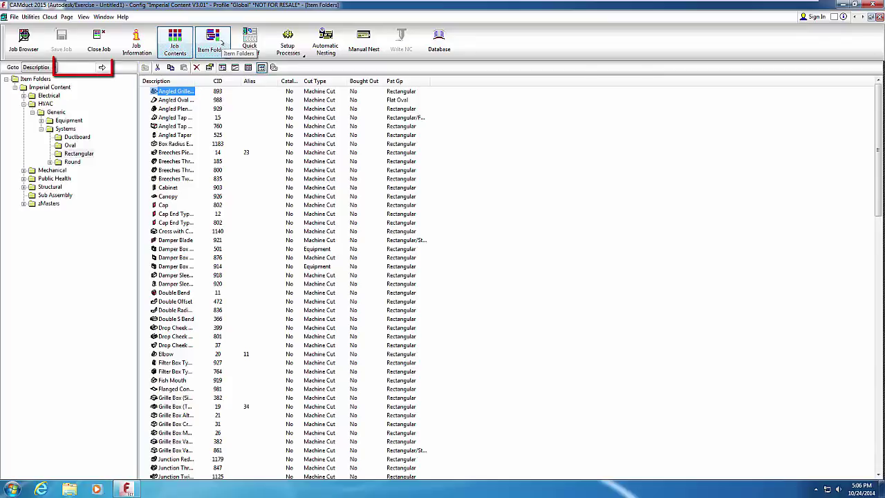
{"action": "left_click", "coordinate": [63, 67]}
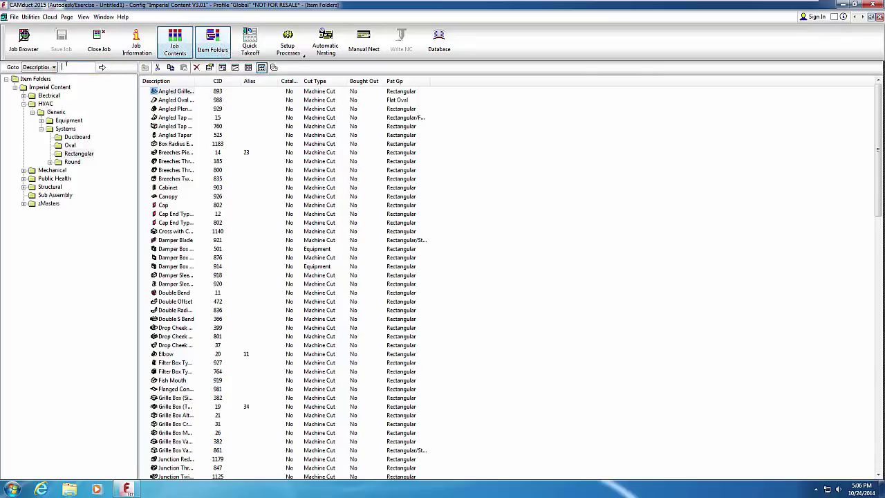
{"action": "type", "text": "transition"}
{"action": "left_click", "coordinate": [102, 67]}
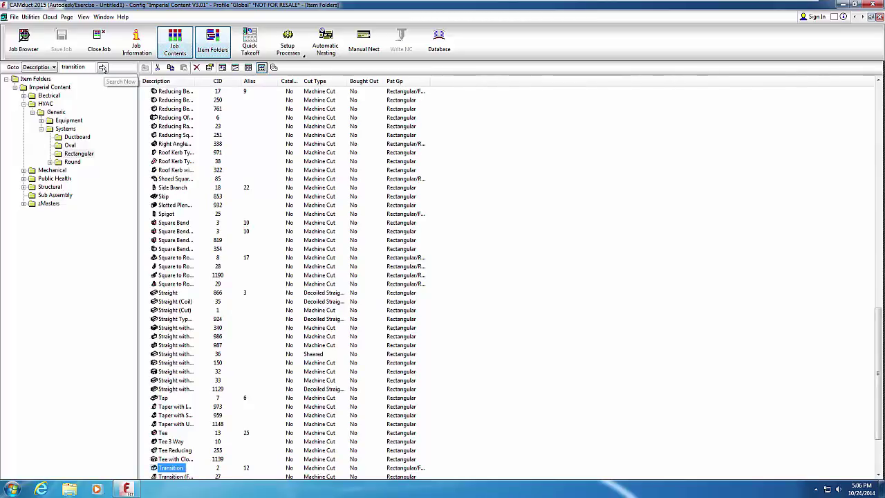
{"action": "double_click", "coordinate": [170, 468]}
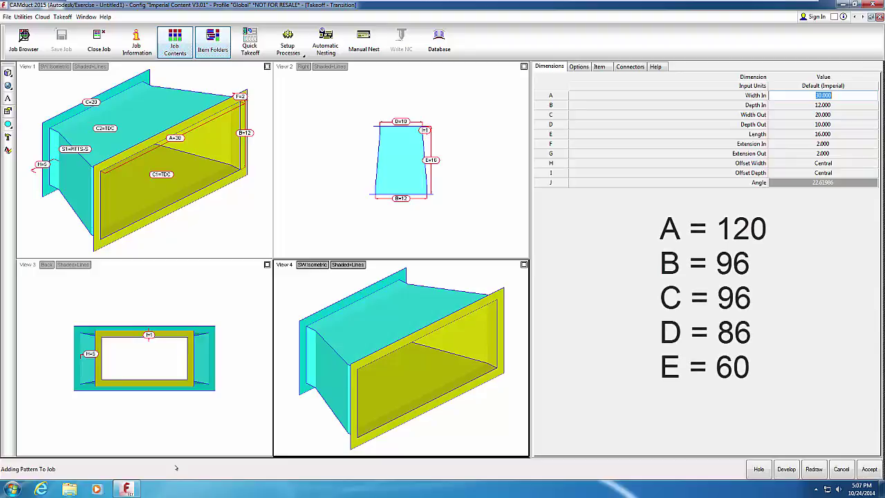
Set the transition's Width In to 120, Depth In 96, Width Out 96, Depth Out 86 and Length 60, and accept the takeoff.
{"action": "type", "text": "120"}
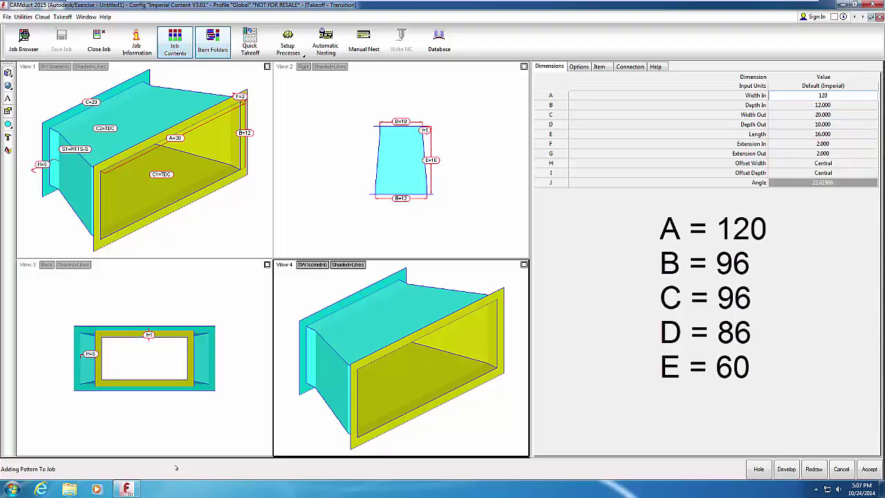
{"action": "key", "text": "Tab"}
{"action": "type", "text": "96"}
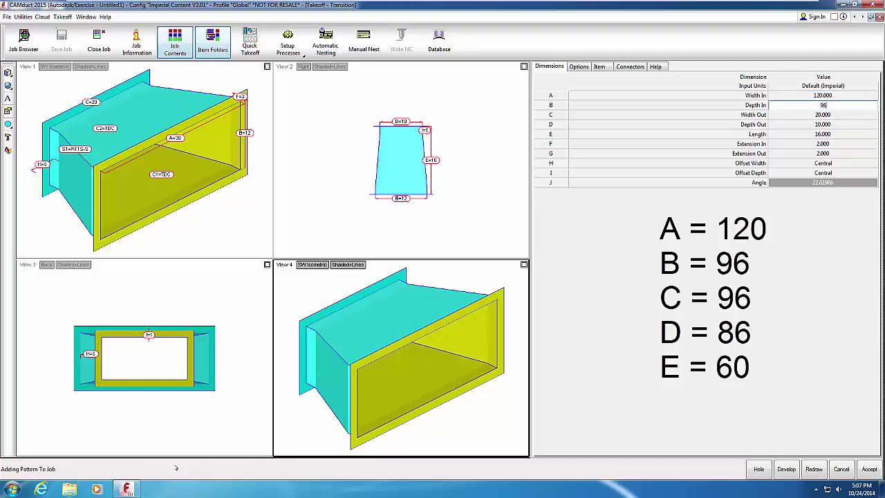
{"action": "key", "text": "Tab"}
{"action": "type", "text": "96"}
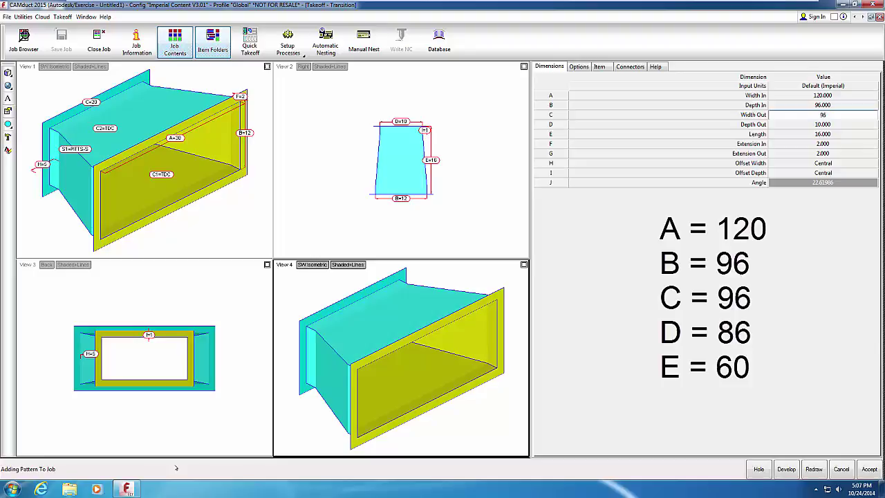
{"action": "key", "text": "Tab"}
{"action": "type", "text": "86"}
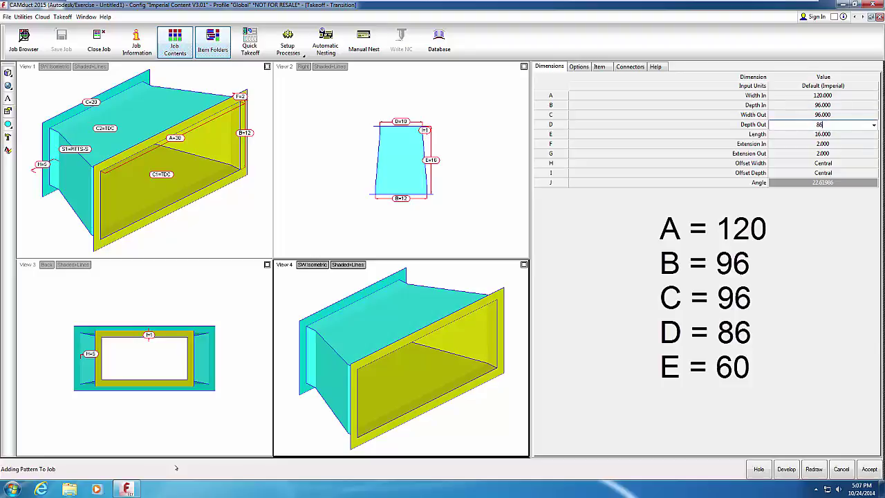
{"action": "key", "text": "Tab"}
{"action": "type", "text": "60"}
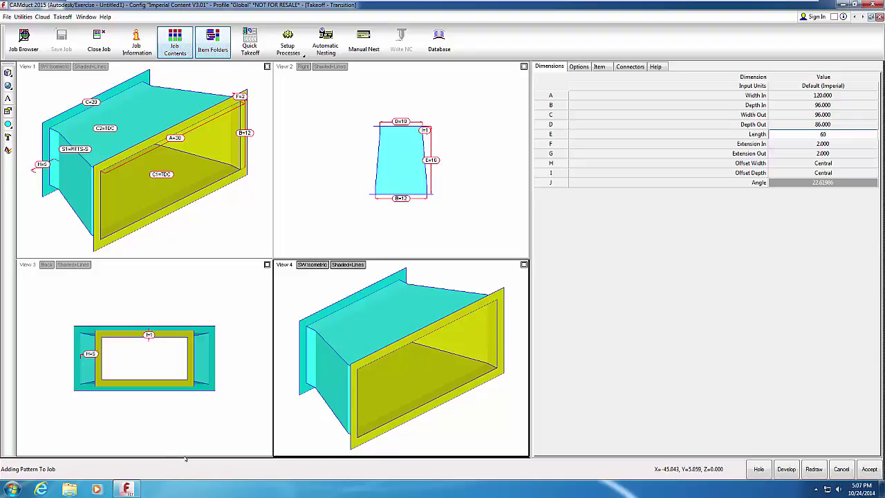
{"action": "key", "text": "Return"}
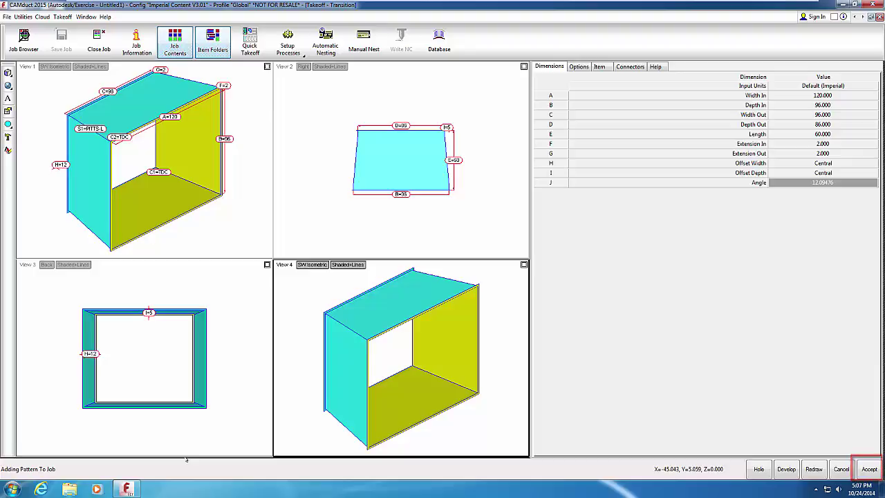
{"action": "left_click", "coordinate": [869, 470]}
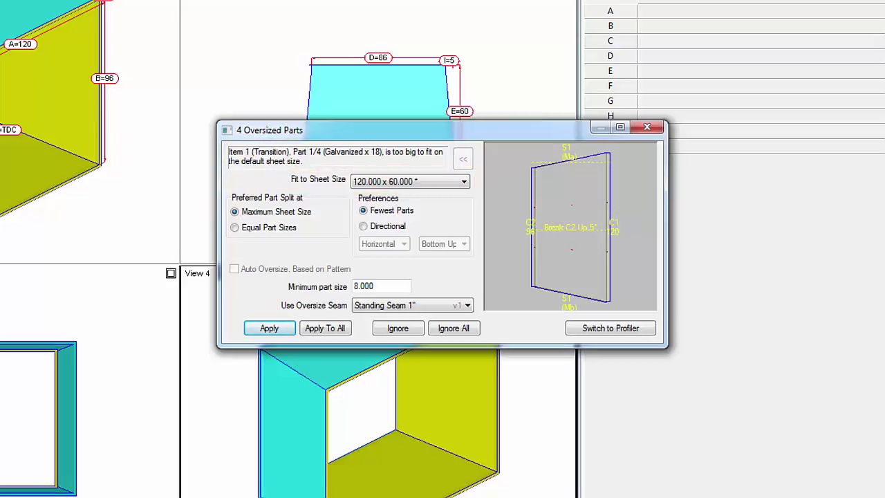
Review the sheet size and seam choices, keep 120 x 60 and Standing Seam 1", and apply the split to all oversized parts.
{"action": "left_click", "coordinate": [463, 182]}
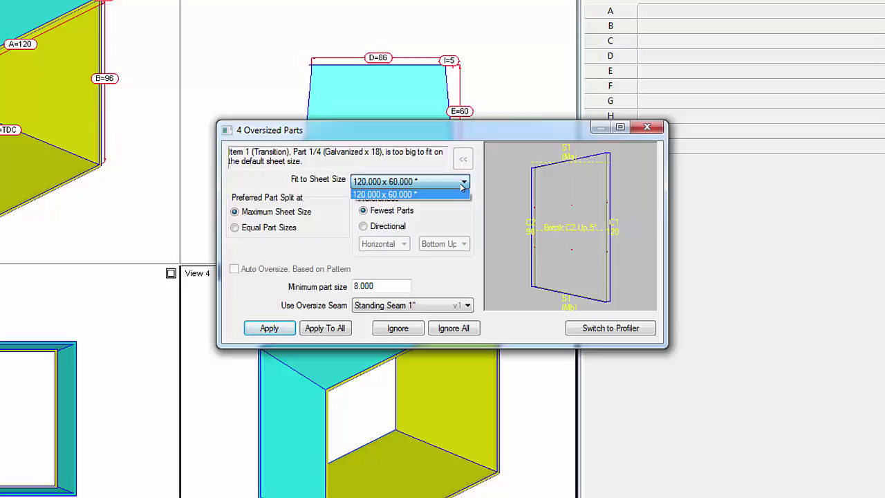
{"action": "left_click", "coordinate": [462, 186]}
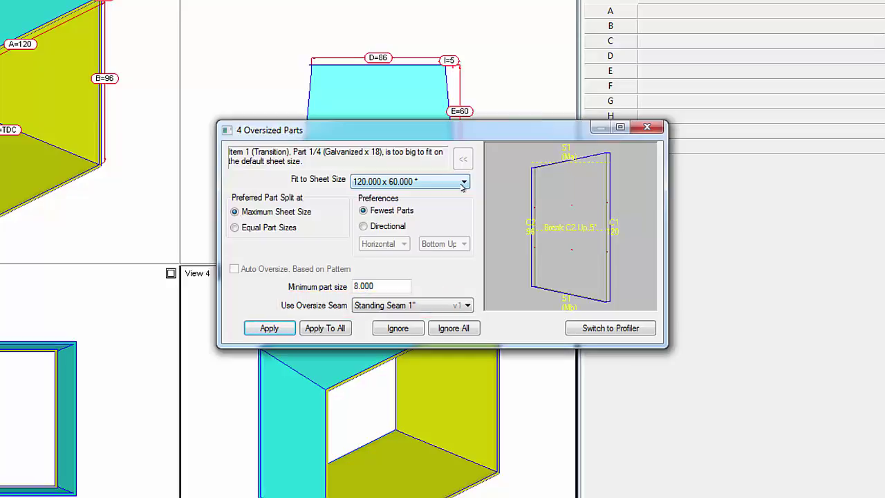
{"action": "left_click", "coordinate": [468, 305]}
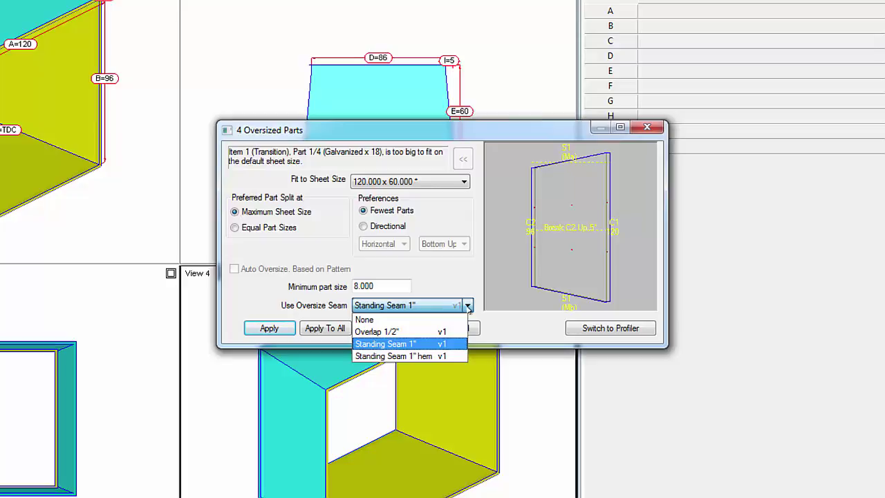
{"action": "left_click", "coordinate": [468, 307]}
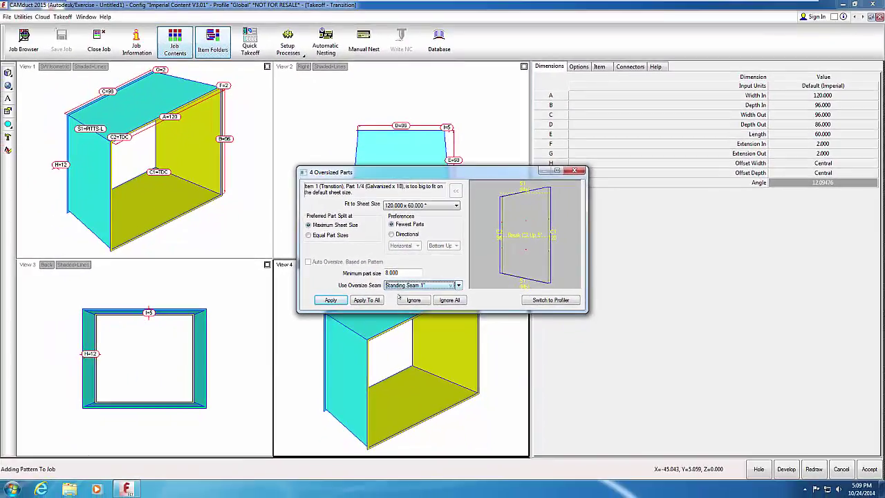
{"action": "left_click", "coordinate": [372, 304]}
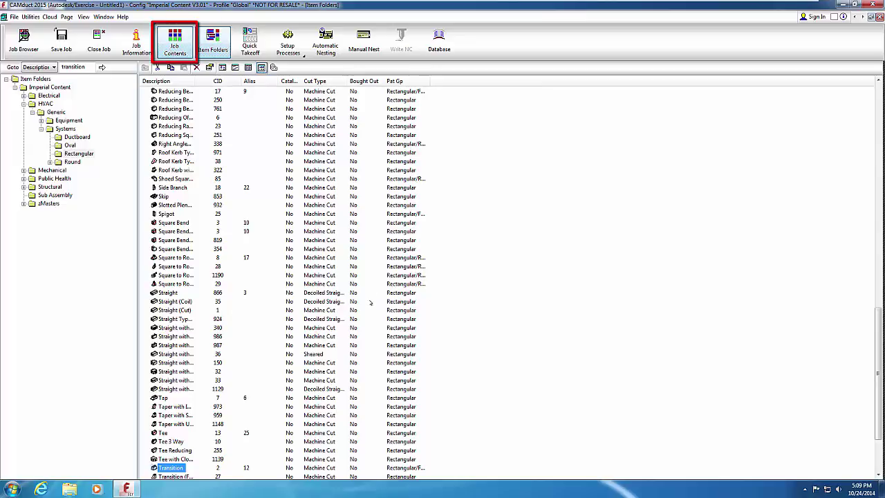
Automatically nest the Transition item from the job contents using the default sheet size.
{"action": "left_click", "coordinate": [185, 47]}
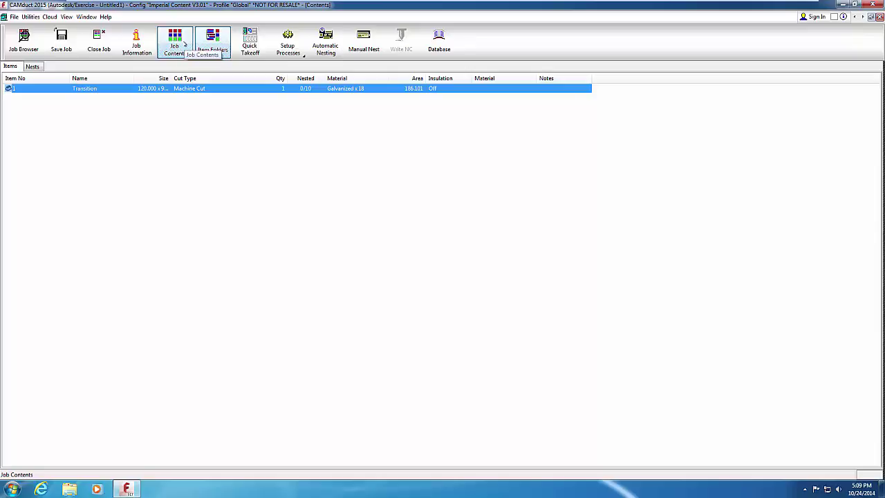
{"action": "right_click", "coordinate": [198, 89]}
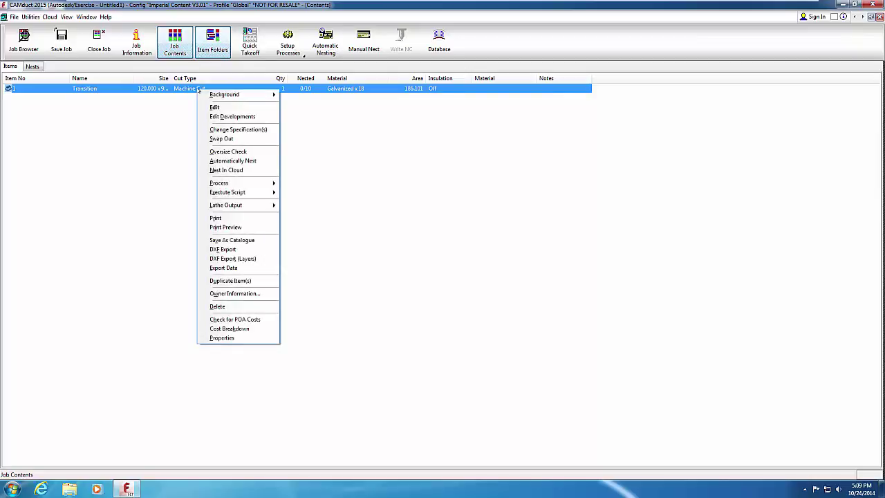
{"action": "left_click", "coordinate": [232, 160]}
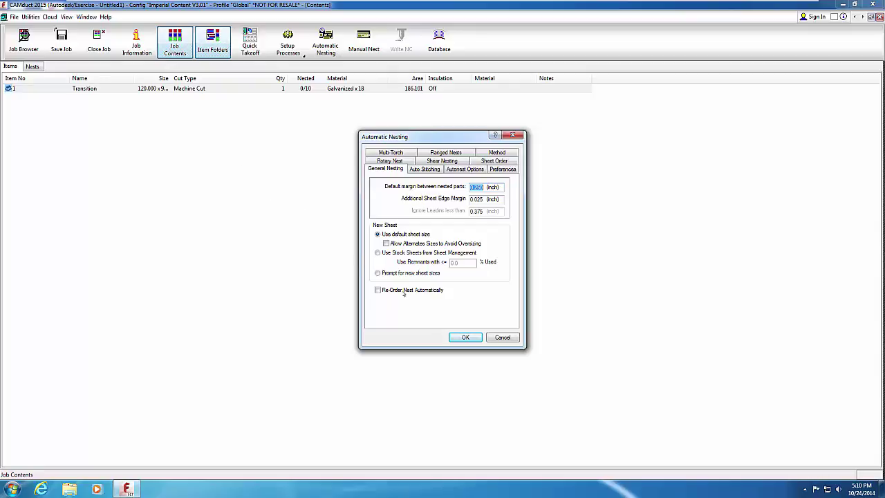
{"action": "left_click", "coordinate": [465, 337]}
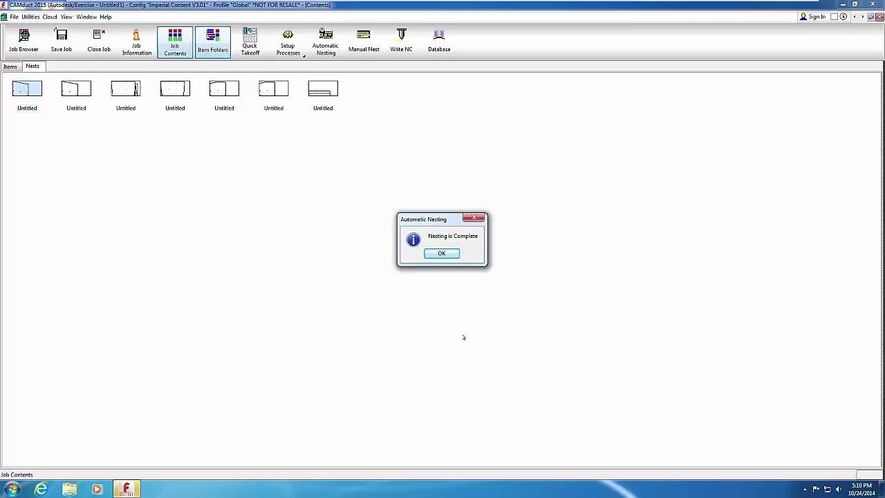
{"action": "left_click", "coordinate": [435, 255]}
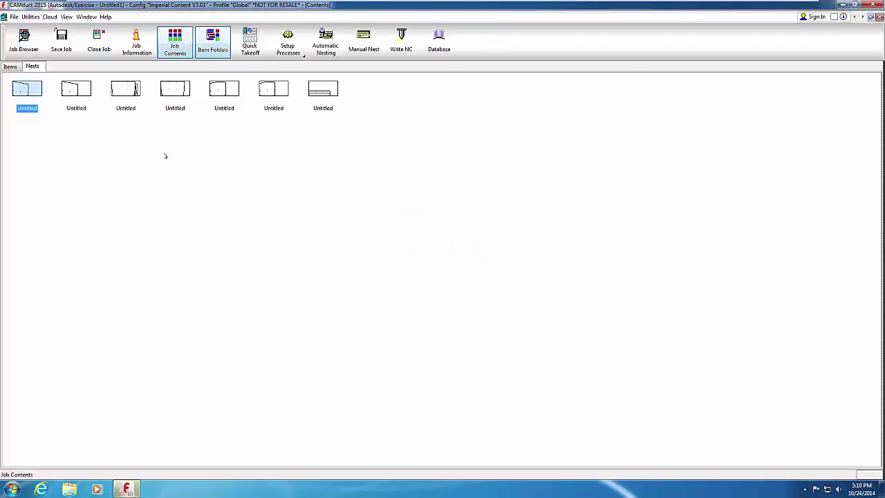
Open the Transition's developments without removing its nested parts and view the split top and left panel pieces.
{"action": "left_click", "coordinate": [11, 65]}
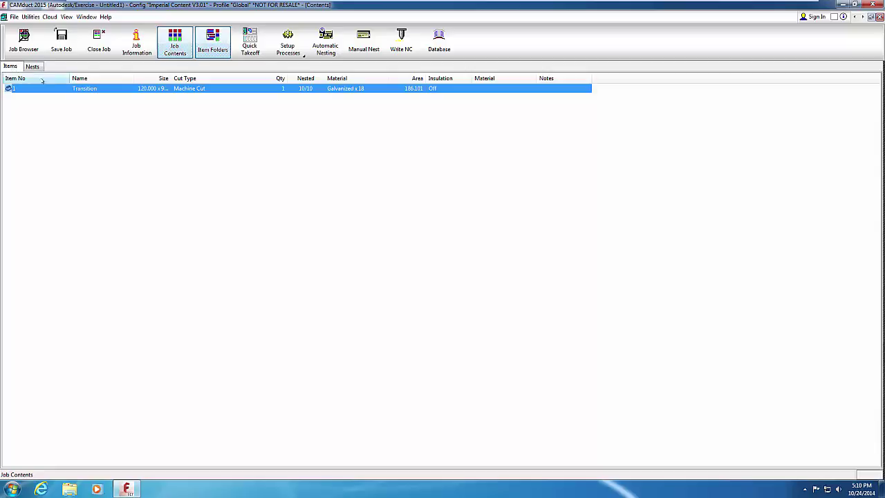
{"action": "right_click", "coordinate": [74, 88]}
{"action": "left_click", "coordinate": [95, 114]}
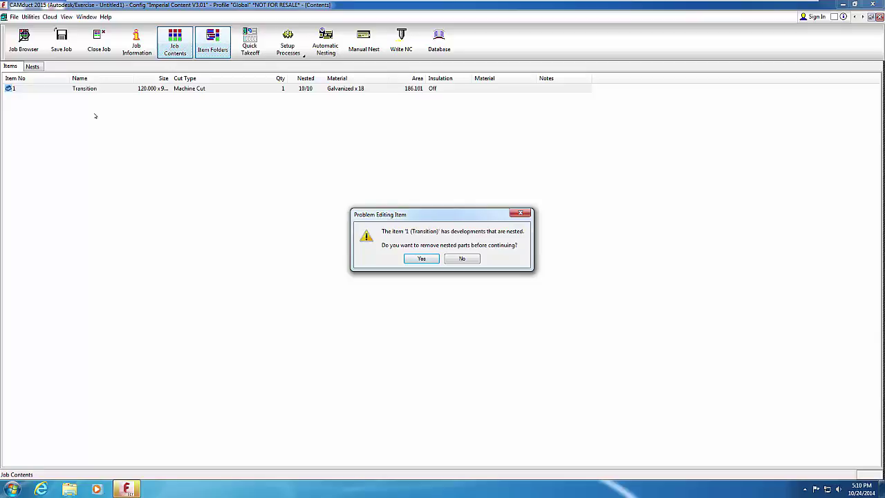
{"action": "left_click", "coordinate": [461, 260]}
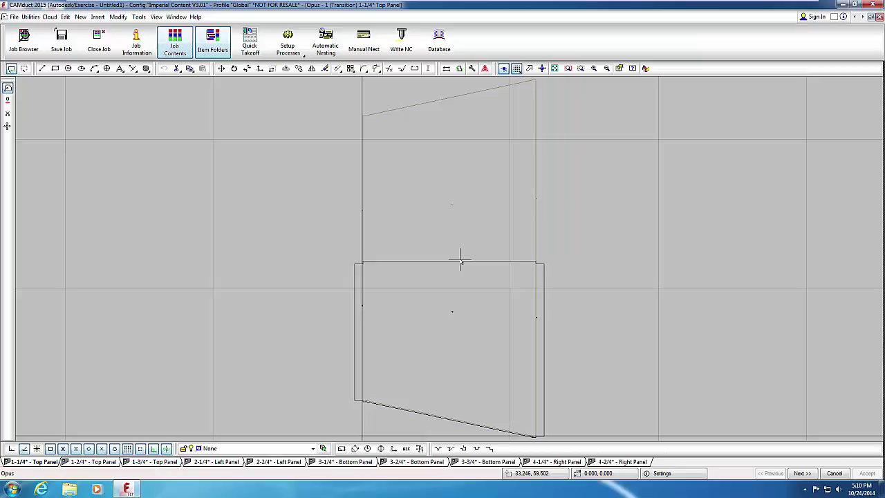
{"action": "mouse_move", "coordinate": [460, 260]}
{"action": "left_click", "coordinate": [90, 461]}
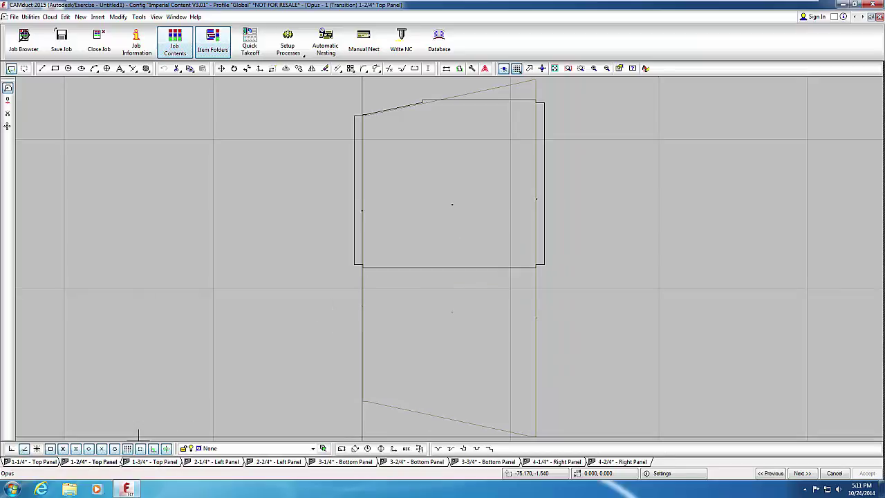
{"action": "left_click", "coordinate": [141, 462]}
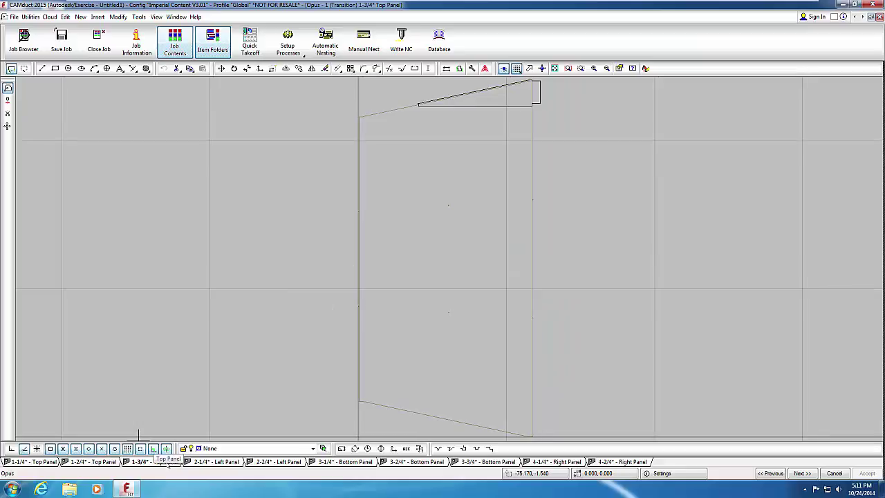
{"action": "left_click", "coordinate": [201, 462]}
{"action": "left_click", "coordinate": [266, 462]}
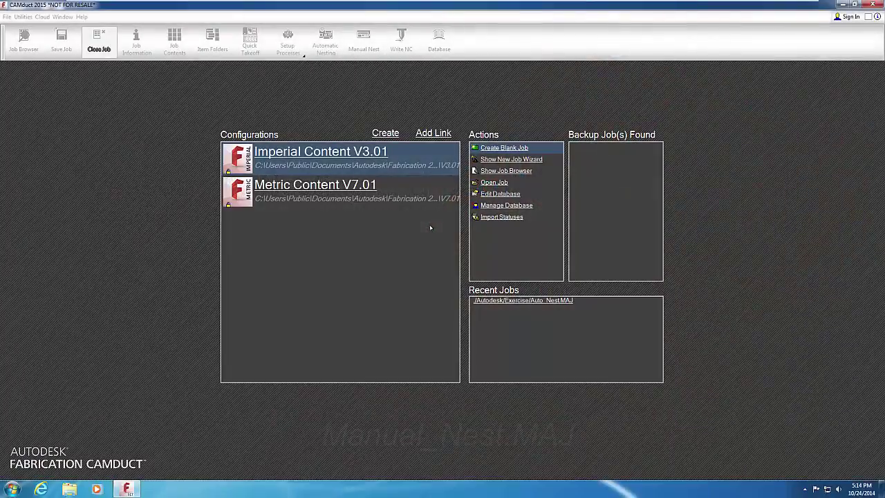
Open the Manual_Nest.MAJ job and bring up nest 1001 for manual nesting.
{"action": "left_click", "coordinate": [491, 183]}
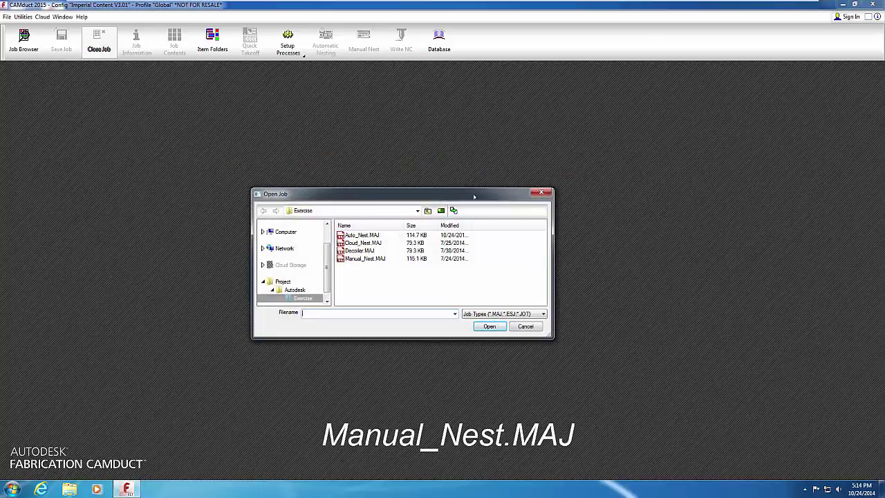
{"action": "left_click", "coordinate": [382, 258]}
{"action": "left_click", "coordinate": [486, 326]}
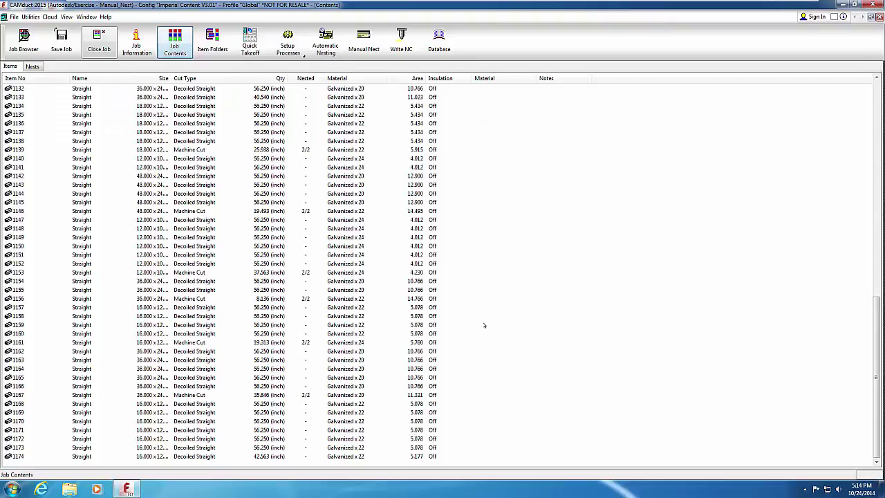
{"action": "left_click", "coordinate": [33, 66]}
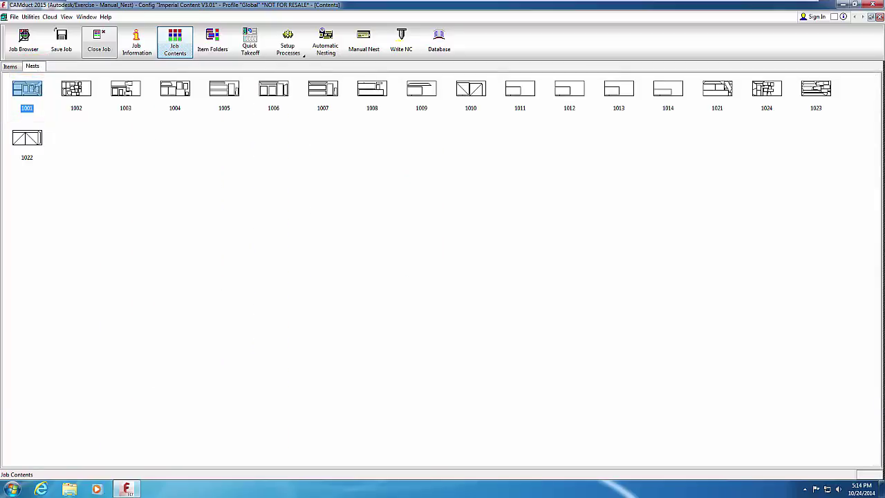
{"action": "double_click", "coordinate": [32, 86]}
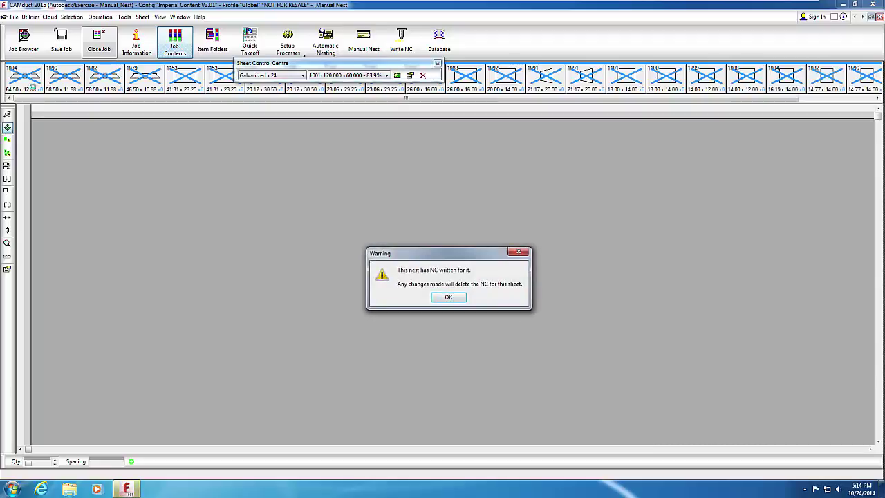
{"action": "left_click", "coordinate": [456, 298]}
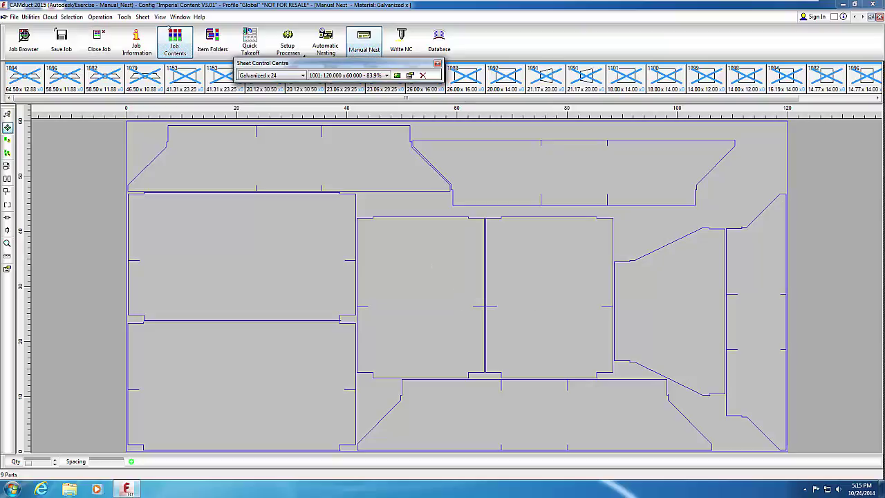
Limit the parts strip to remaining parts only and dock the Sheet Control Centre.
{"action": "left_click", "coordinate": [162, 17]}
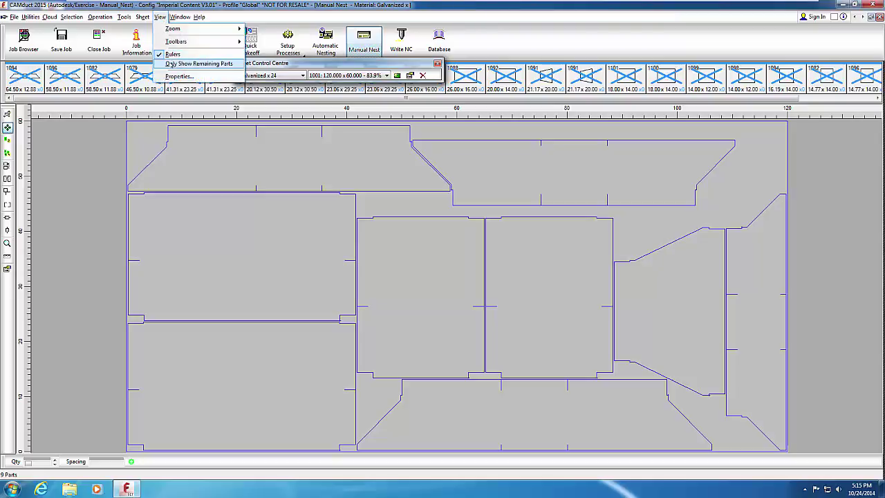
{"action": "left_click", "coordinate": [171, 64]}
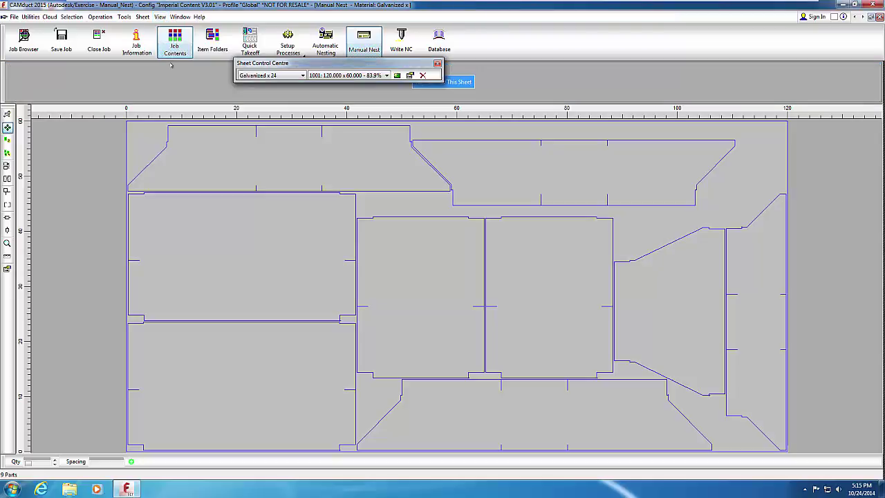
{"action": "double_click", "coordinate": [247, 64]}
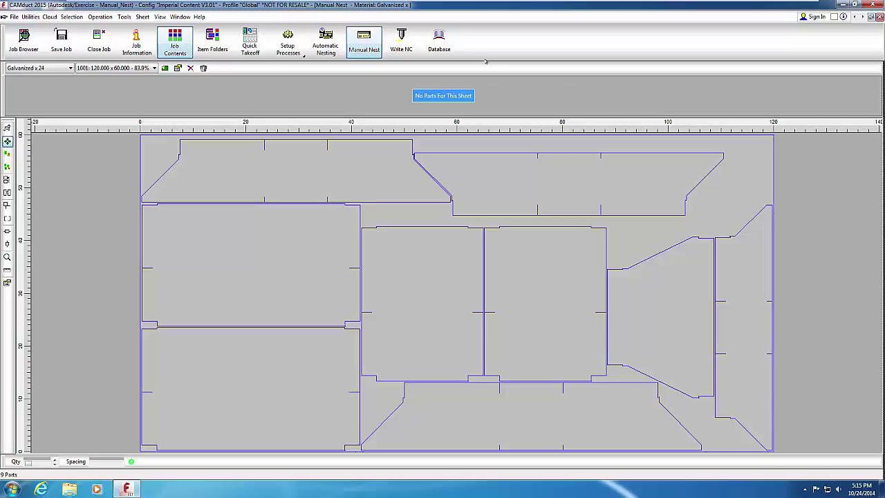
Pick up the second trapezoidal part along the sheet's upper edge, allow its NC to be deleted, and take it off the sheet.
{"action": "left_click", "coordinate": [490, 184]}
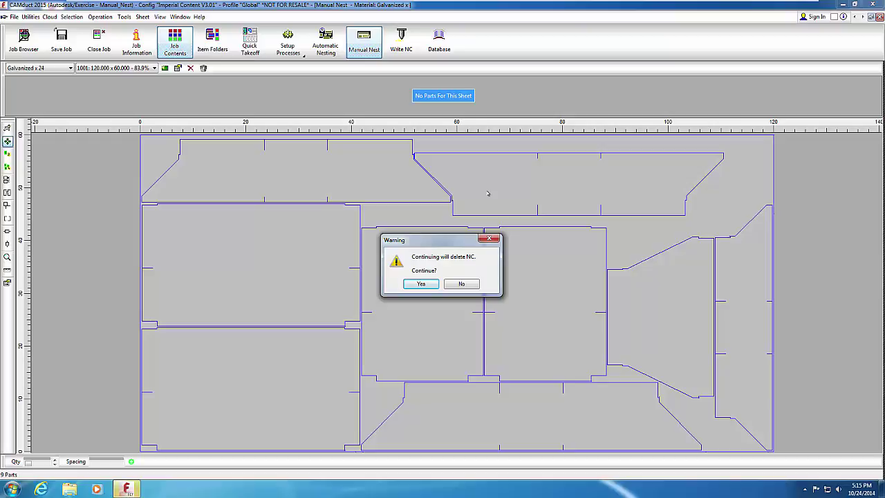
{"action": "left_click", "coordinate": [425, 283]}
{"action": "left_click_drag", "start_coordinate": [428, 285], "coordinate": [497, 188]}
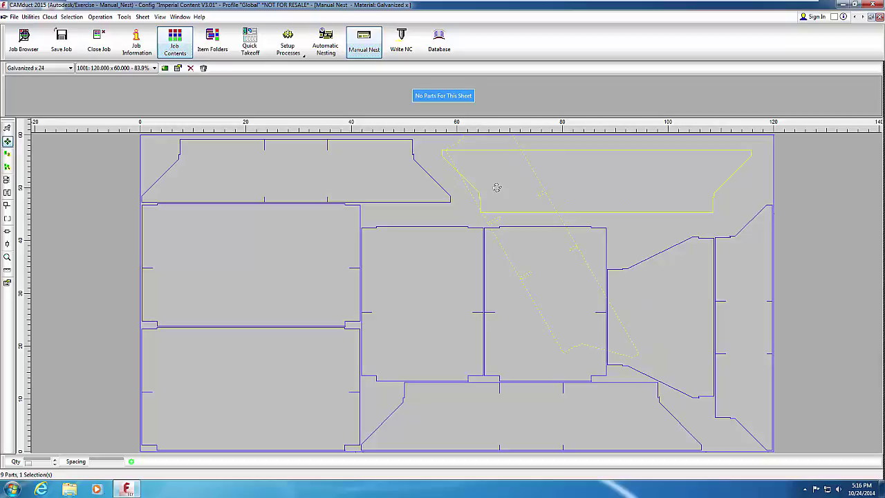
{"action": "key", "text": "Escape"}
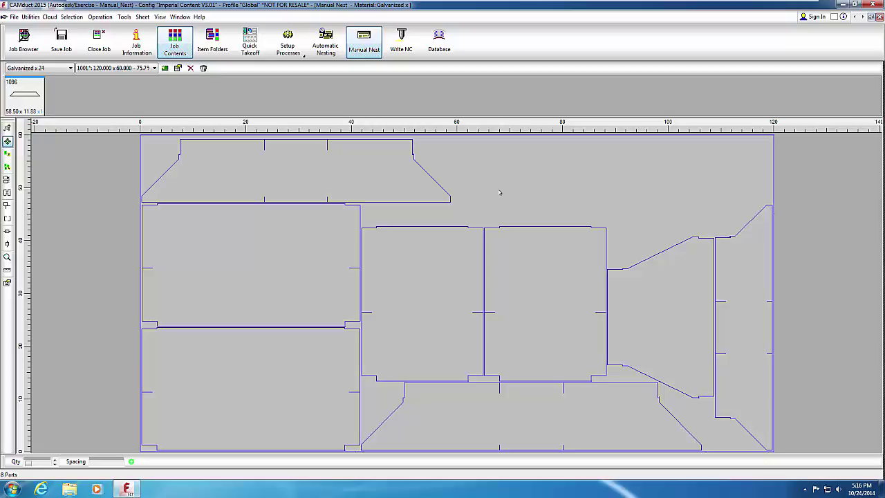
Pick up part 1096 from the parts strip, put it back, and review its manufacturing properties without changing them.
{"action": "left_click", "coordinate": [23, 102]}
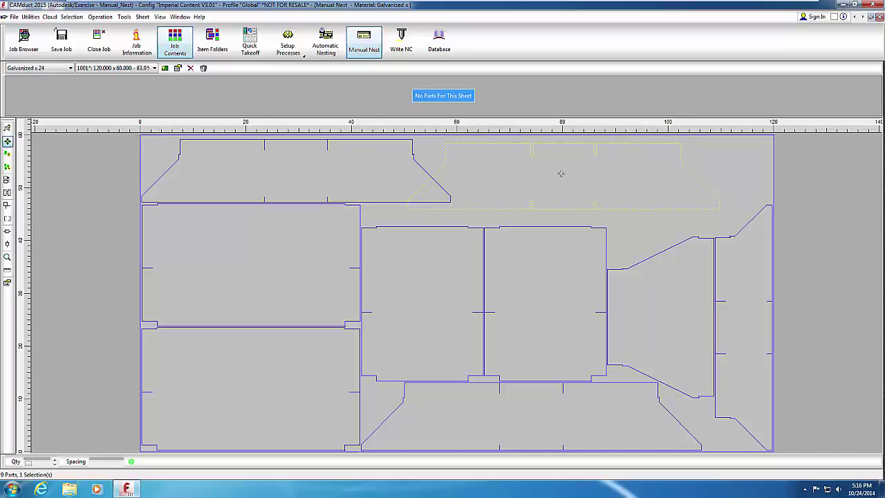
{"action": "key", "text": "Escape"}
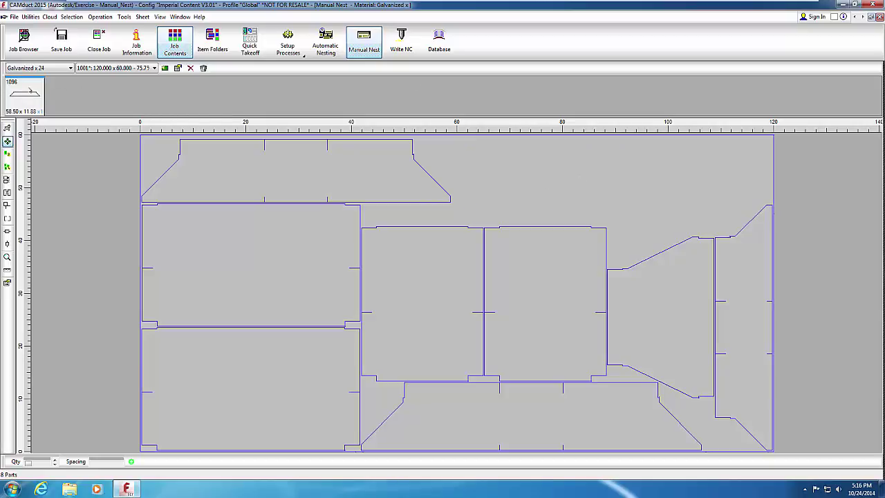
{"action": "right_click", "coordinate": [15, 84]}
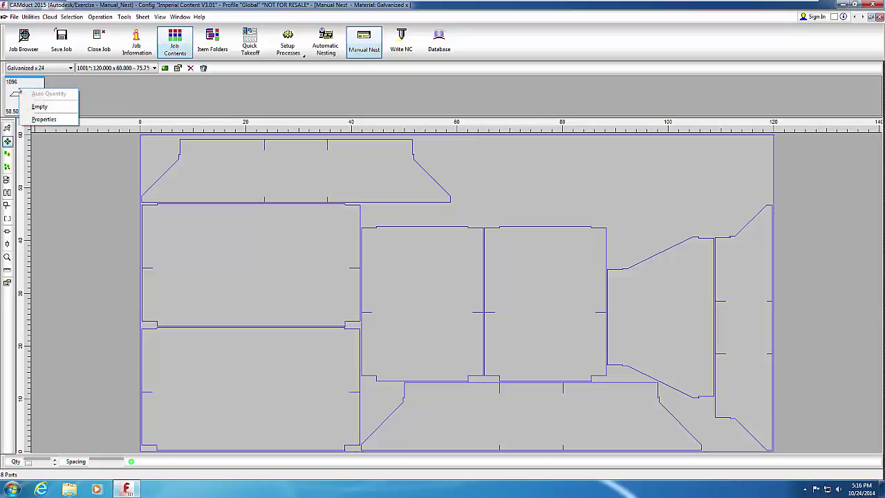
{"action": "left_click", "coordinate": [42, 119]}
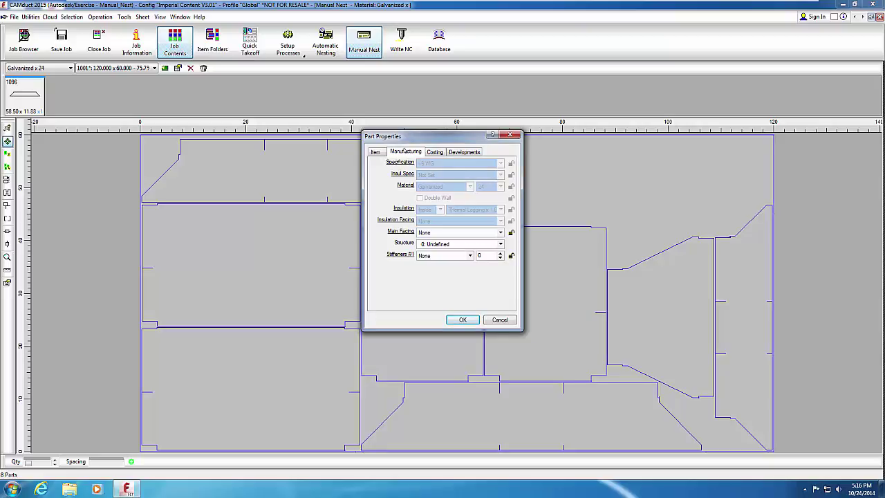
{"action": "left_click", "coordinate": [499, 318]}
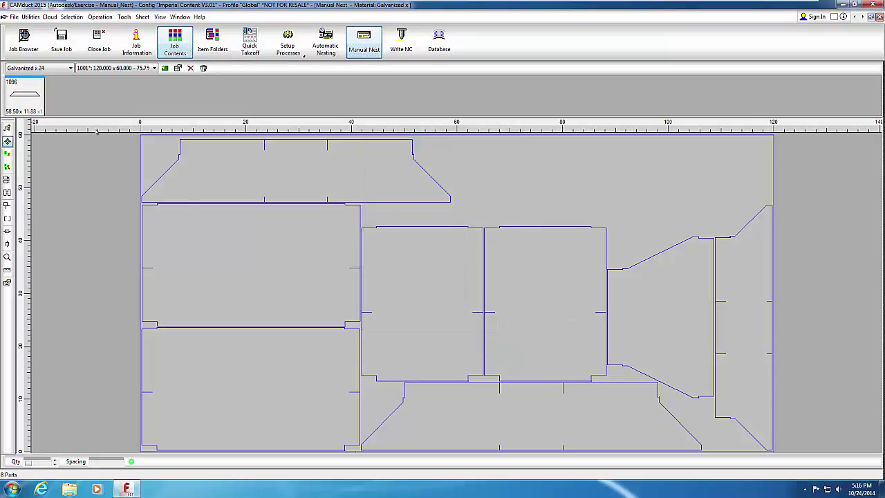
Empty part 1096 out of the parts strip and return to the job's list of nests.
{"action": "right_click", "coordinate": [30, 102]}
{"action": "left_click", "coordinate": [43, 118]}
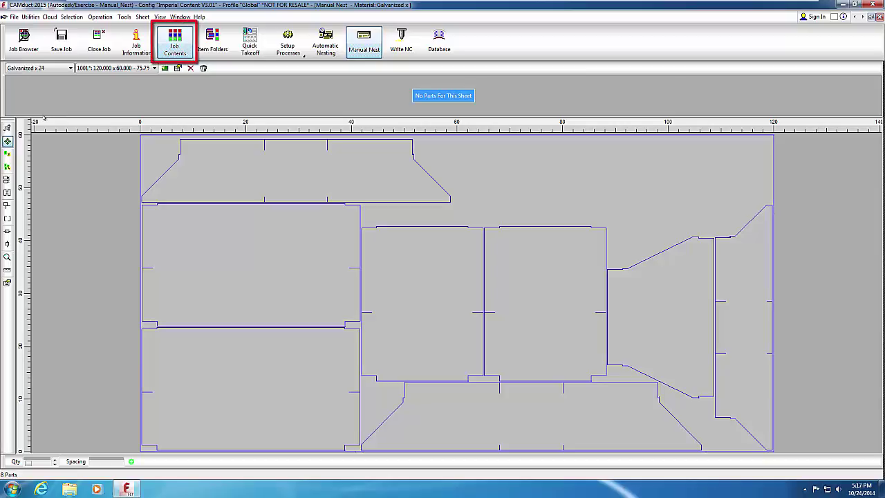
{"action": "left_click", "coordinate": [174, 43]}
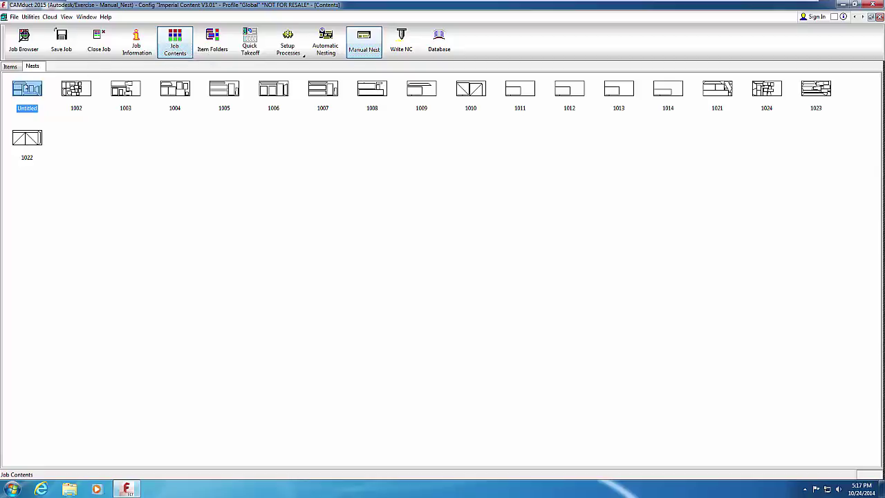
Write NC for the first, untitled nest on the 10 Footer (D6 Post Processor) machine, closing manual nesting and overwriting all existing NC files.
{"action": "right_click", "coordinate": [26, 87]}
{"action": "left_click", "coordinate": [44, 119]}
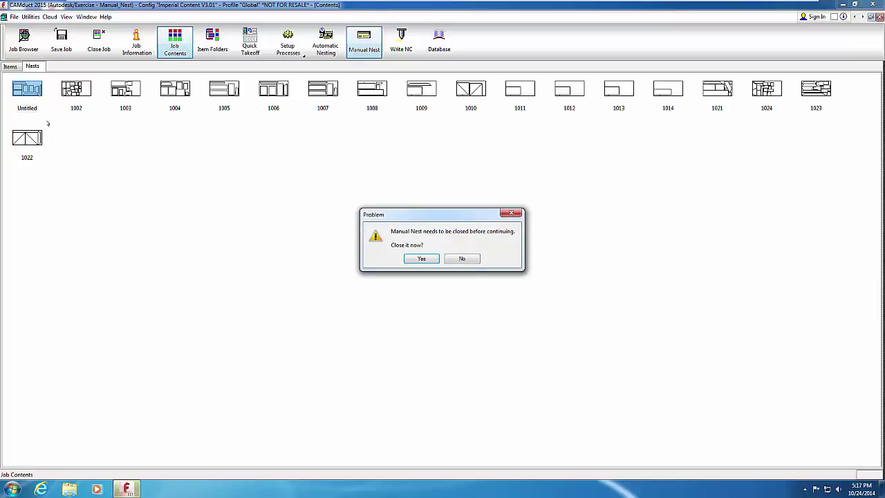
{"action": "left_click", "coordinate": [421, 259]}
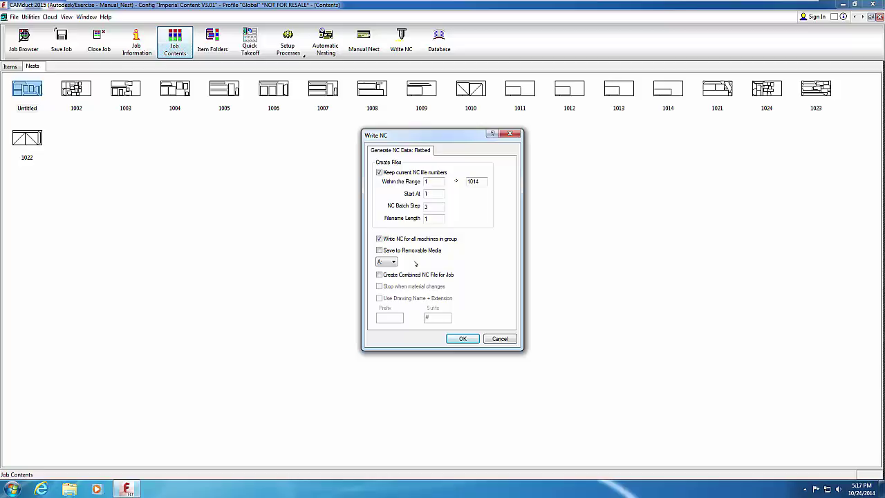
{"action": "left_click", "coordinate": [457, 339]}
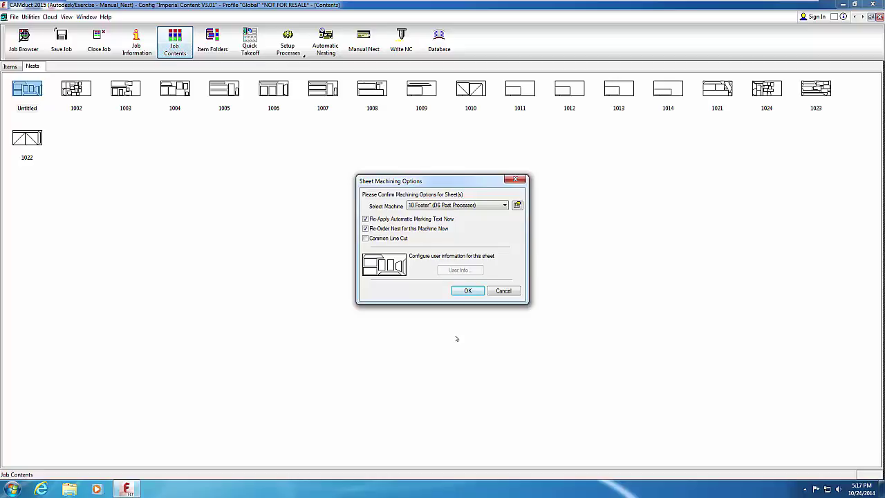
{"action": "left_click", "coordinate": [463, 292]}
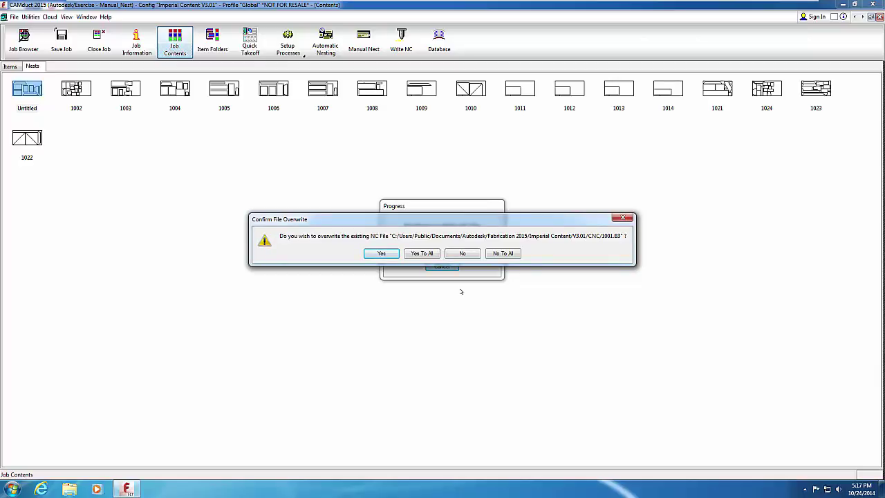
{"action": "left_click", "coordinate": [431, 256]}
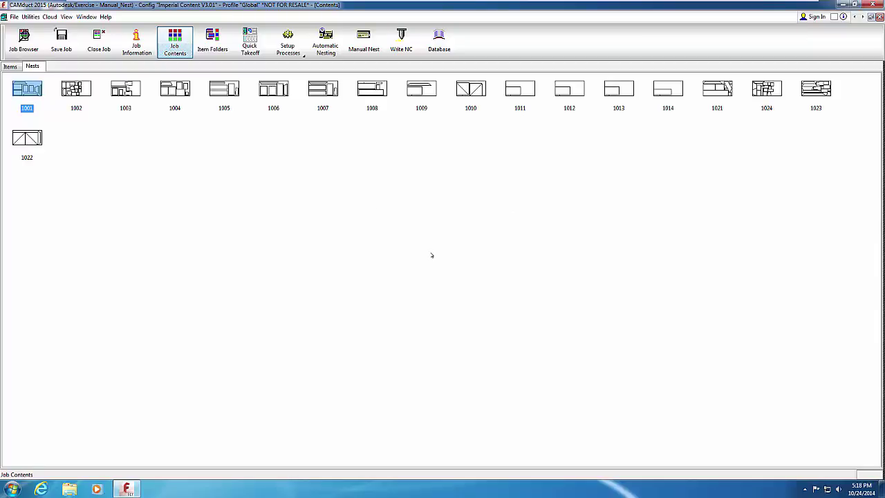
Close the Manual_Nest job and open the Cloud_Nest.MAJ job.
{"action": "left_click", "coordinate": [99, 42]}
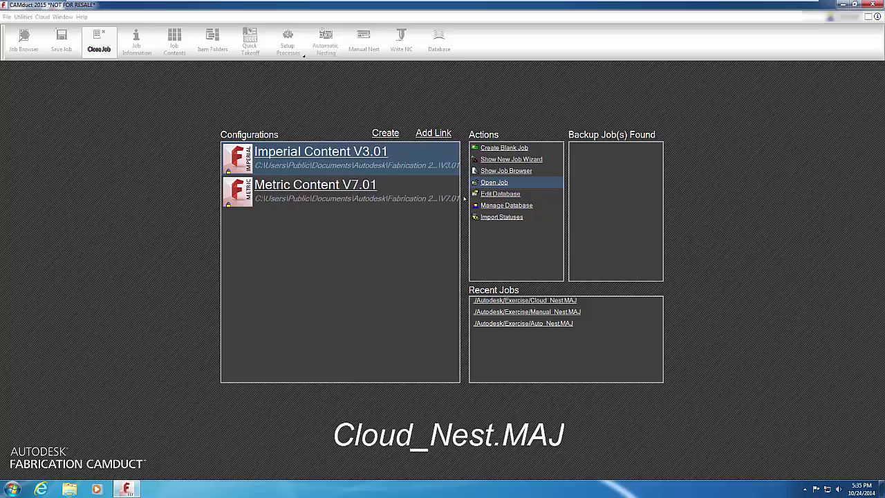
{"action": "left_click", "coordinate": [486, 182]}
{"action": "left_click", "coordinate": [367, 242]}
{"action": "left_click", "coordinate": [480, 326]}
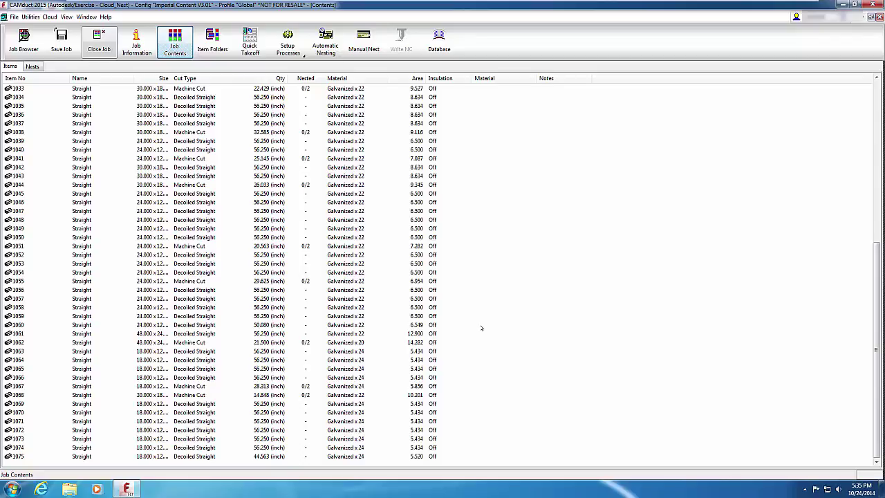
Submit the job for cloud nesting with the default automatic nesting settings and dismiss the upload notice.
{"action": "left_click", "coordinate": [50, 17]}
{"action": "left_click", "coordinate": [71, 28]}
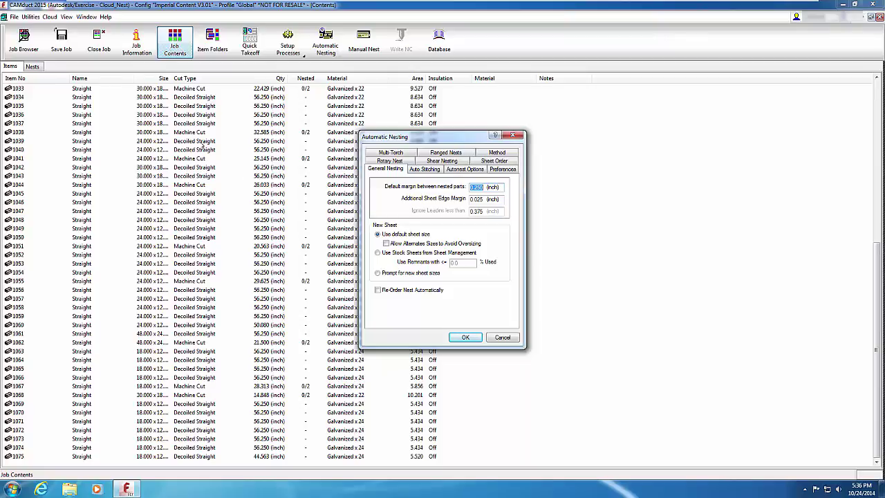
{"action": "left_click", "coordinate": [465, 338]}
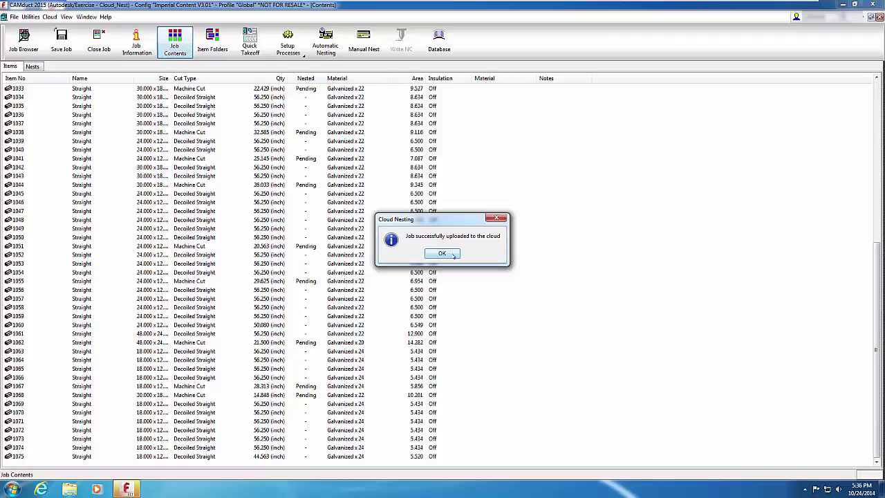
{"action": "left_click", "coordinate": [453, 255]}
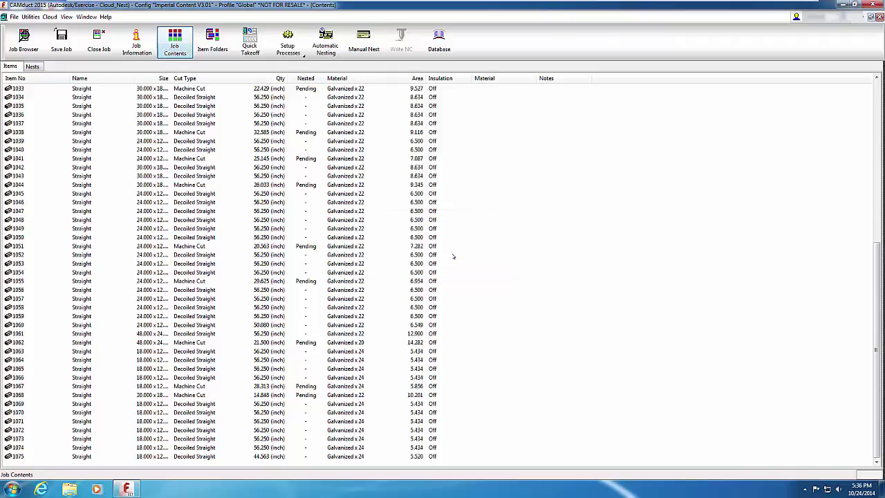
Check the cloud nesting results for the five methods and examine the sheet breakdown of method 1.
{"action": "left_click", "coordinate": [50, 17]}
{"action": "left_click", "coordinate": [70, 36]}
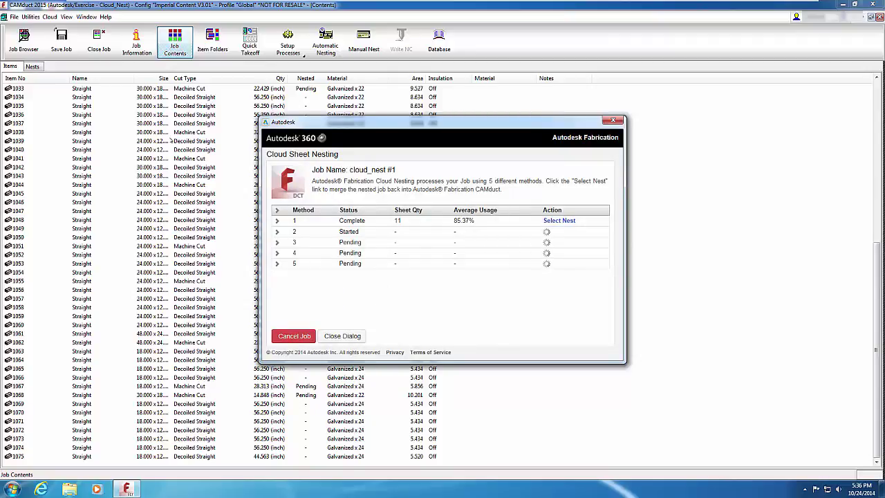
{"action": "right_click", "coordinate": [306, 222]}
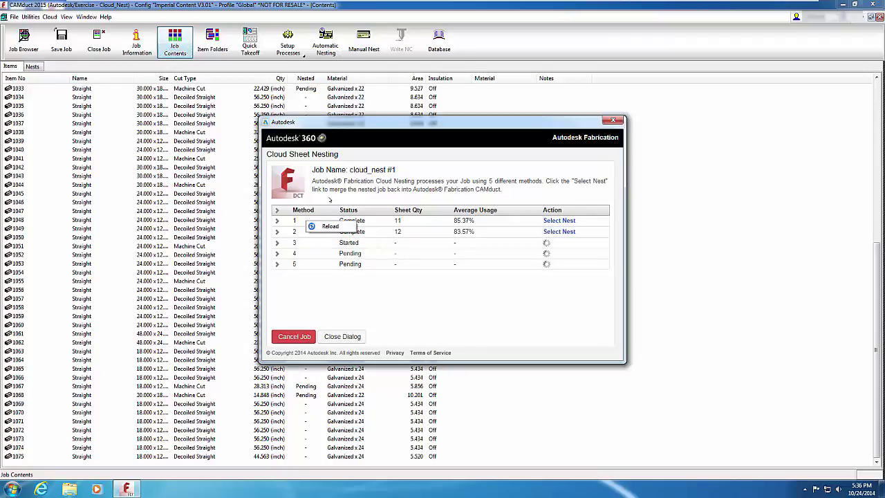
{"action": "left_click", "coordinate": [330, 200]}
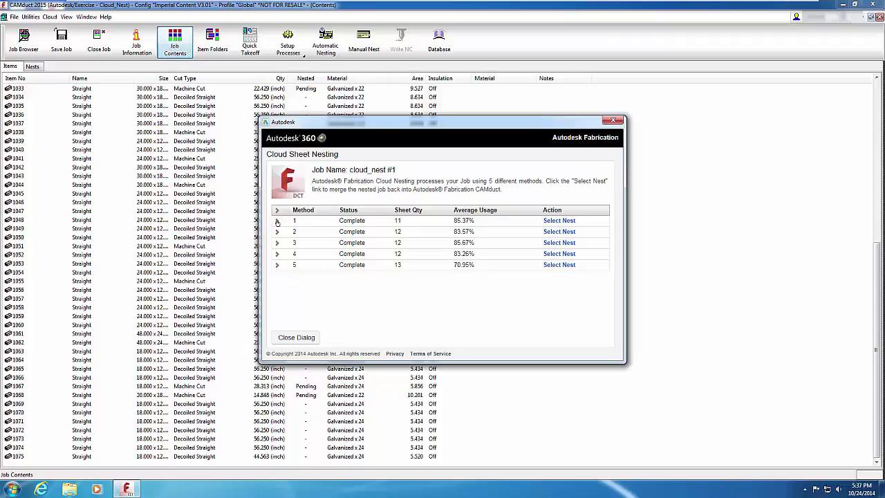
{"action": "left_click", "coordinate": [278, 221]}
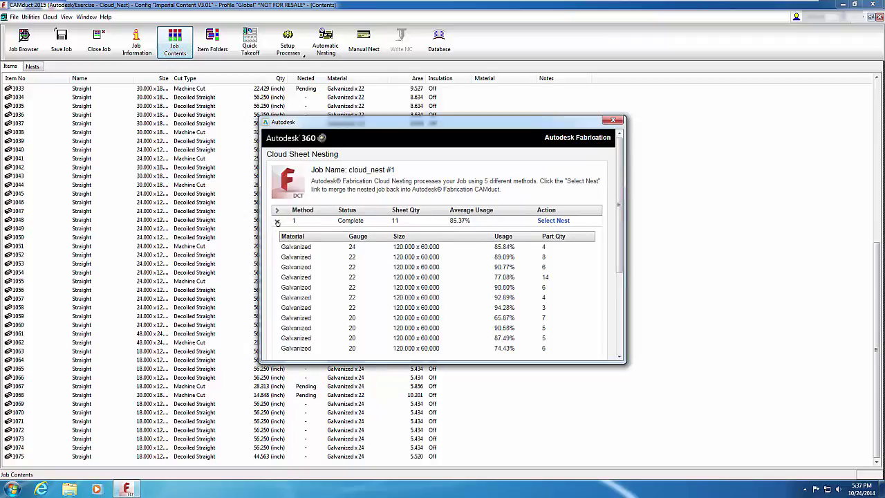
{"action": "left_click", "coordinate": [278, 221]}
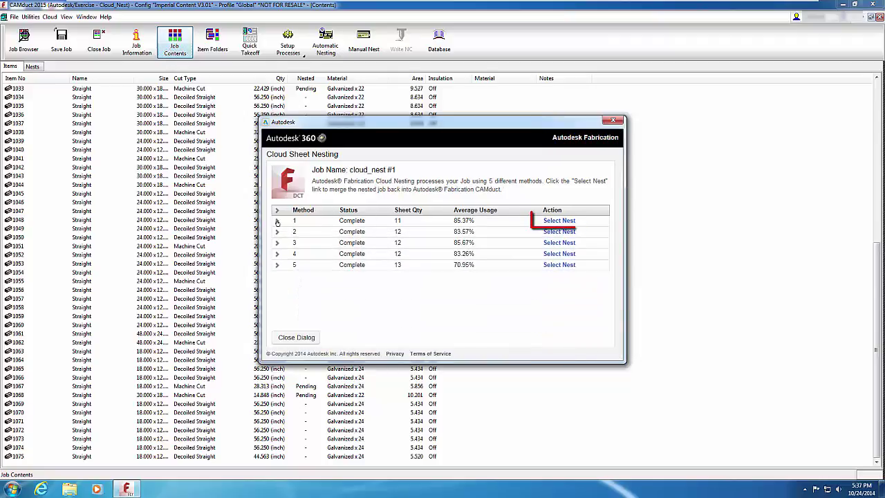
Select the method 1 cloud nest, merge it into the job, and view the merged nests.
{"action": "left_click", "coordinate": [551, 222]}
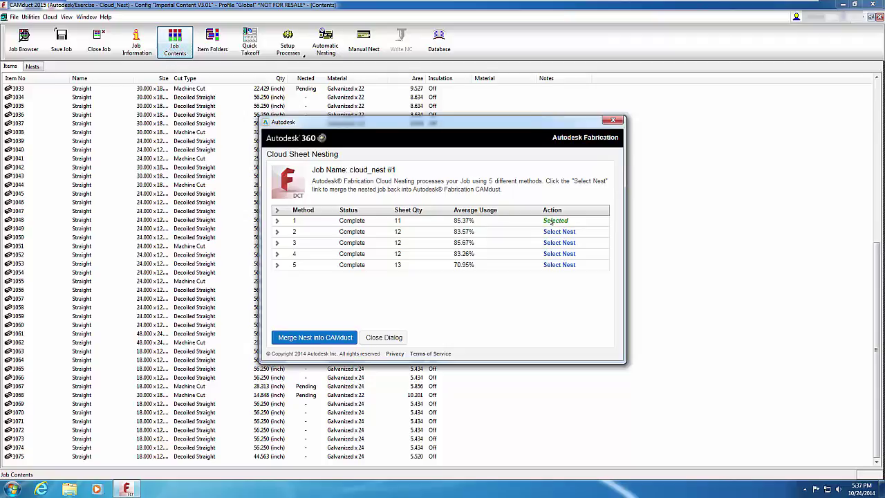
{"action": "left_click", "coordinate": [318, 337]}
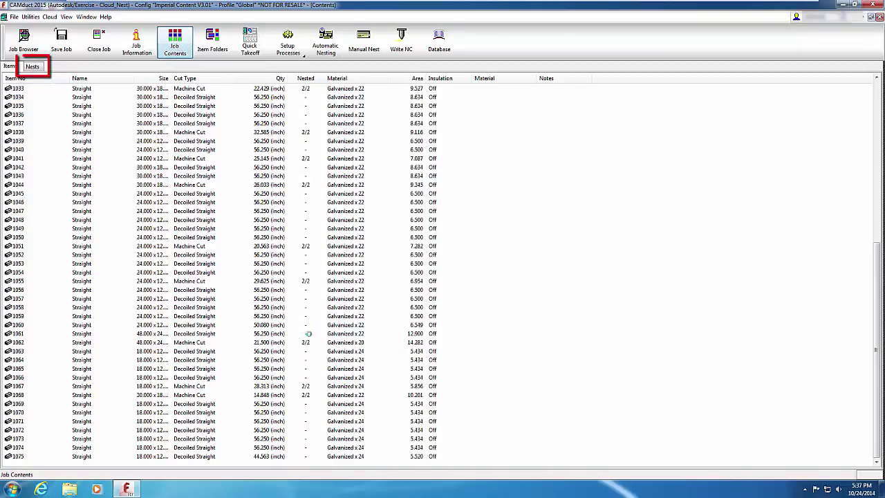
{"action": "left_click", "coordinate": [34, 66]}
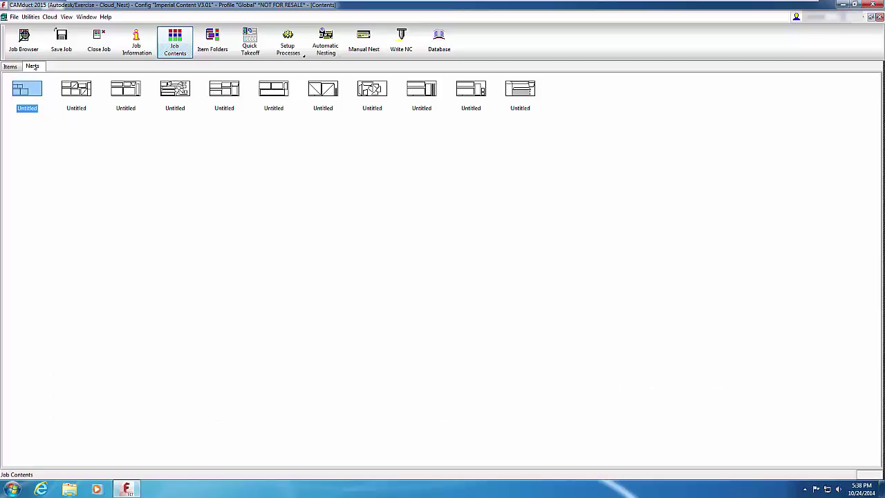
Close the Cloud_Nest job.
{"action": "left_click", "coordinate": [99, 41]}
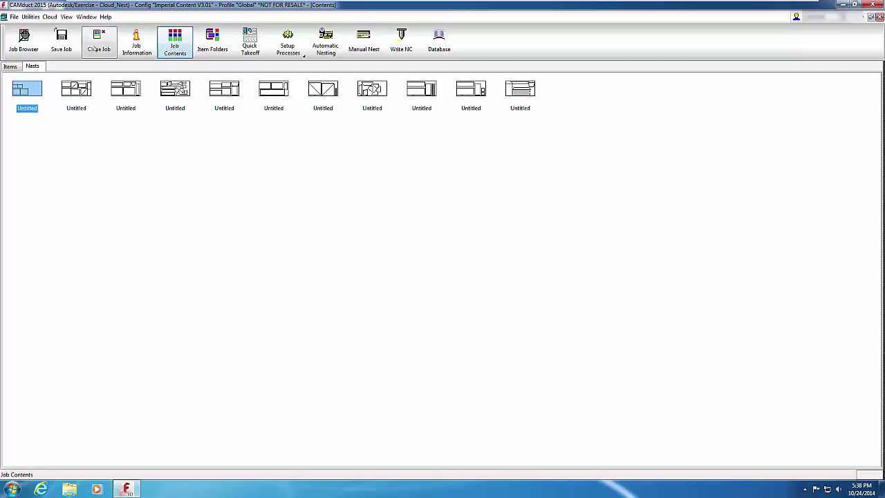